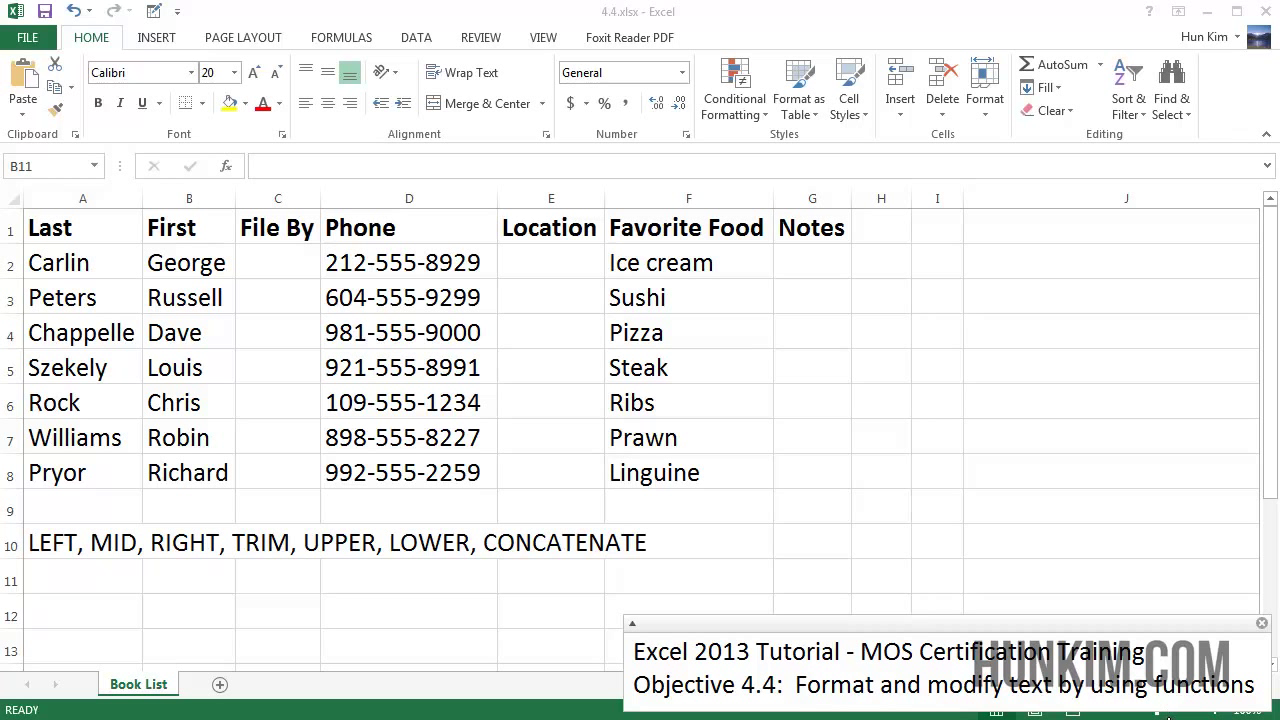
# Select cell C2 under File By after noting the last name in A2
pyautogui.click(409, 402)
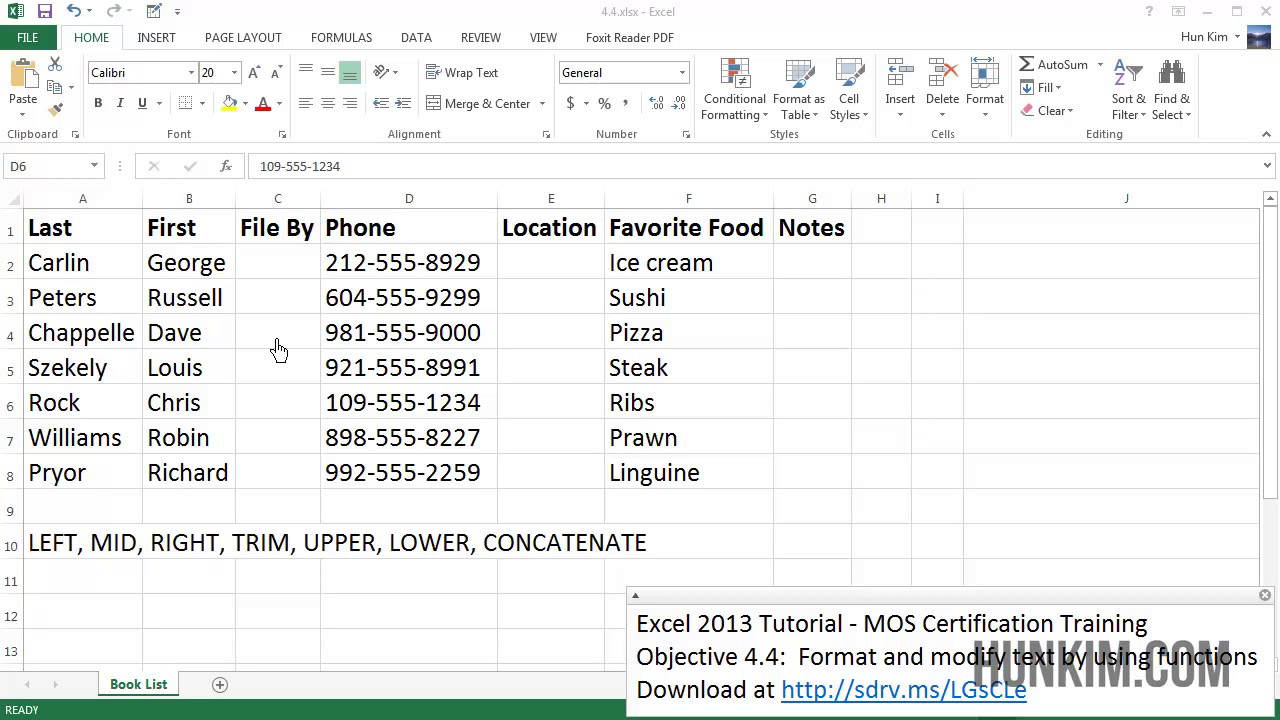
pyautogui.click(314, 406)
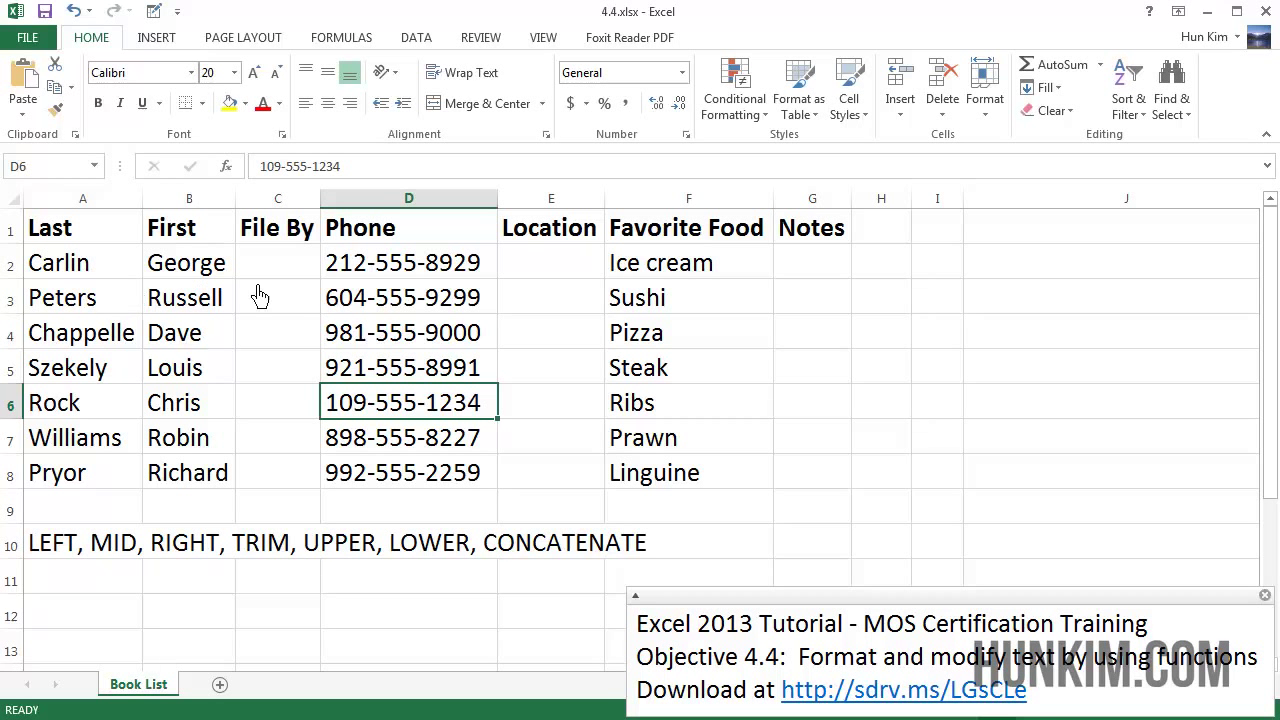
pyautogui.click(316, 290)
pyautogui.click(262, 272)
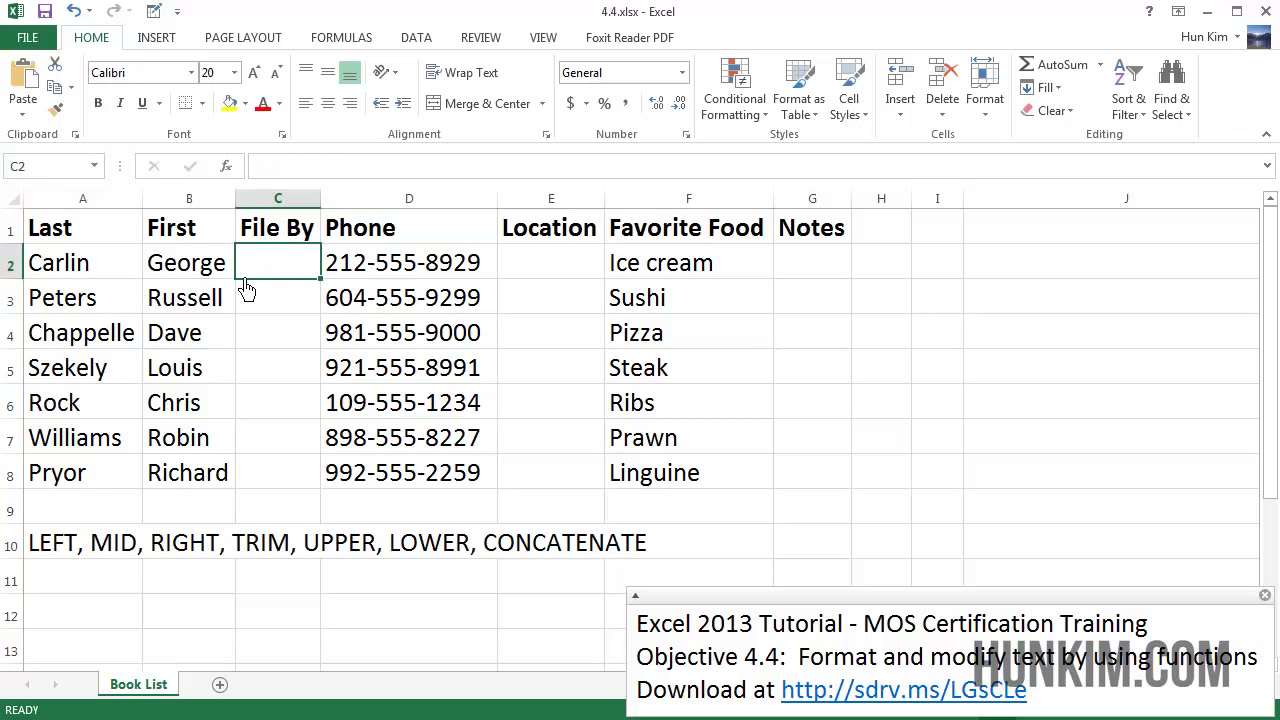
pyautogui.click(294, 335)
pyautogui.click(297, 295)
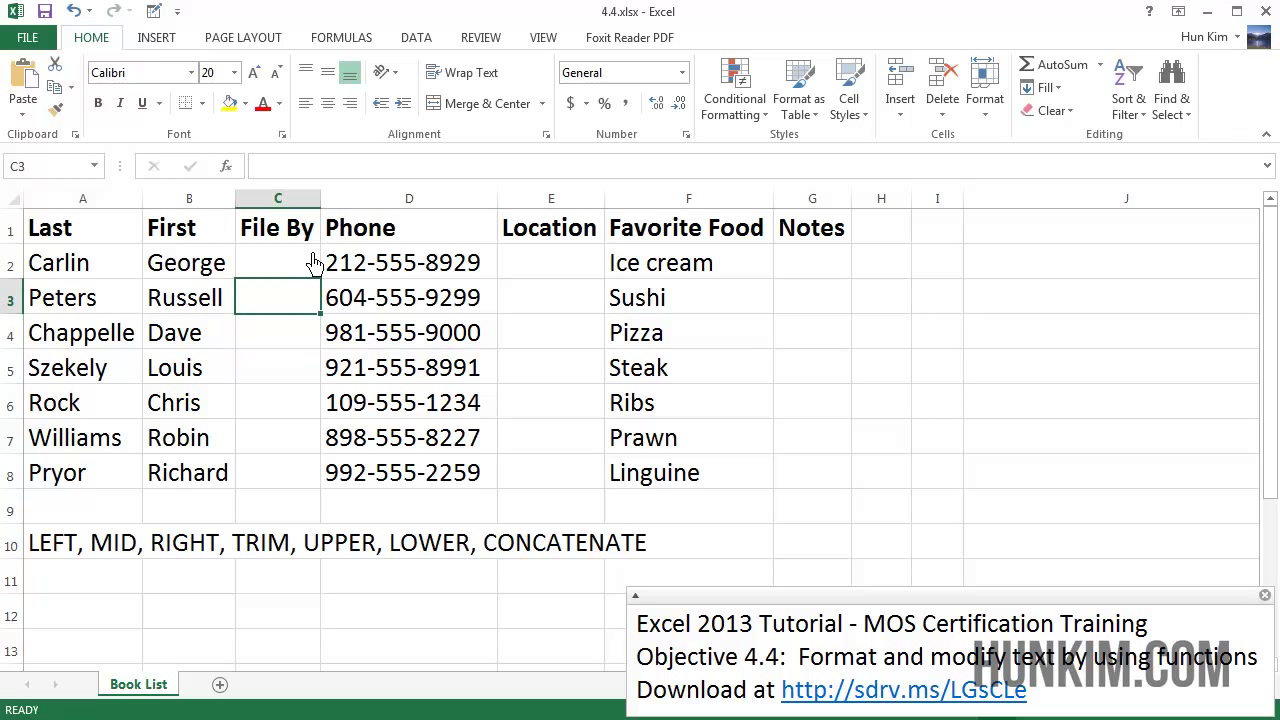
pyautogui.click(307, 260)
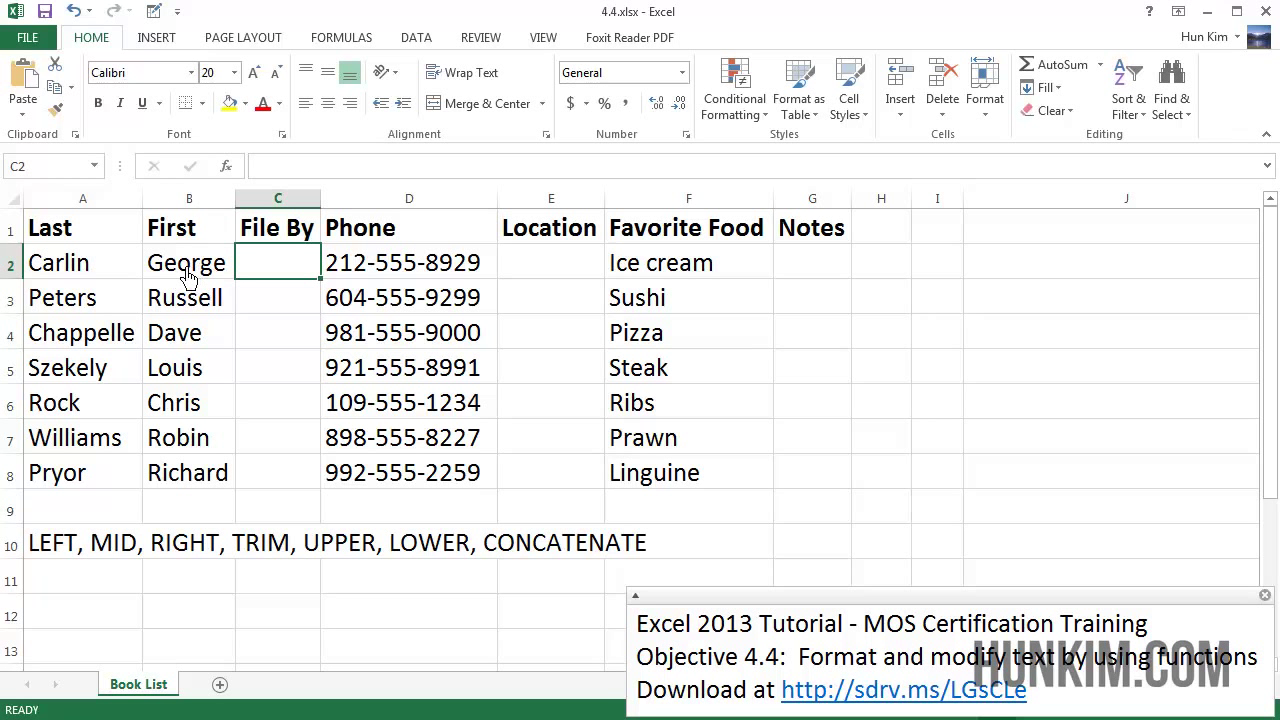
pyautogui.click(85, 274)
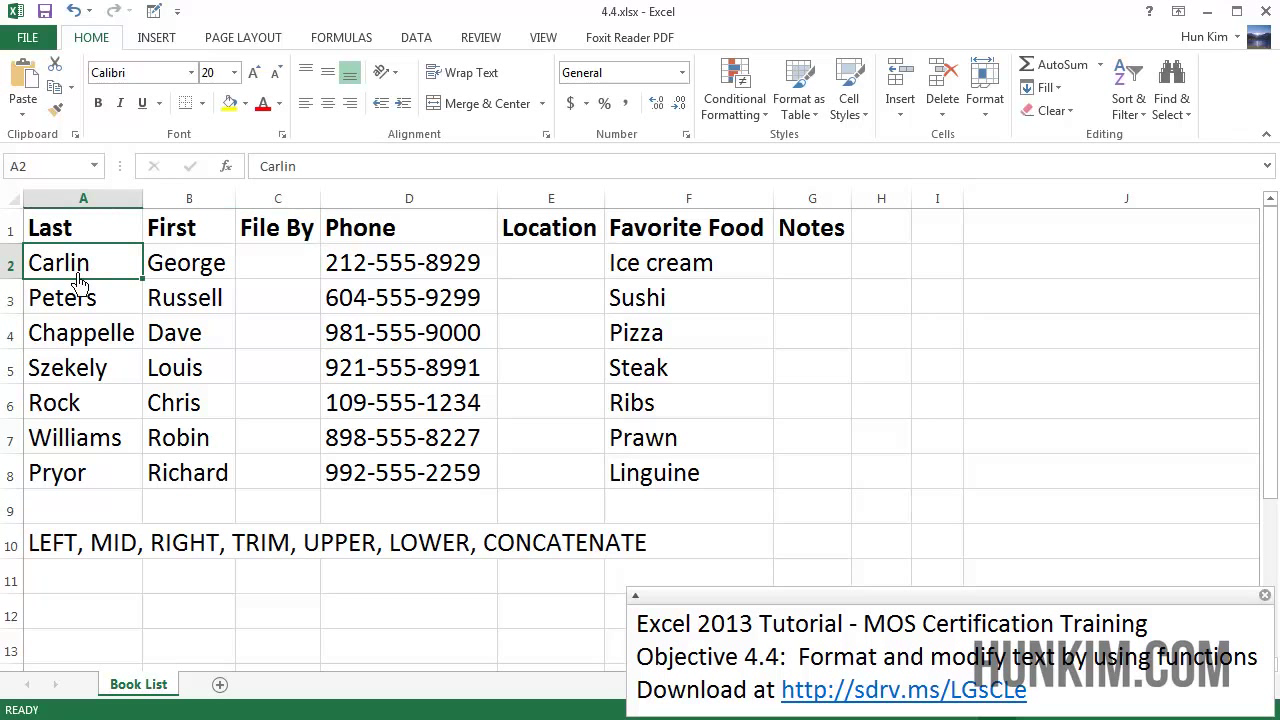
pyautogui.click(276, 287)
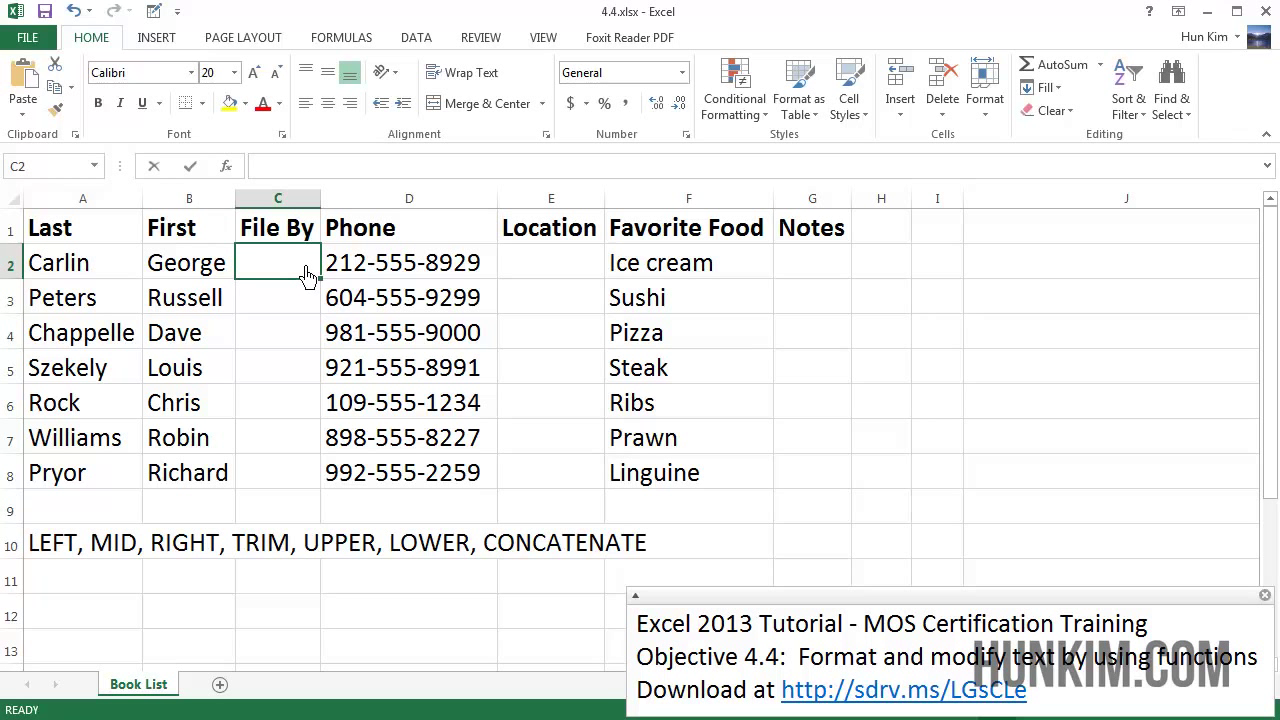
# Enter =LEFT(A2,1) in C2 to take the last name's first letter
pyautogui.write('=lef')
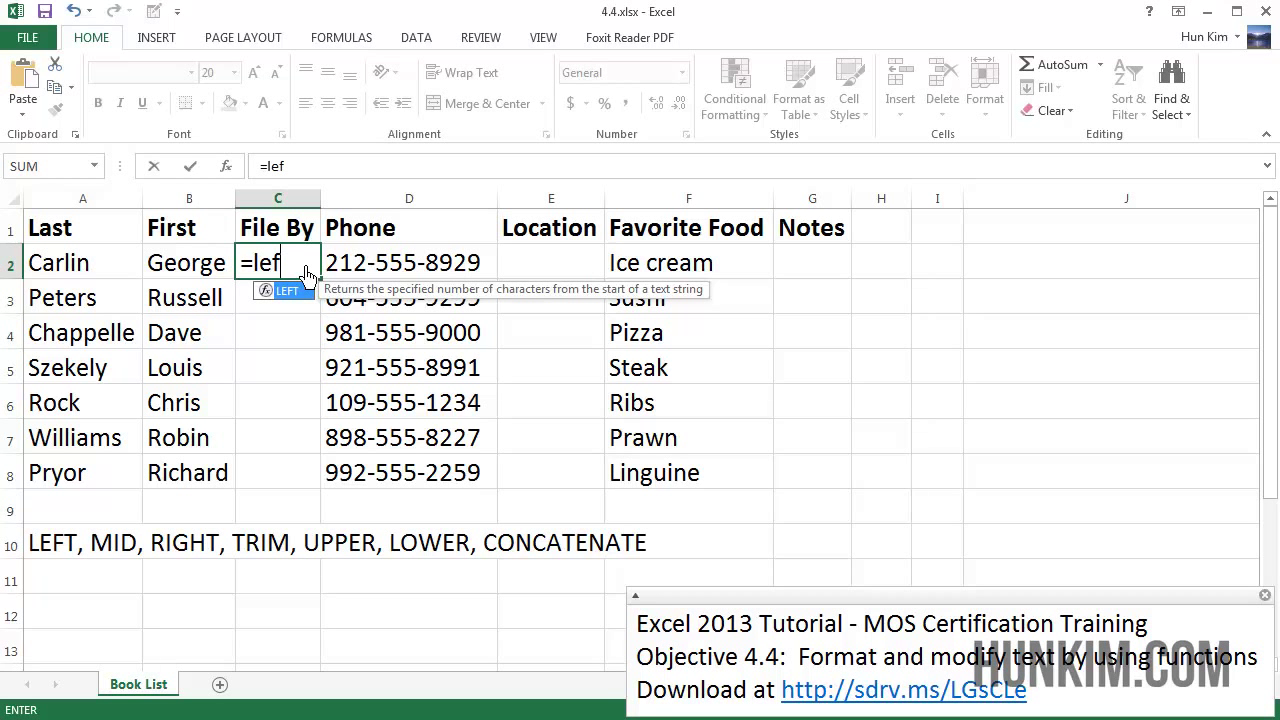
pyautogui.write('t(')
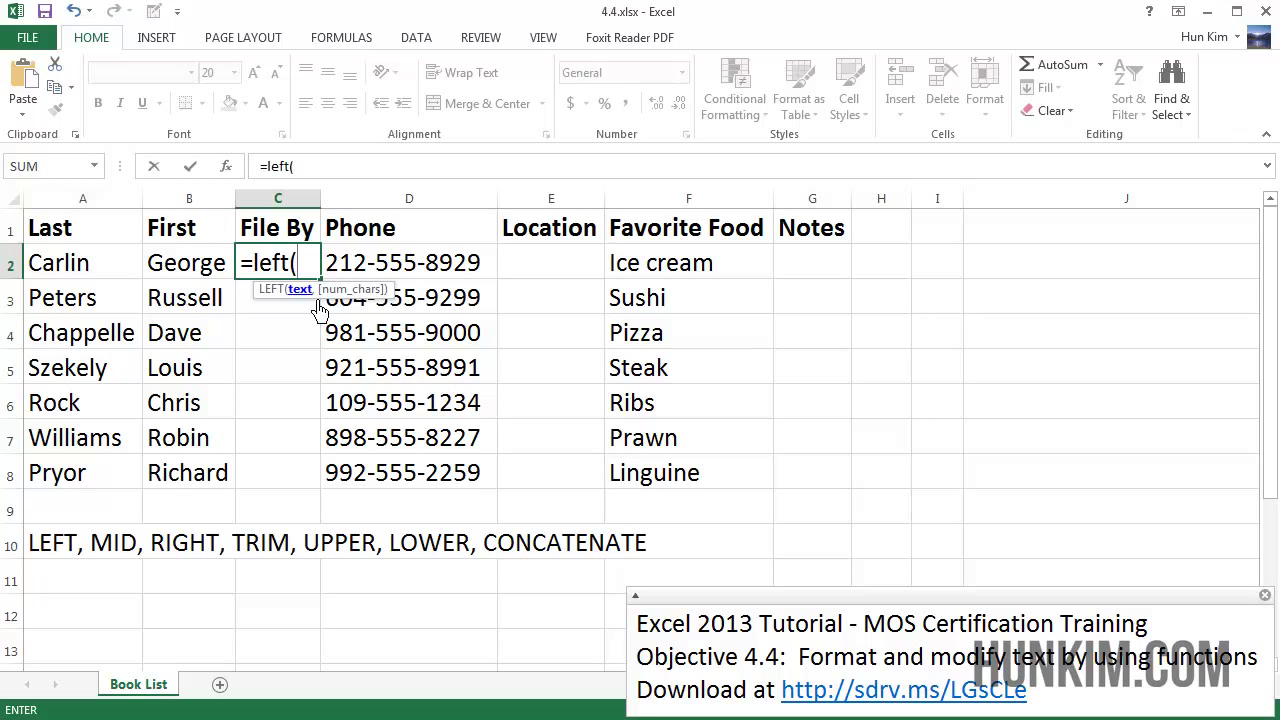
pyautogui.click(80, 272)
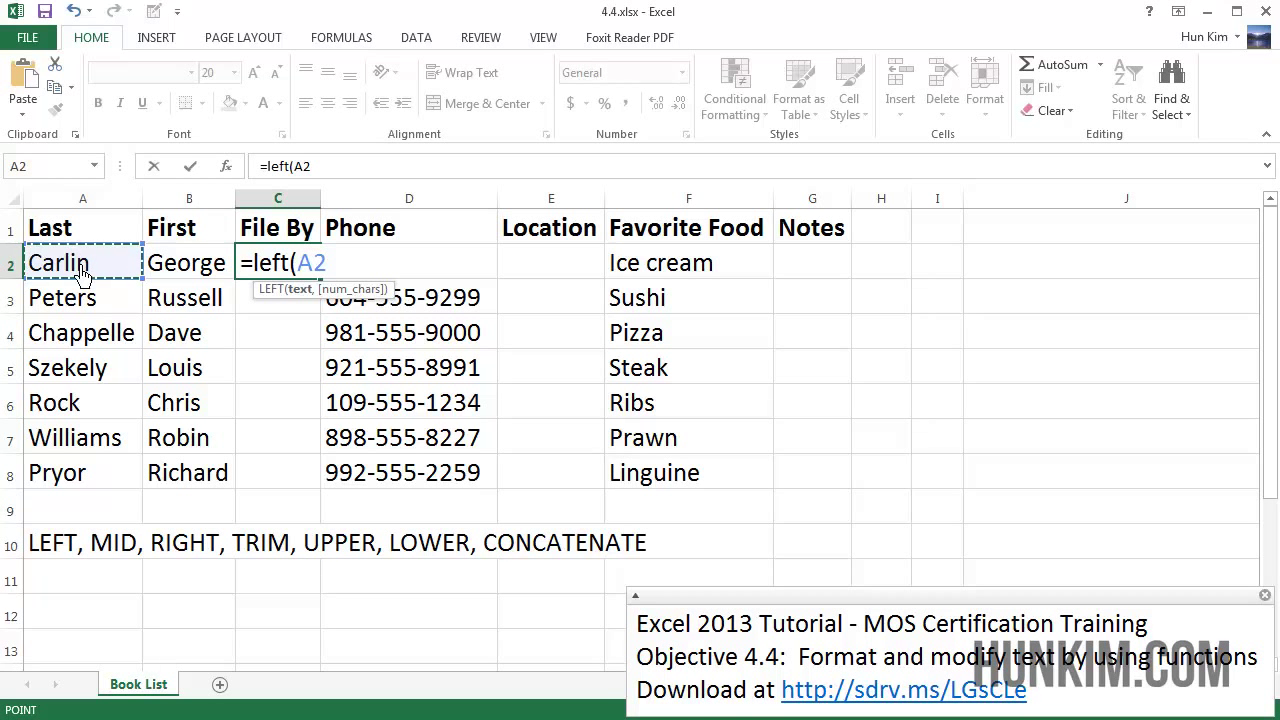
pyautogui.write(',1')
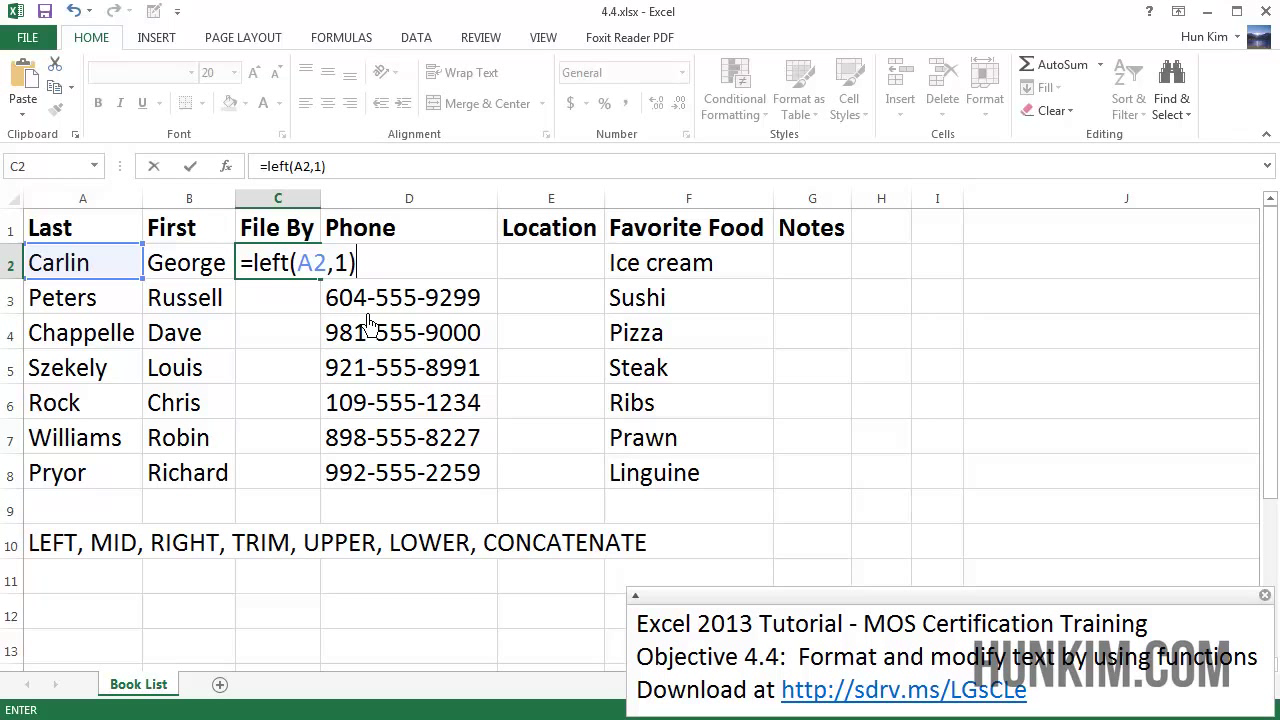
pyautogui.press('Return')
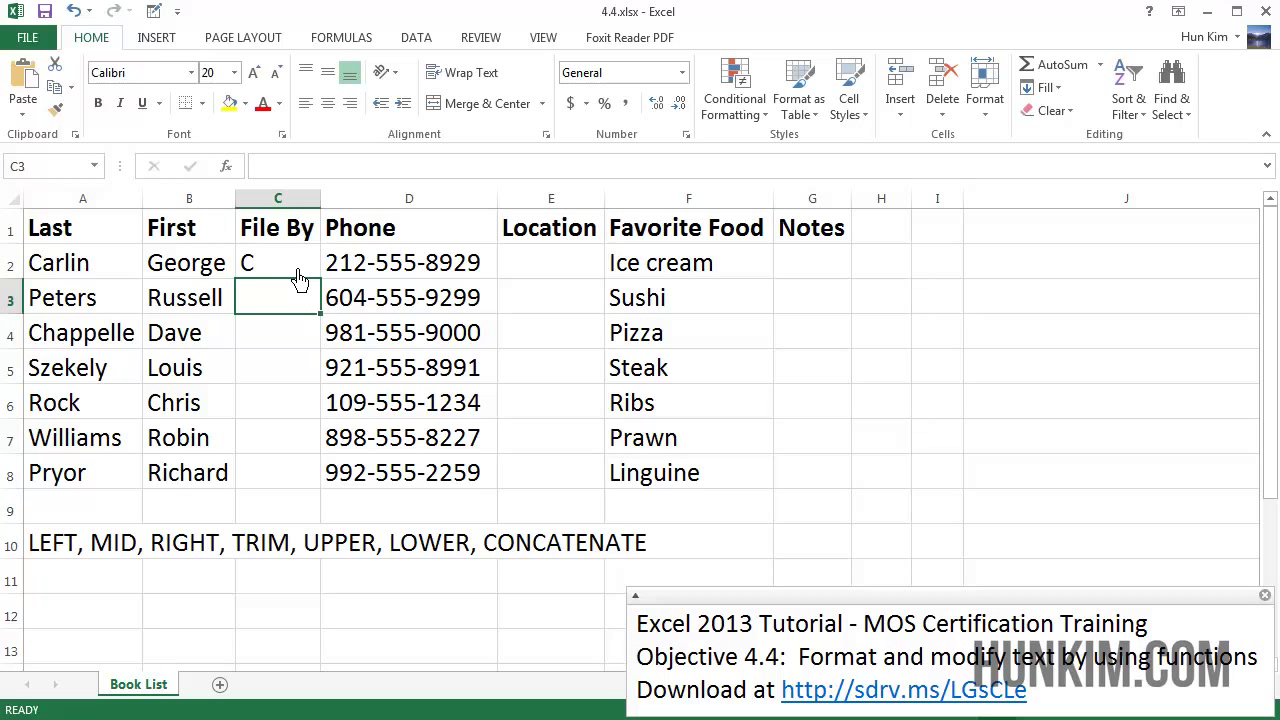
# Centre column C and fill C2's LEFT formula down to C8
pyautogui.click(299, 200)
pyautogui.click(330, 105)
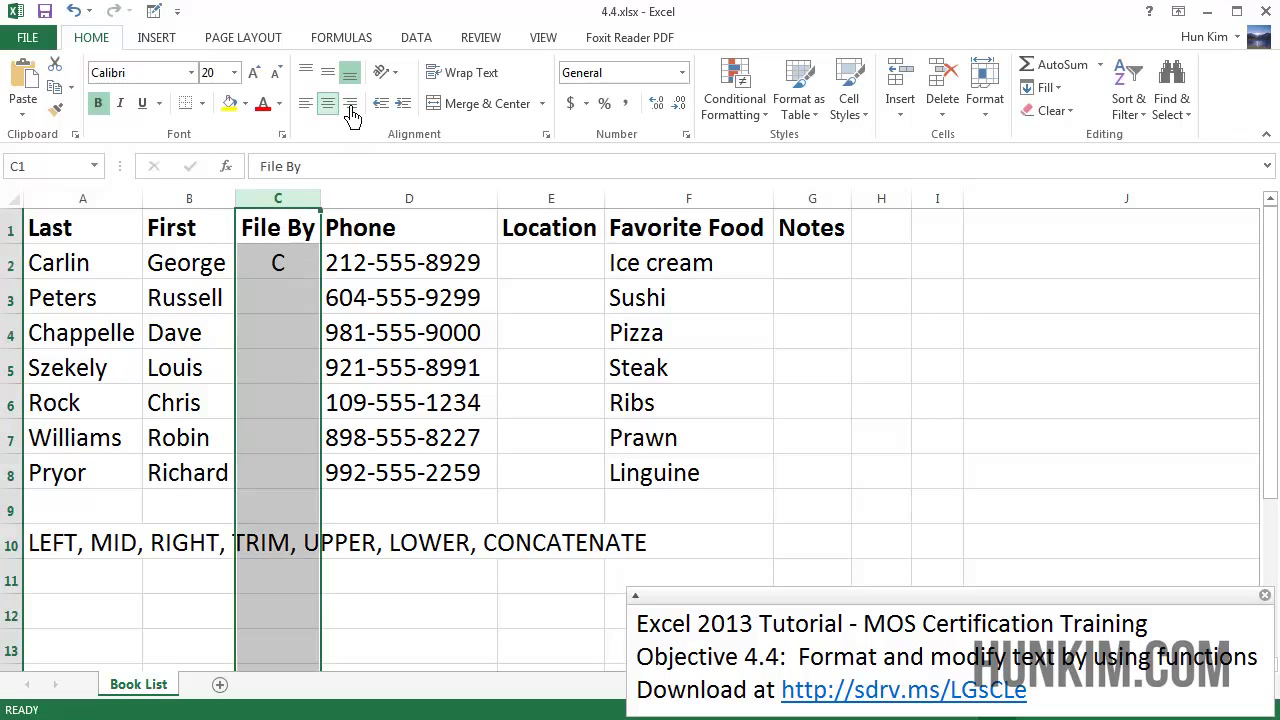
pyautogui.click(288, 303)
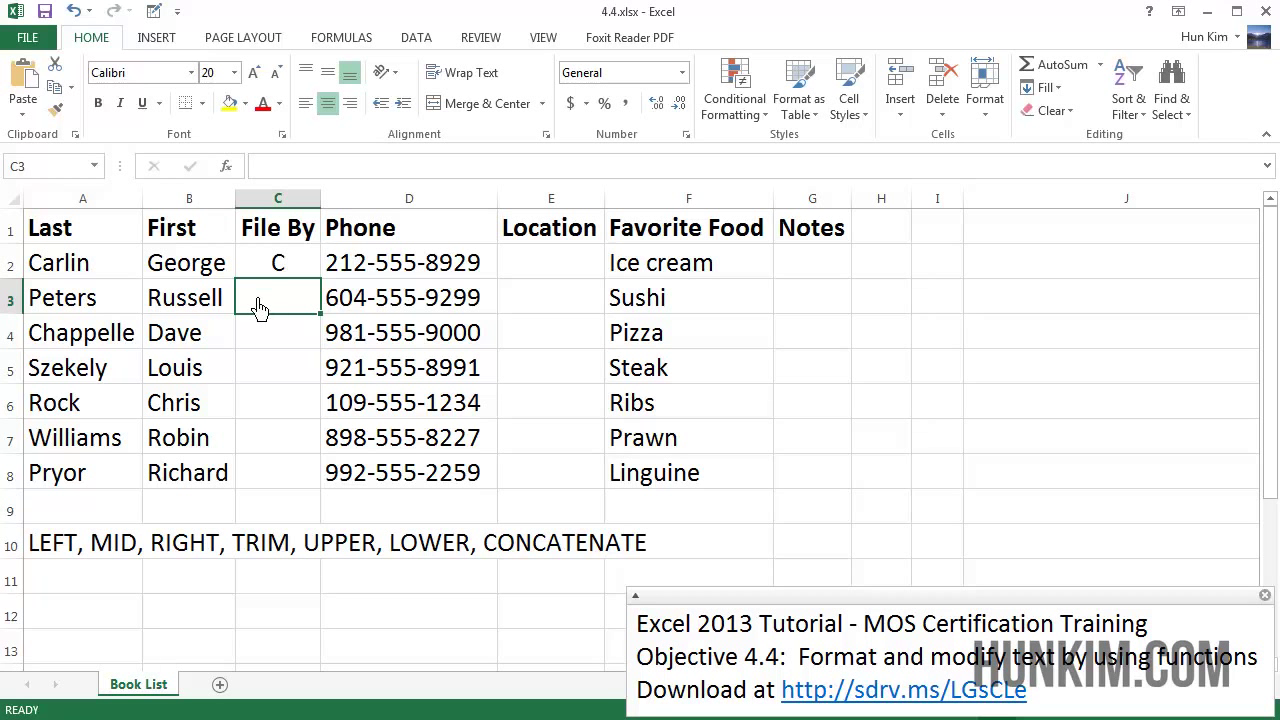
pyautogui.click(292, 278)
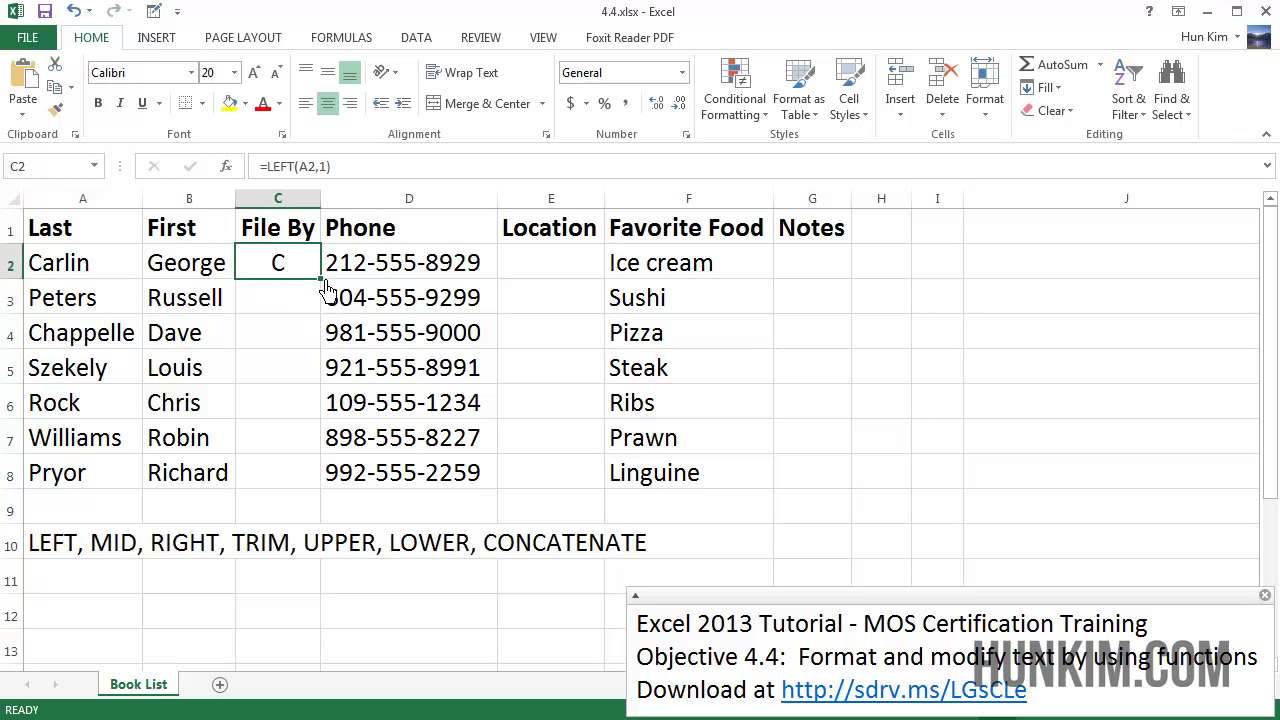
pyautogui.moveTo(321, 279); pyautogui.dragTo(331, 496)
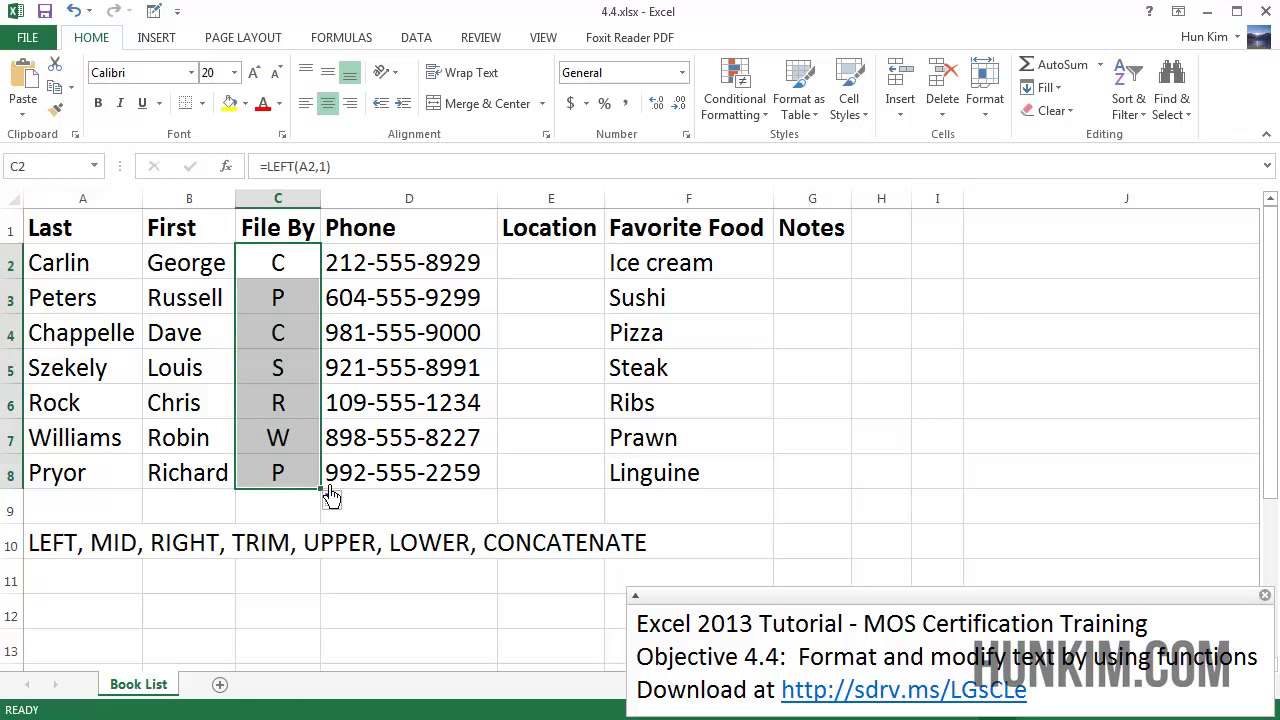
# Review the row references of the copied formulas in column C, then select E2 under Location
pyautogui.click(297, 317)
pyautogui.click(297, 340)
pyautogui.click(297, 372)
pyautogui.click(297, 417)
pyautogui.click(315, 337)
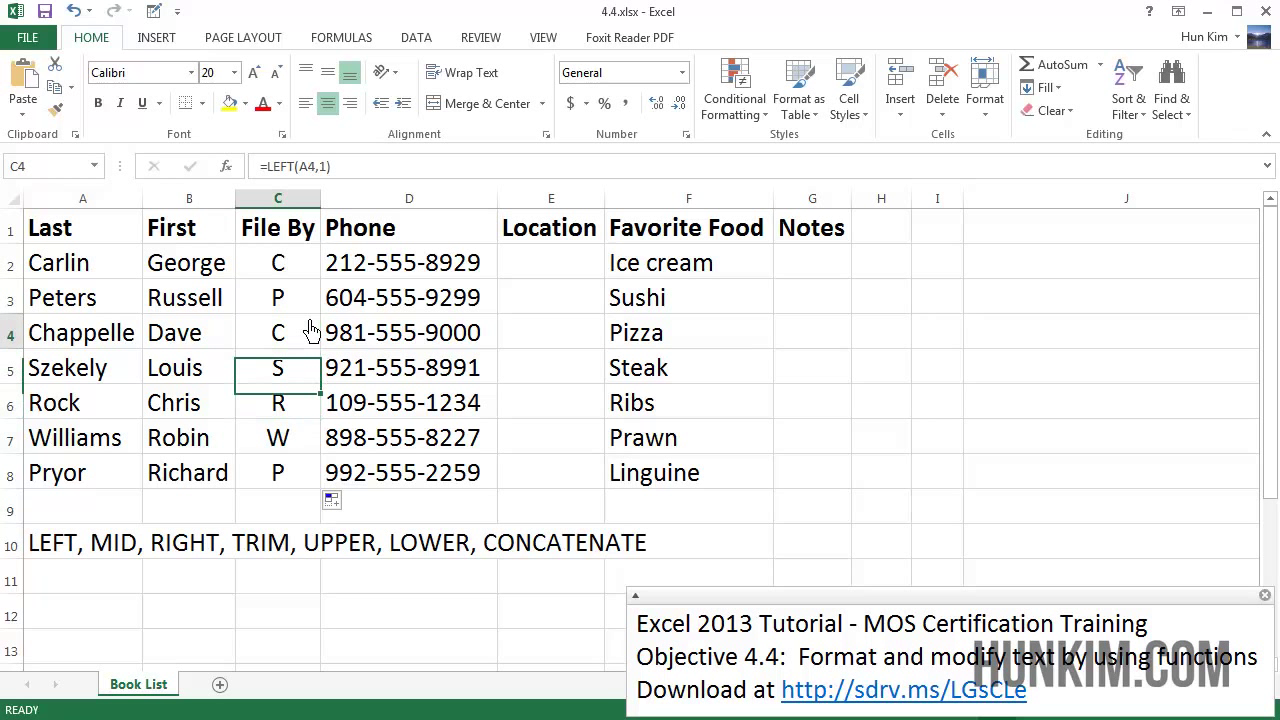
pyautogui.click(309, 372)
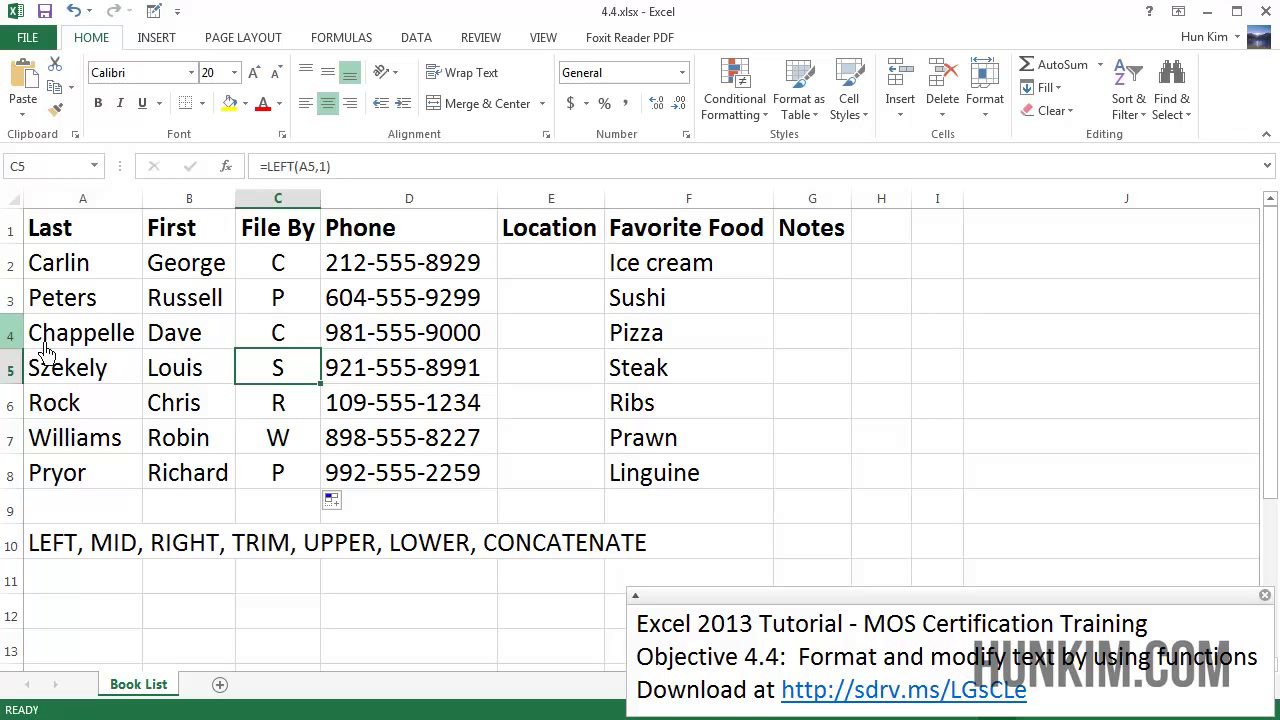
pyautogui.click(286, 310)
pyautogui.click(278, 272)
pyautogui.click(289, 310)
pyautogui.click(294, 378)
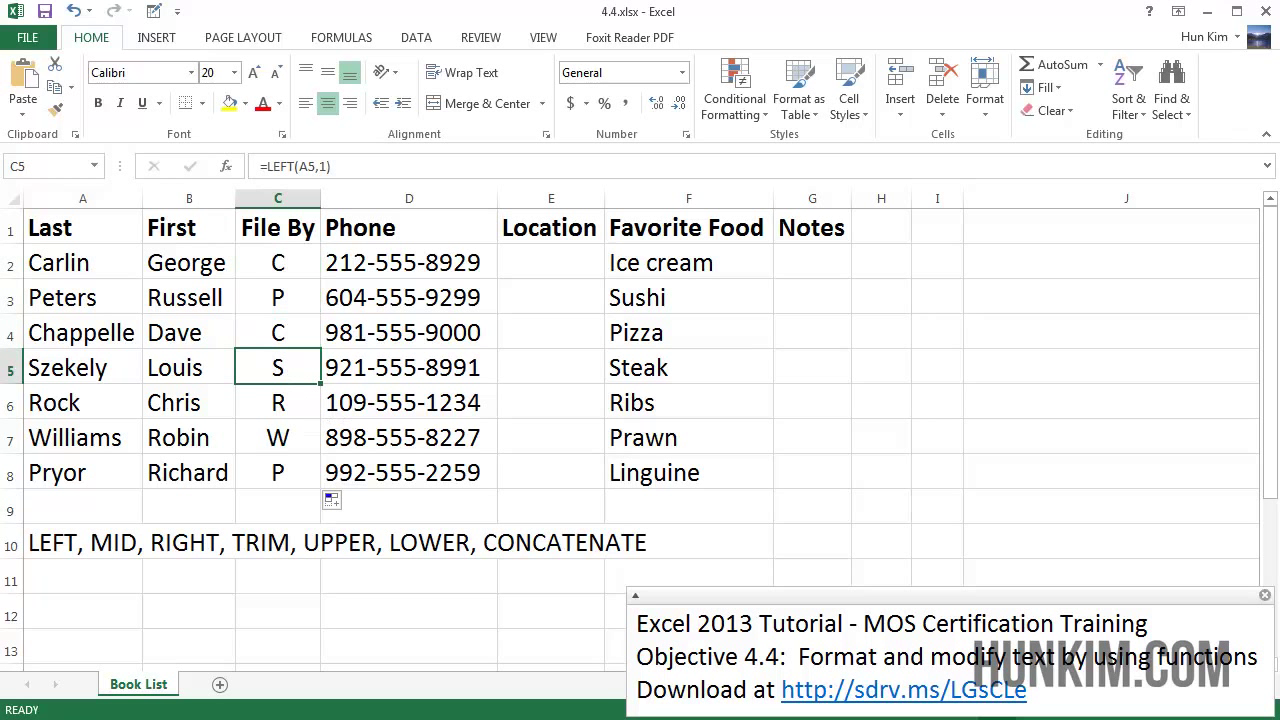
pyautogui.click(400, 277)
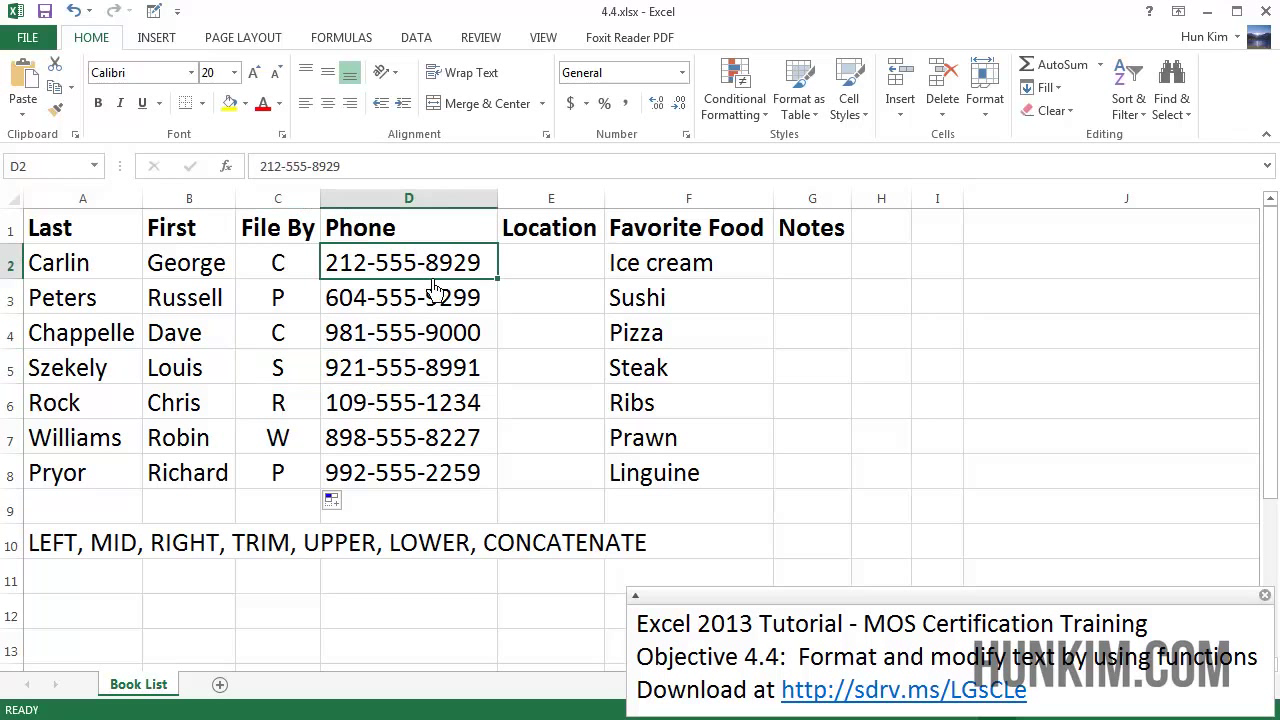
pyautogui.click(567, 277)
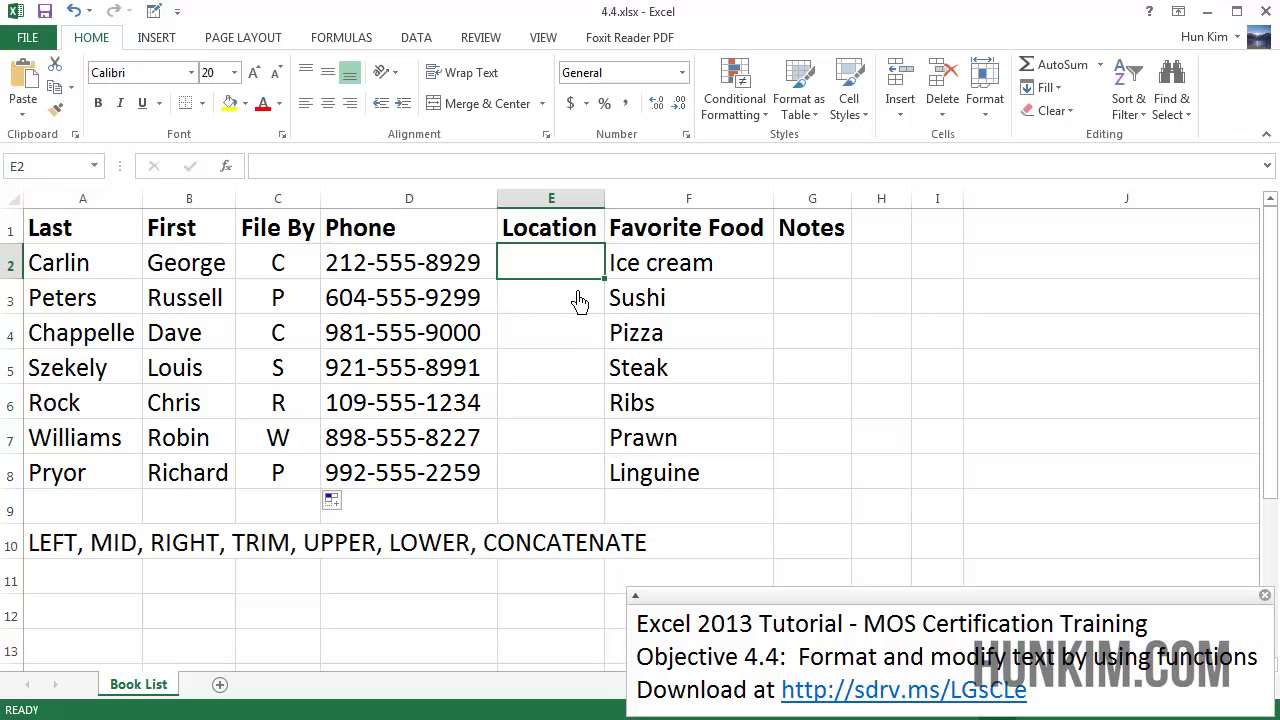
# Enter =LEFT(D2,3) in E2 to show area code 212, then select column E
pyautogui.write('=')
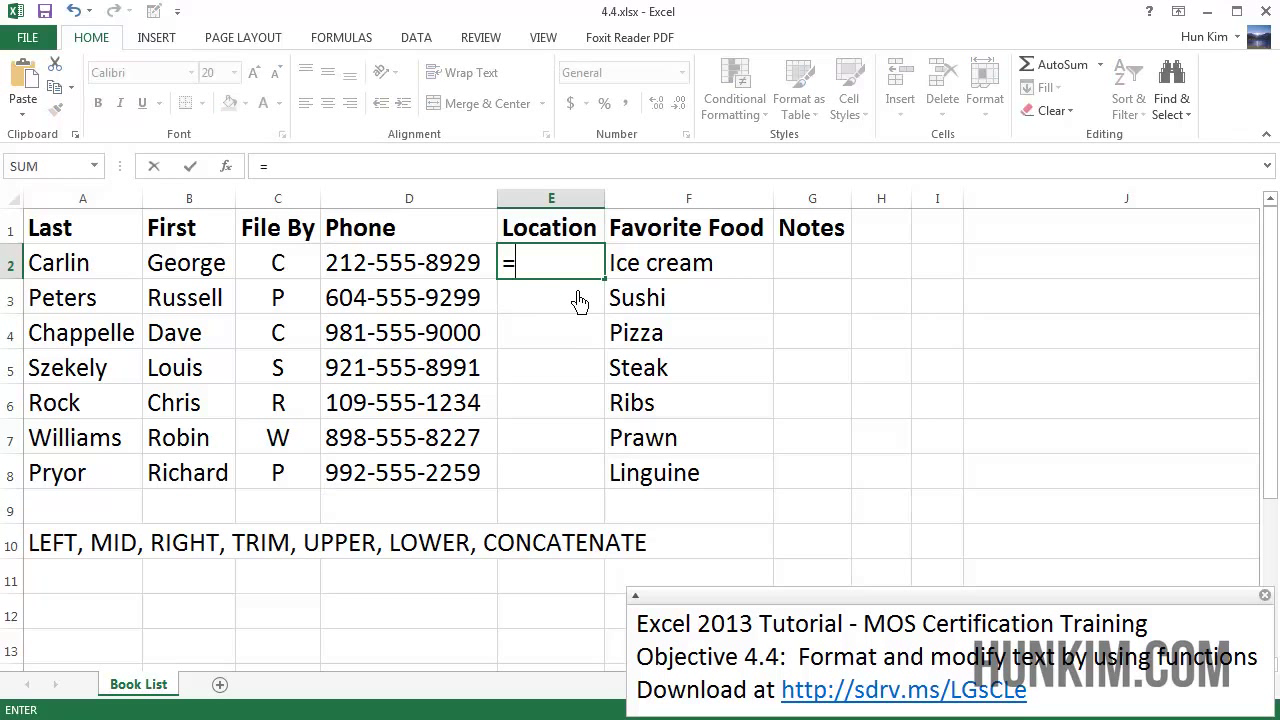
pyautogui.write('lef')
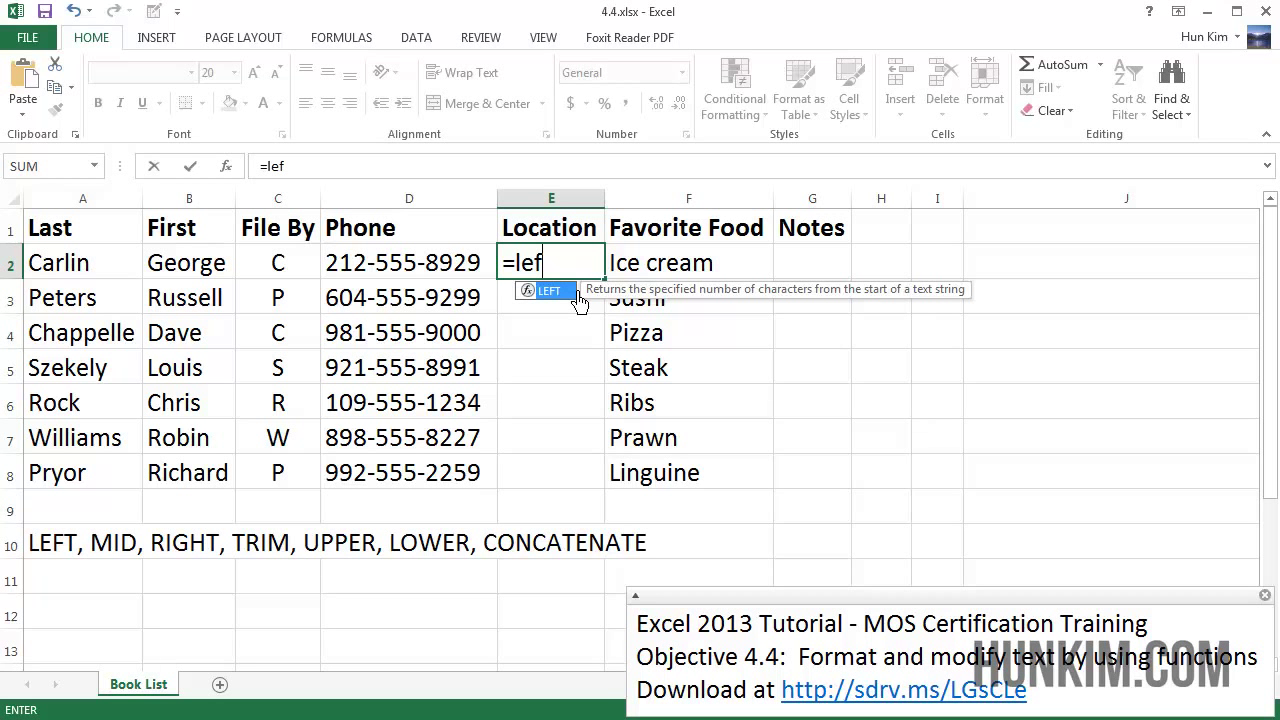
pyautogui.write('t(')
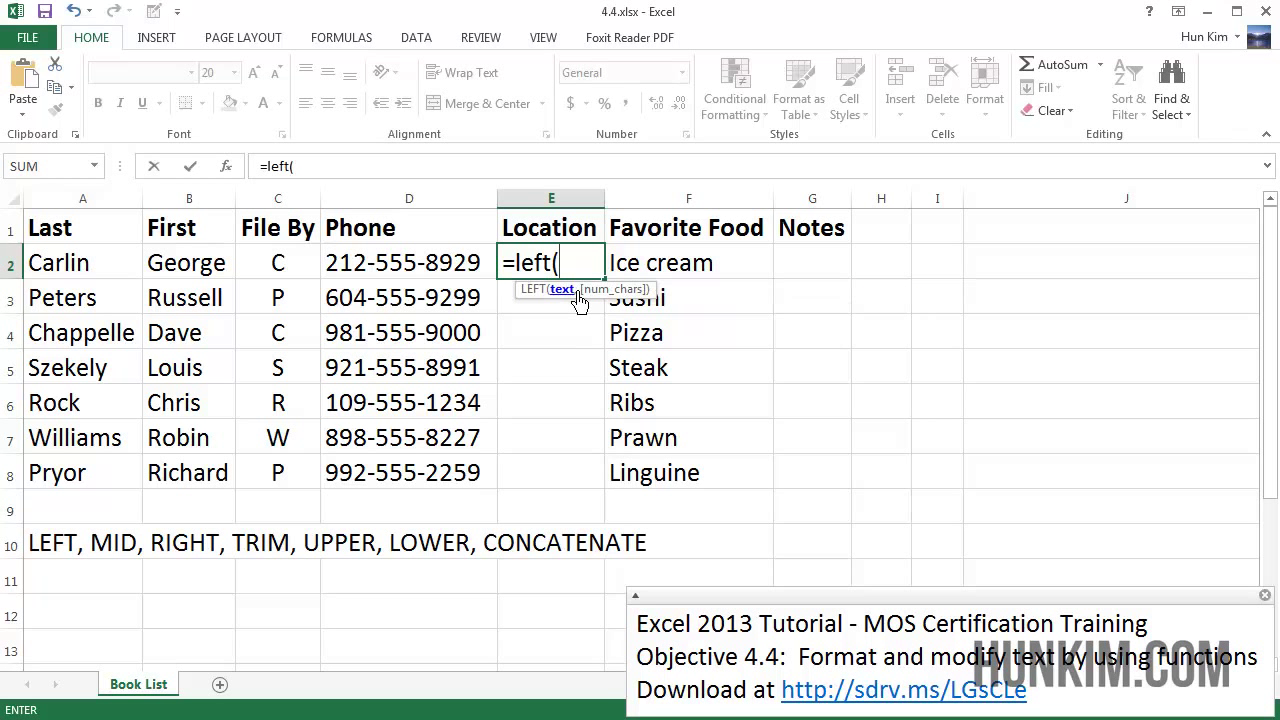
pyautogui.click(428, 277)
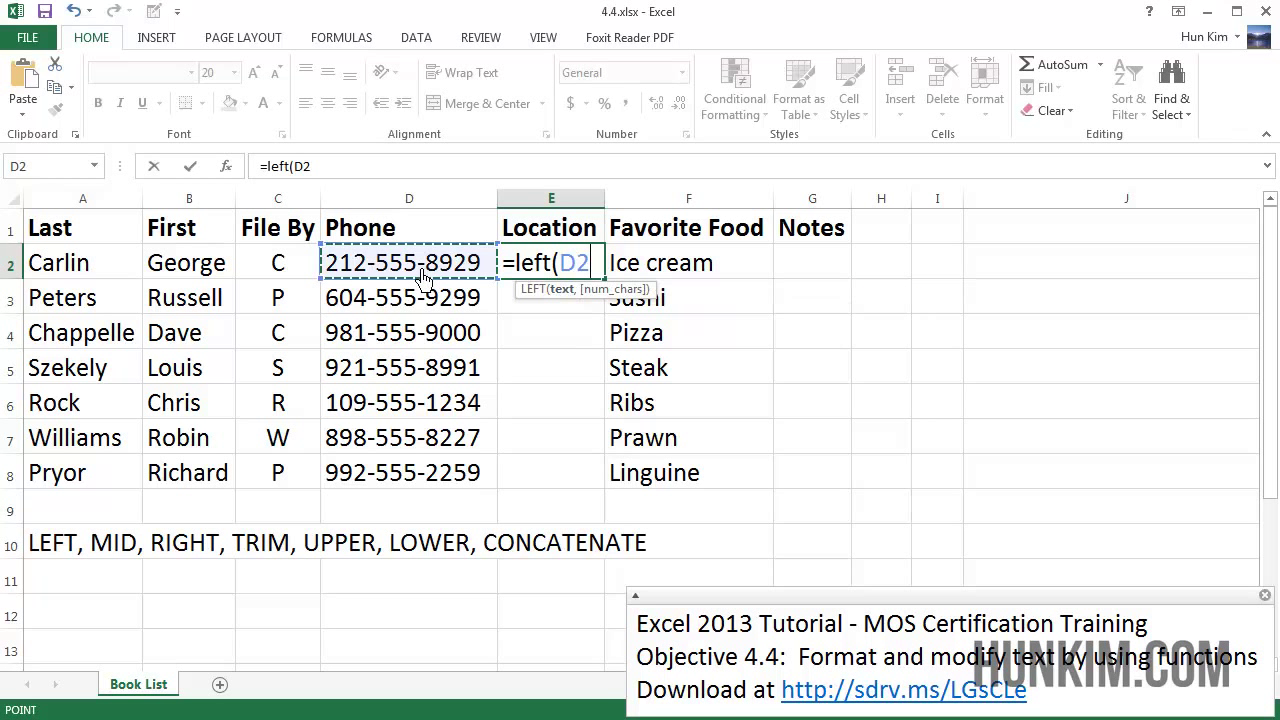
pyautogui.write(',')
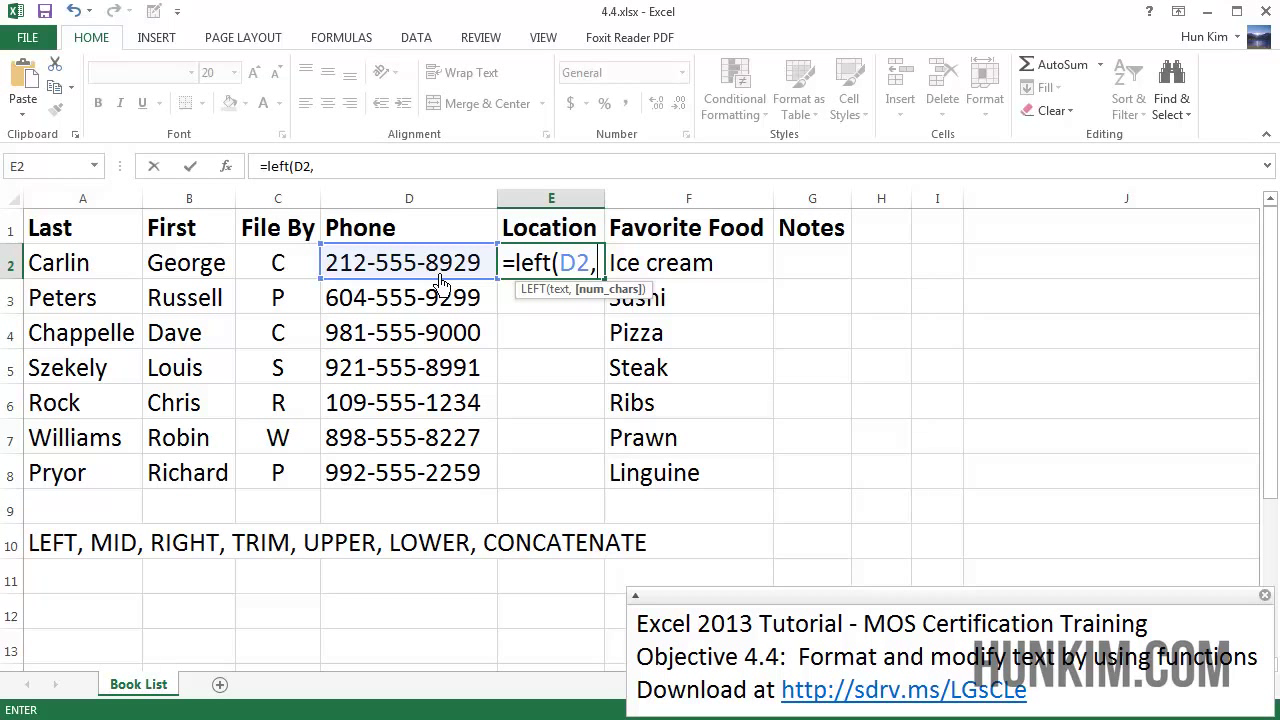
pyautogui.write('3')
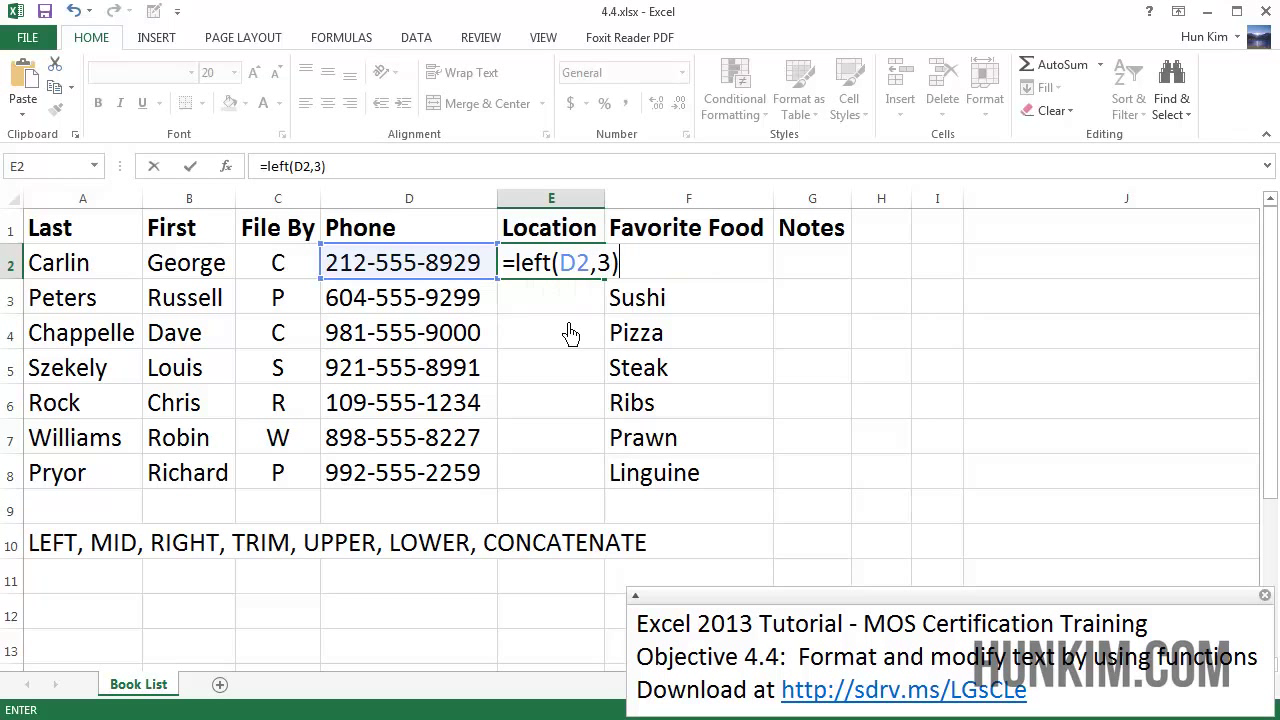
pyautogui.press('Return')
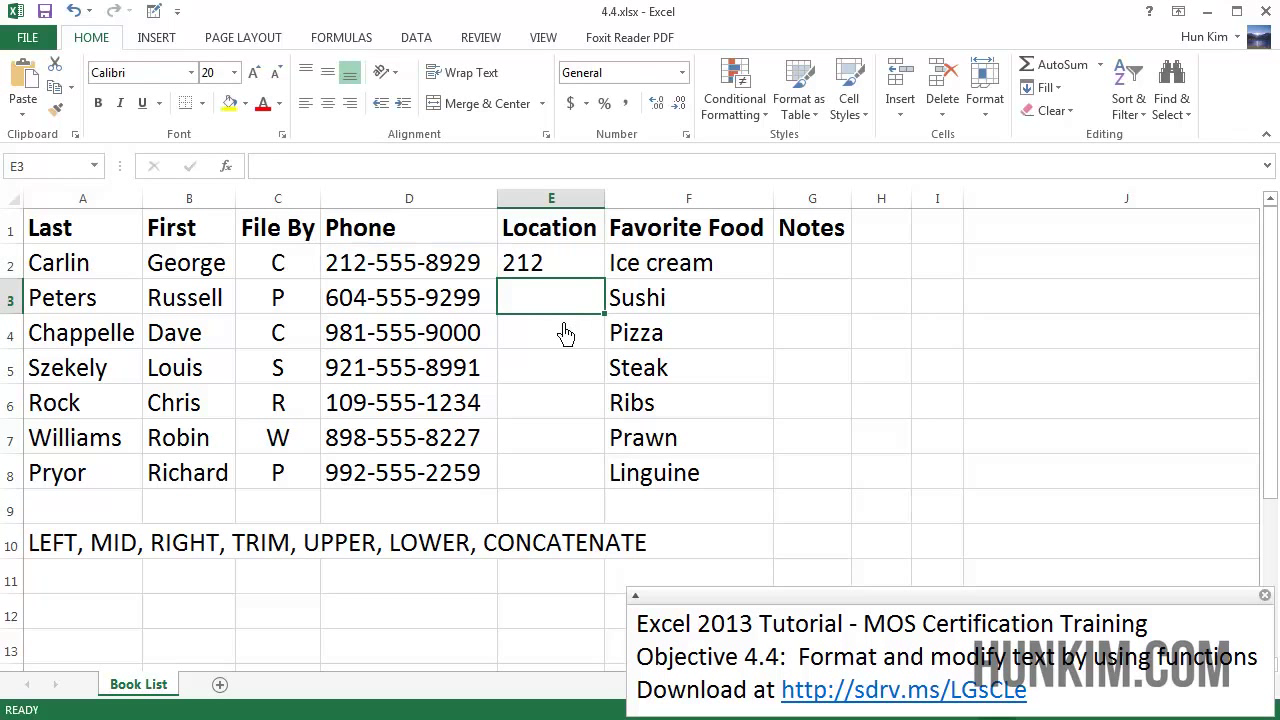
pyautogui.click(555, 268)
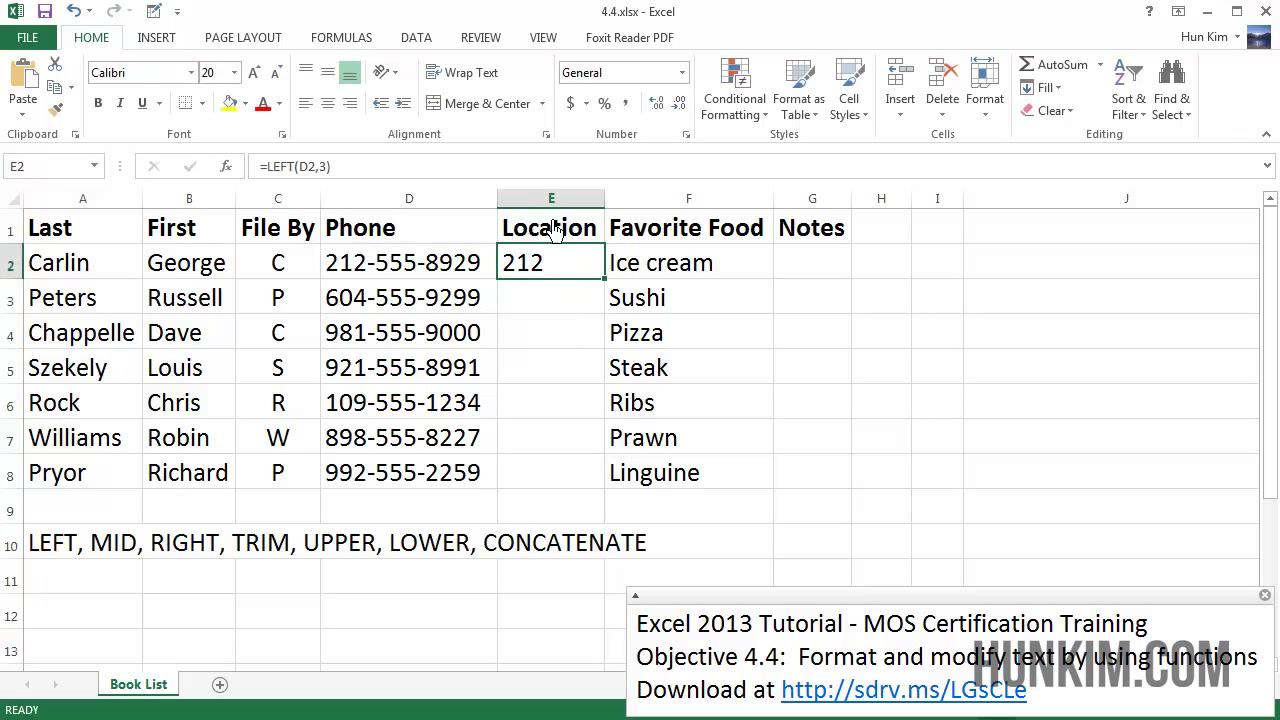
pyautogui.click(551, 198)
# Centre column E and fill the area codes down E2:E8 (212, 604, 981, 921, 109, 898, 992)
pyautogui.click(329, 105)
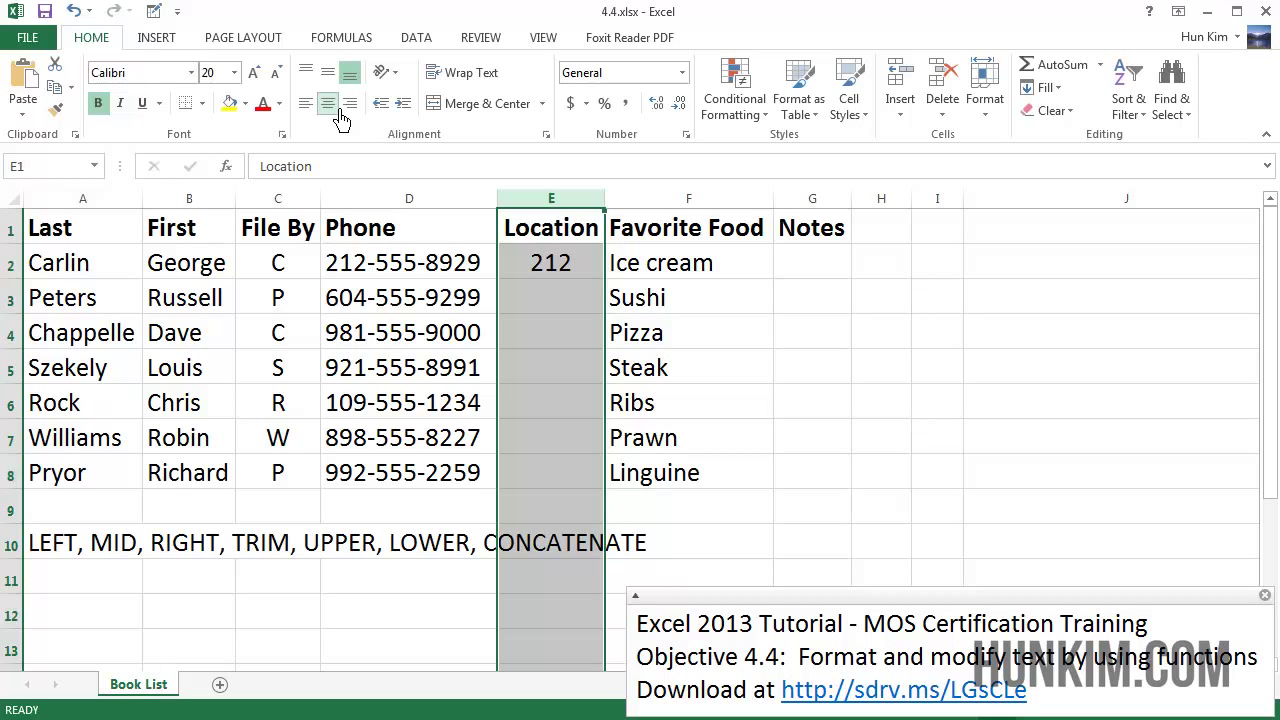
pyautogui.click(592, 308)
pyautogui.click(572, 272)
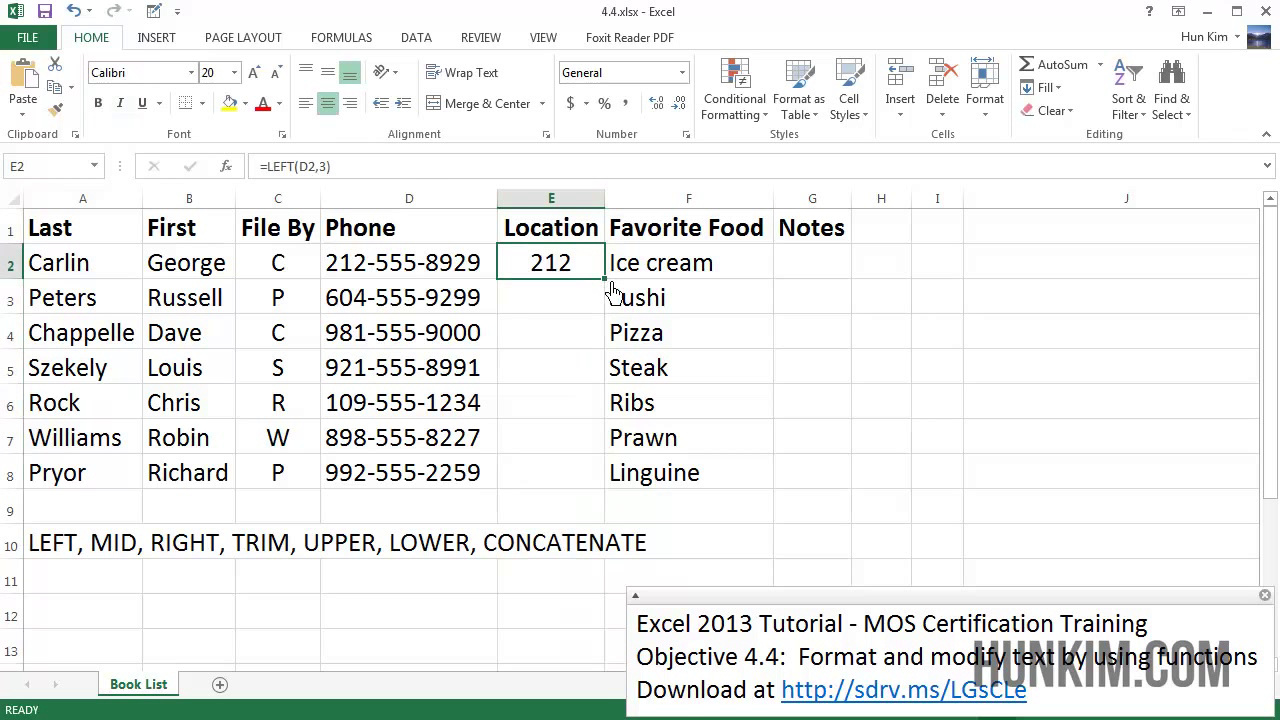
pyautogui.moveTo(615, 292); pyautogui.dragTo(610, 514)
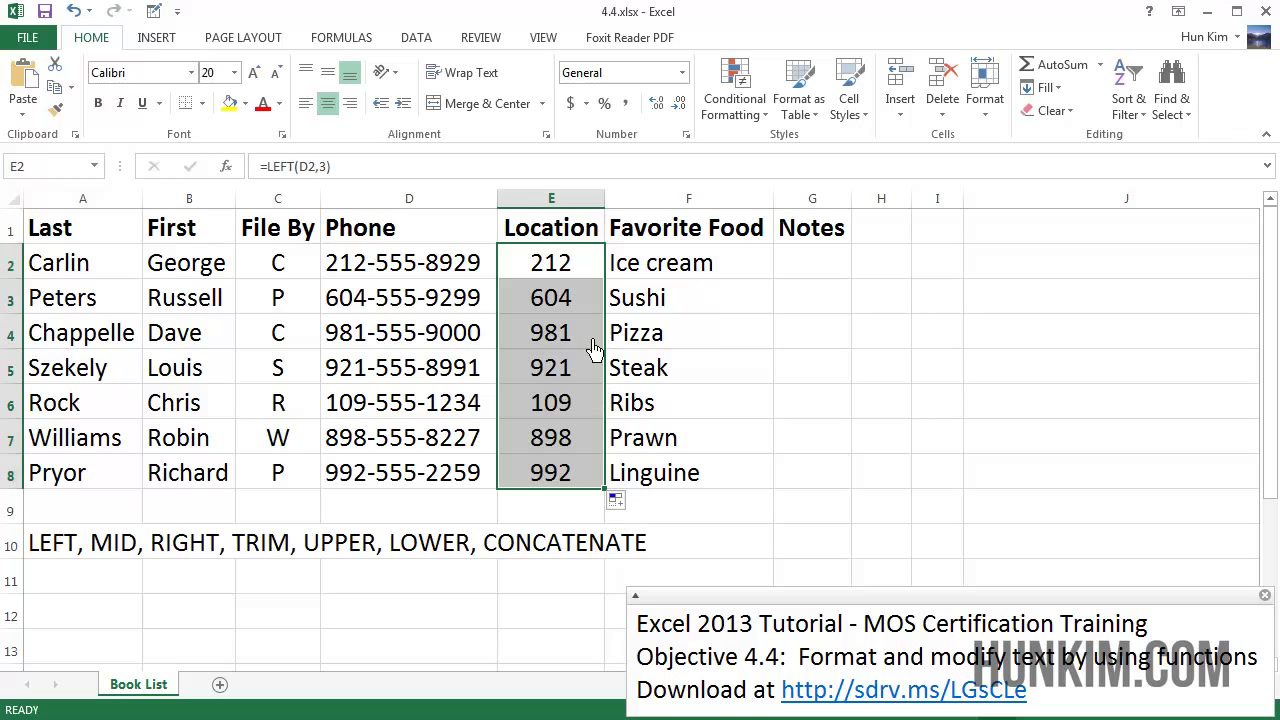
pyautogui.click(543, 335)
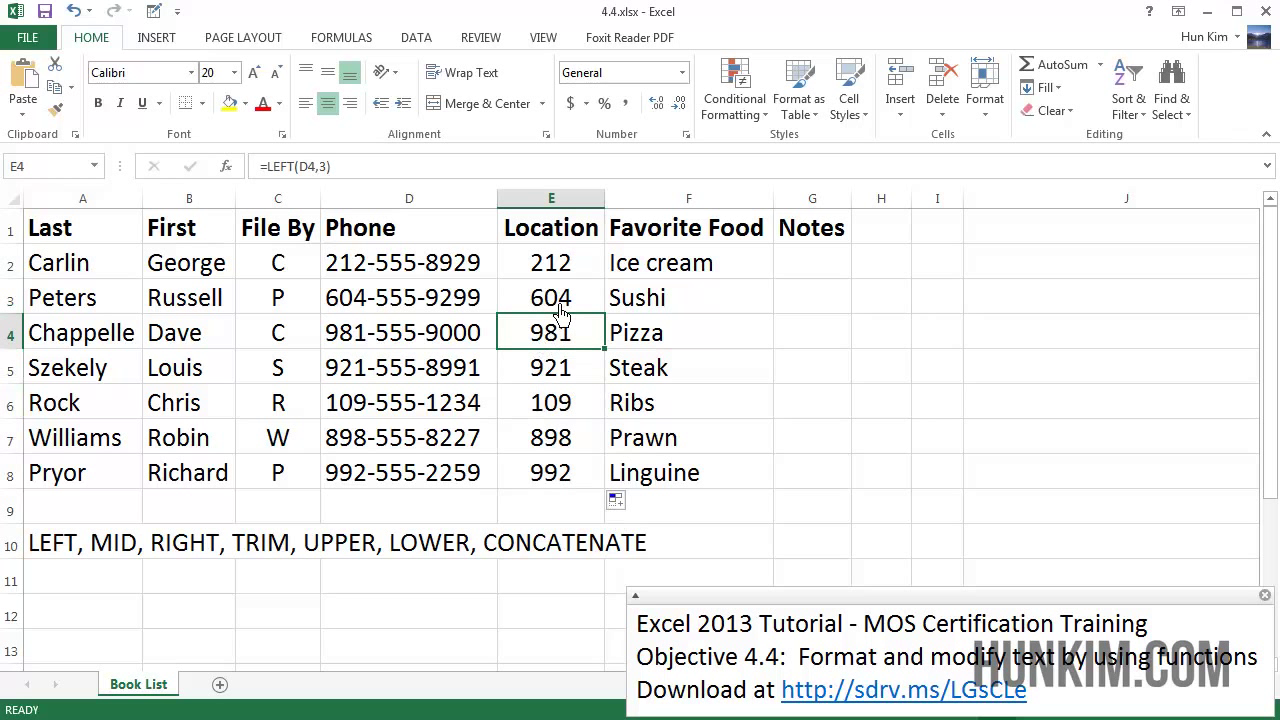
pyautogui.click(437, 262)
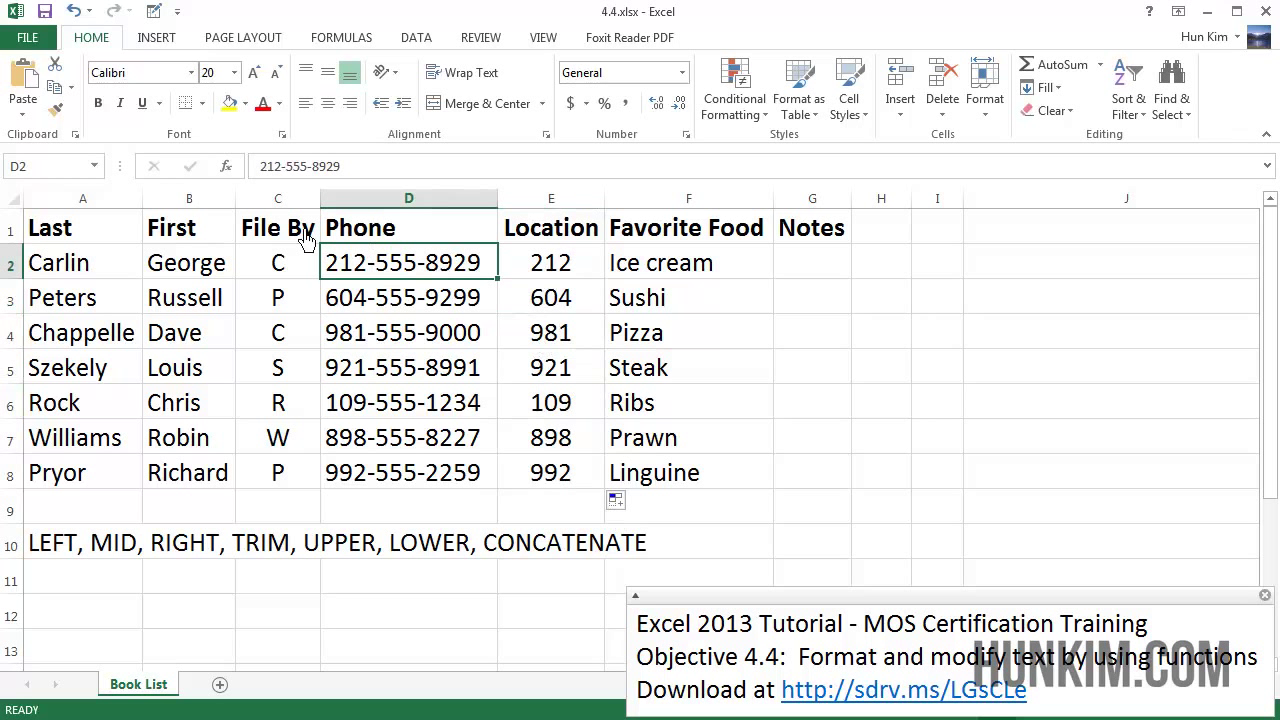
# Edit the D2 phone number so its area code sits in brackets, as (212)
pyautogui.click(290, 172)
pyautogui.write('(')
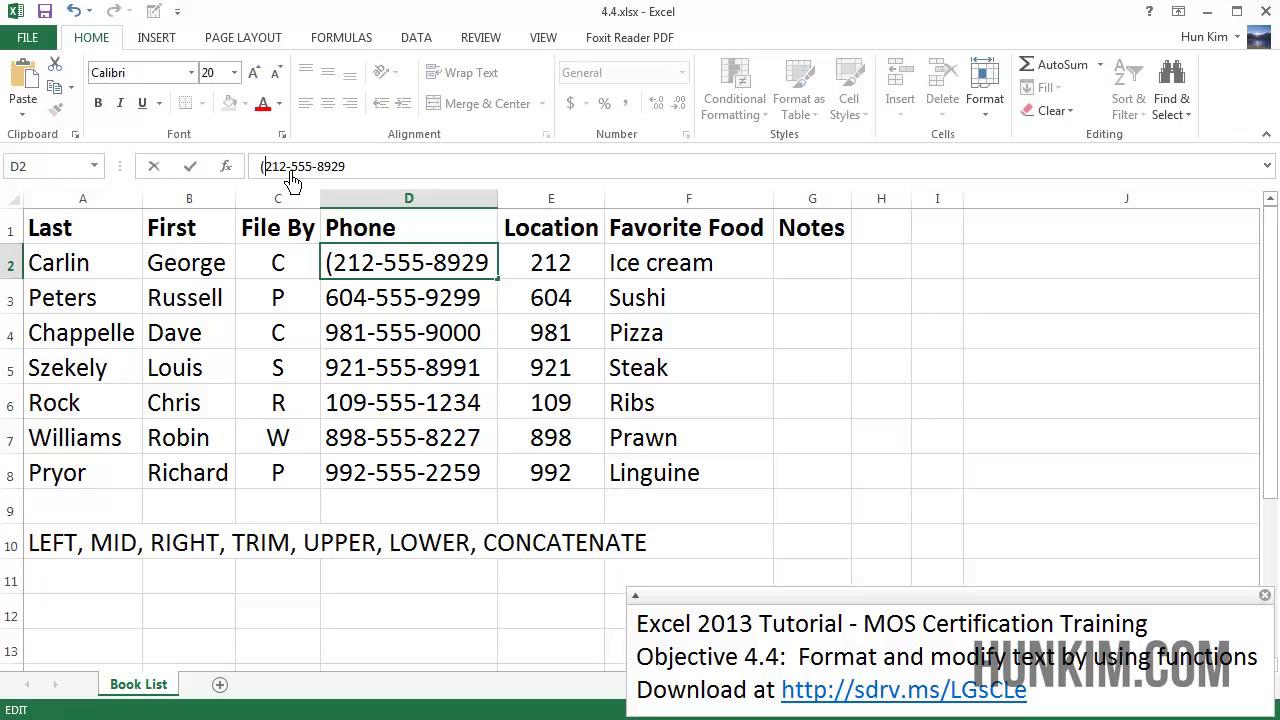
pyautogui.press('BackSpace')
pyautogui.write(')')
pyautogui.click(412, 272)
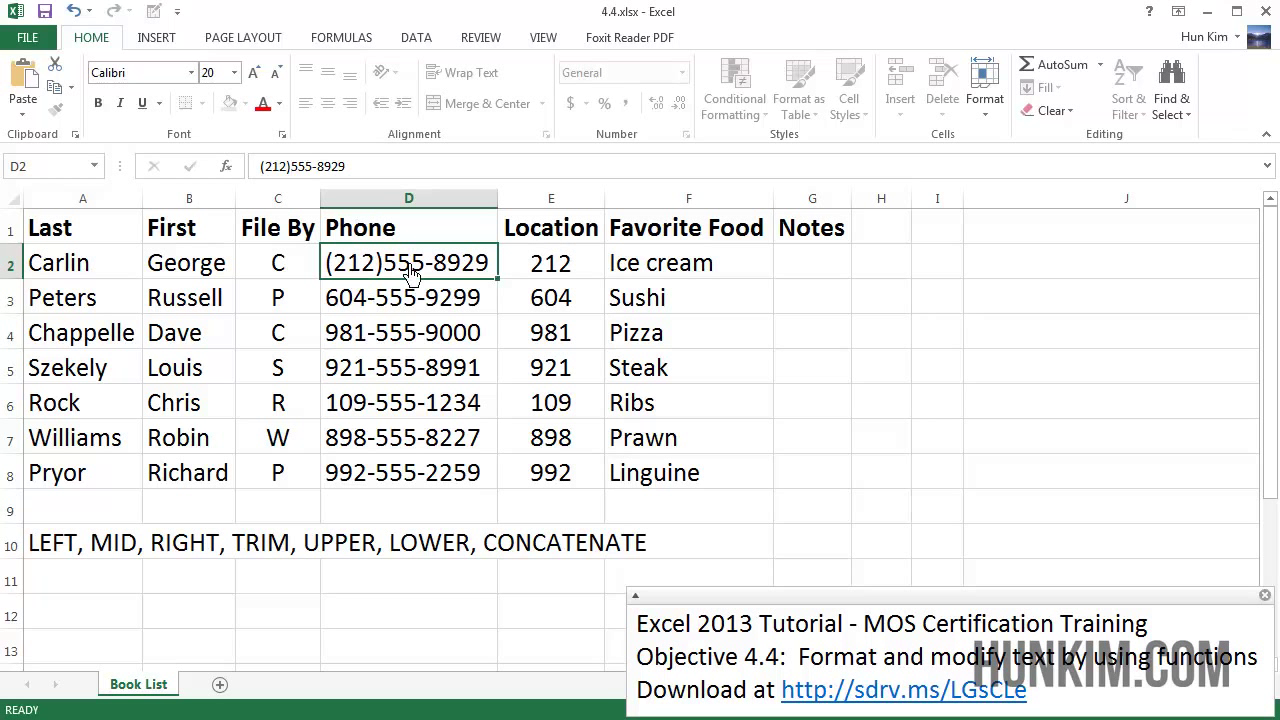
pyautogui.press('Return')
# Clear the area codes in E3:E8, leaving E2 showing (21
pyautogui.moveTo(540, 311); pyautogui.dragTo(565, 495)
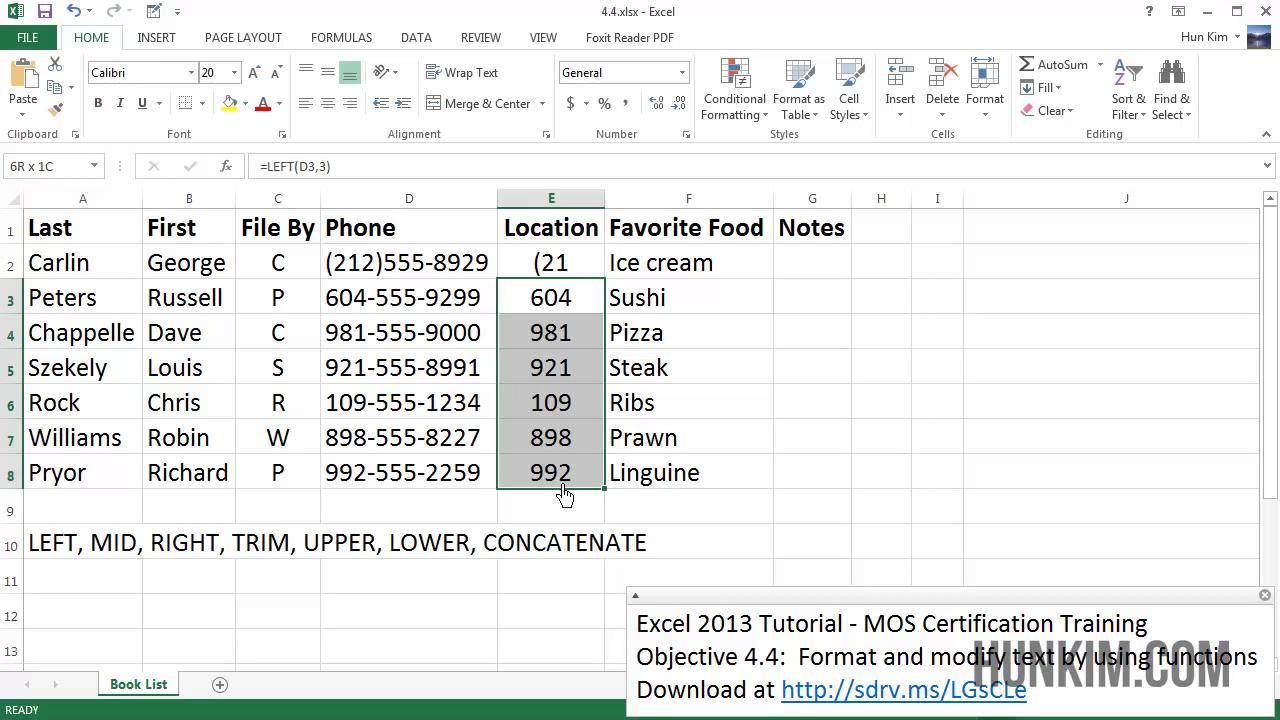
pyautogui.press('Delete')
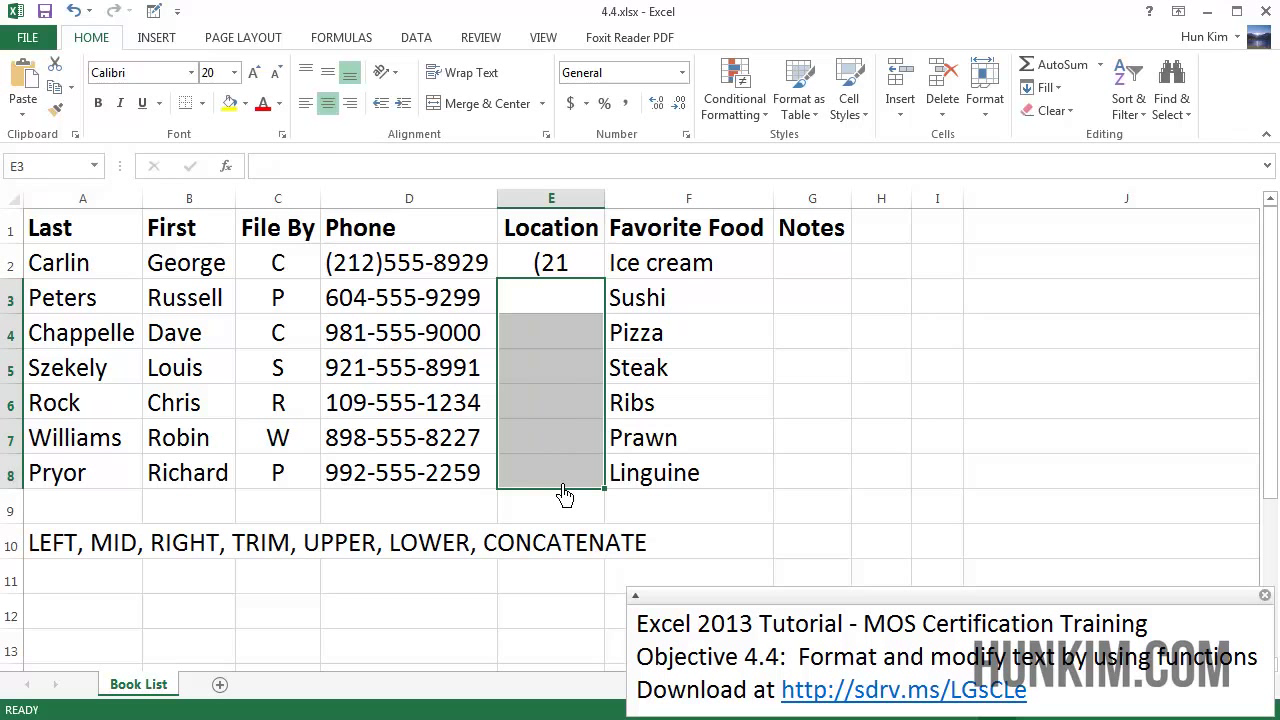
pyautogui.click(553, 274)
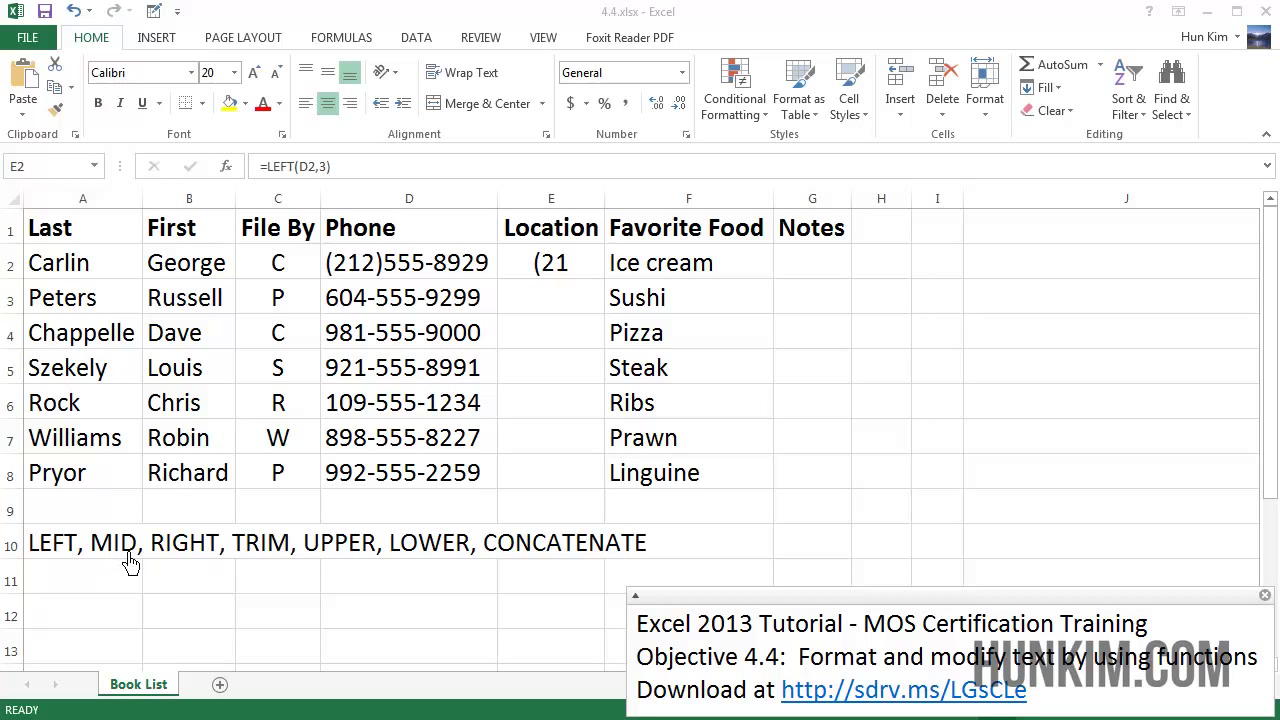
# Start a MID formula in E2 pointing at D2, then cancel the botched attempt
pyautogui.click(546, 256)
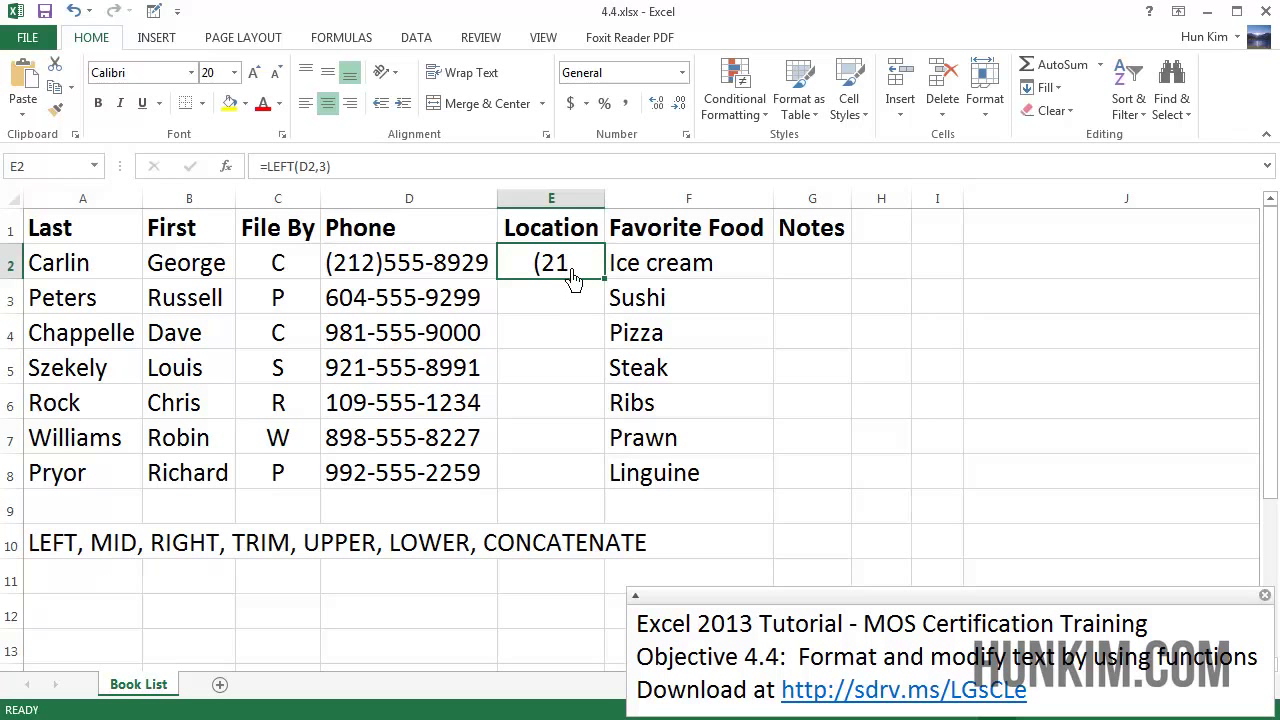
pyautogui.write('=mid')
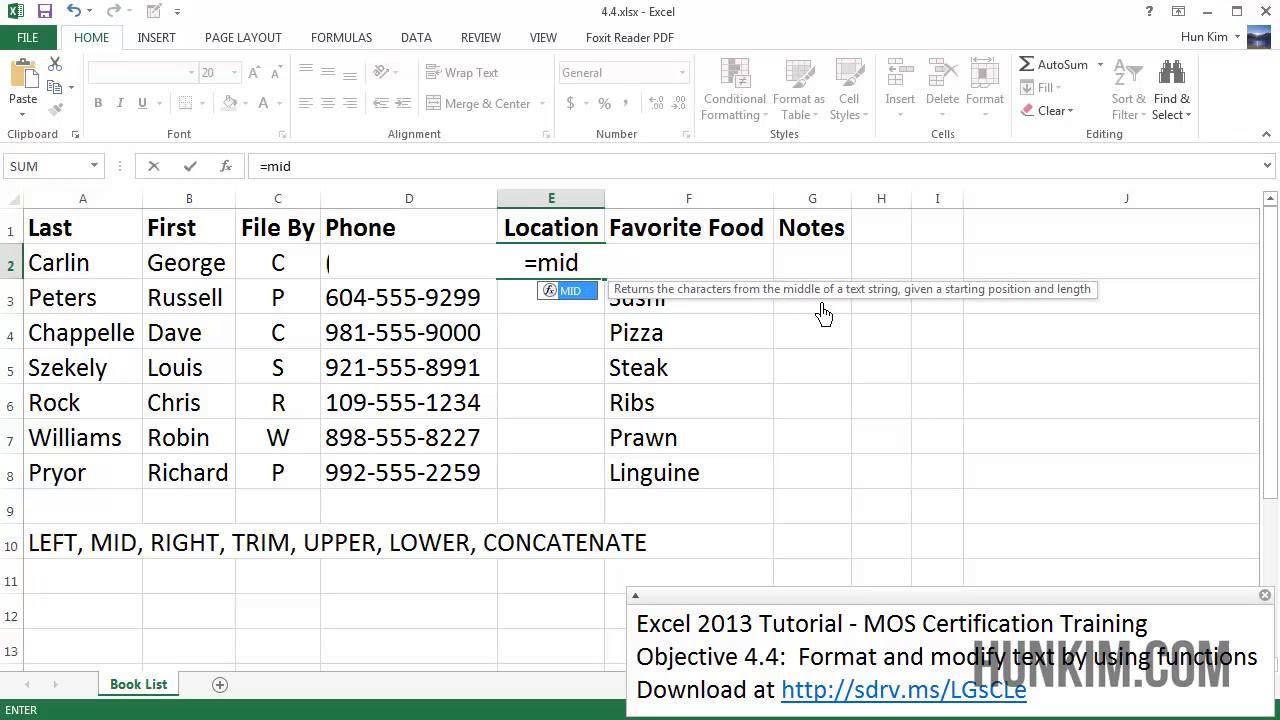
pyautogui.write('(')
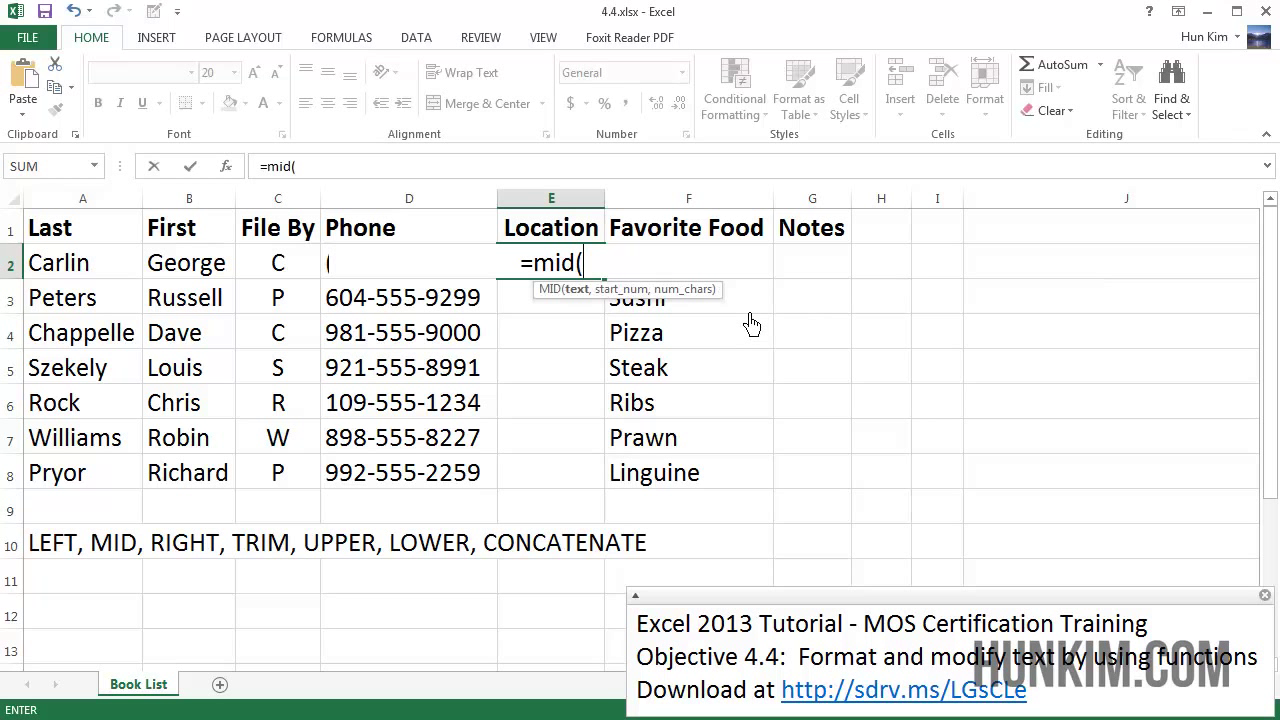
pyautogui.press('F2')
pyautogui.write('=')
pyautogui.click(388, 310)
pyautogui.click(395, 261)
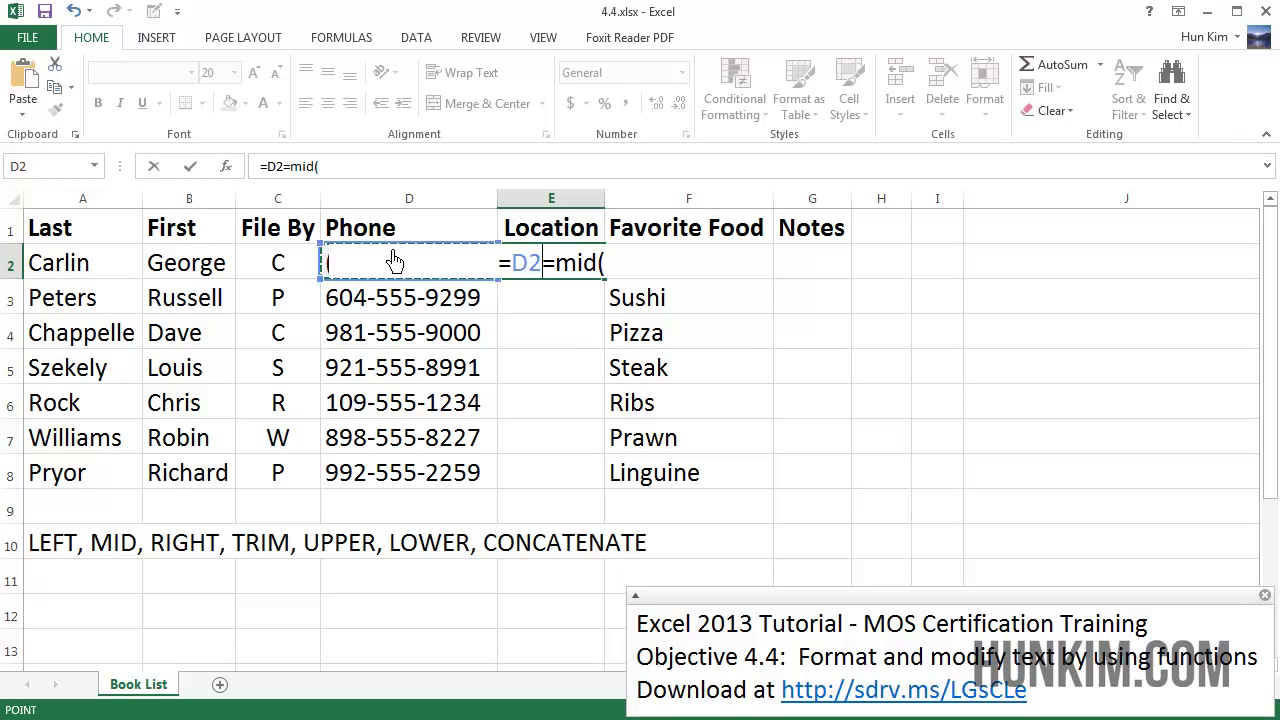
pyautogui.press('Down')
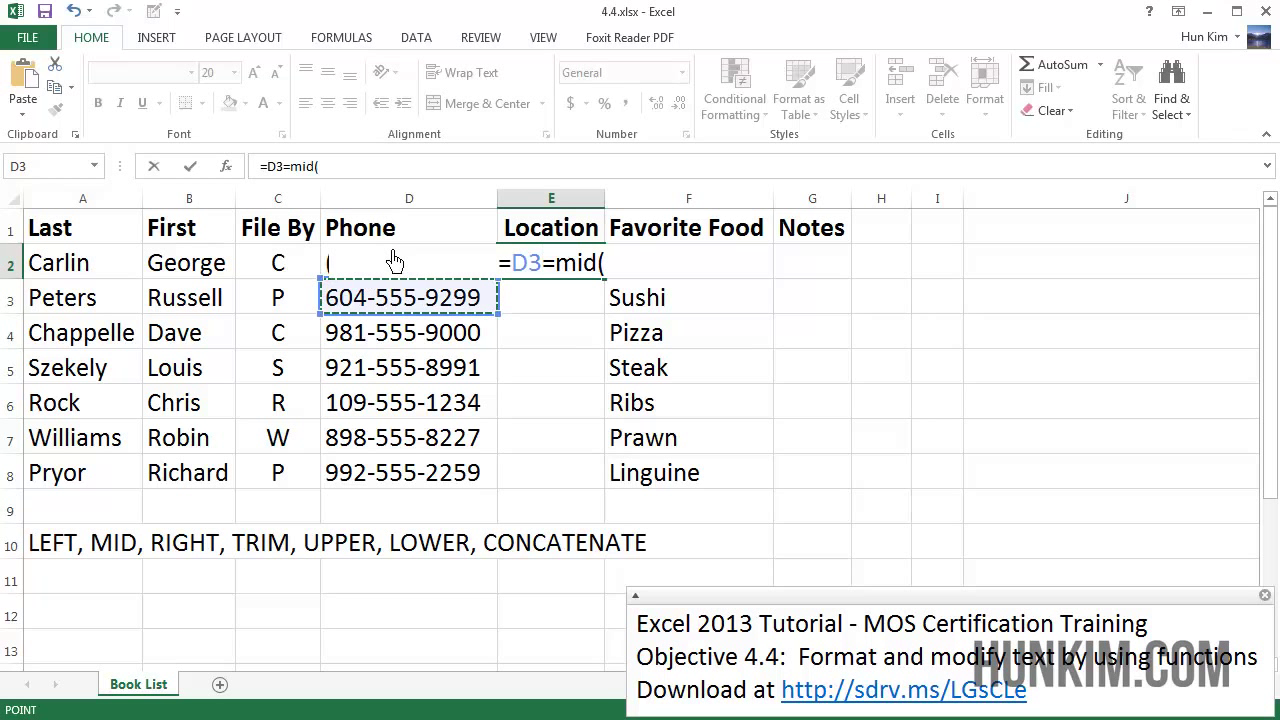
pyautogui.press('Up')
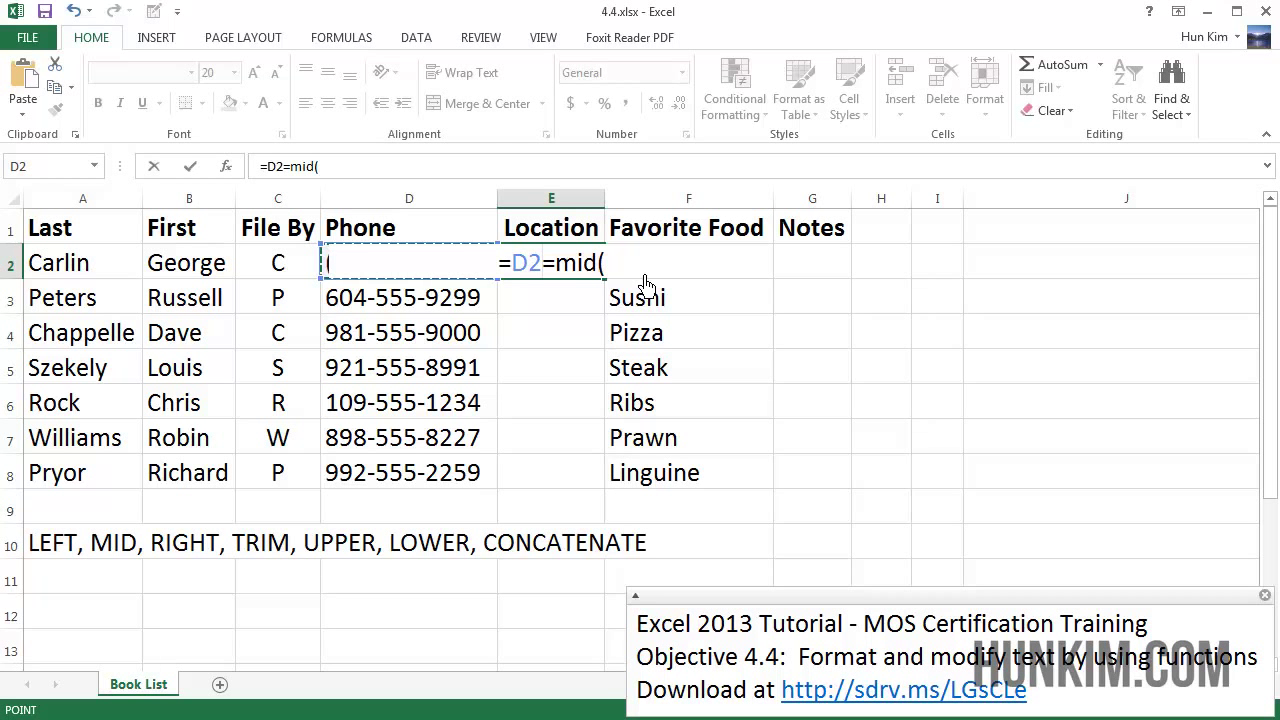
pyautogui.click(551, 318)
pyautogui.press('Escape')
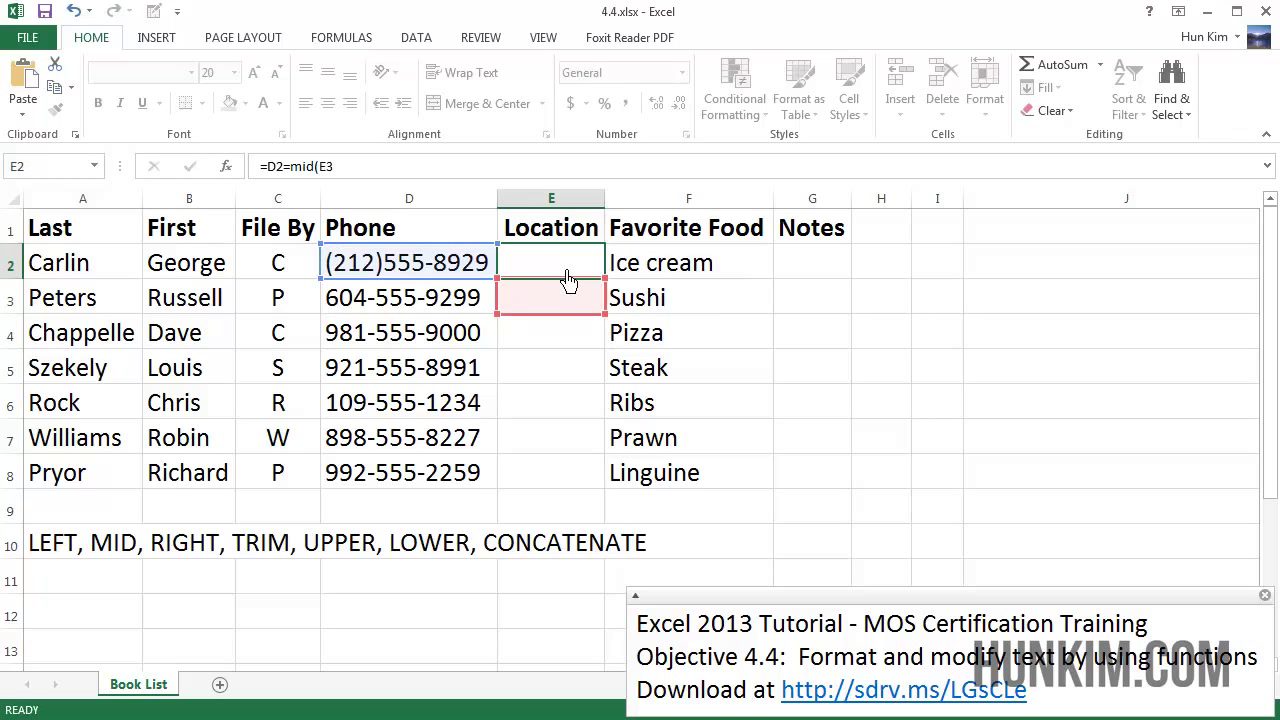
# Clear E2 and enter =MID(D2,2,3) so it shows area code 212
pyautogui.press('Delete')
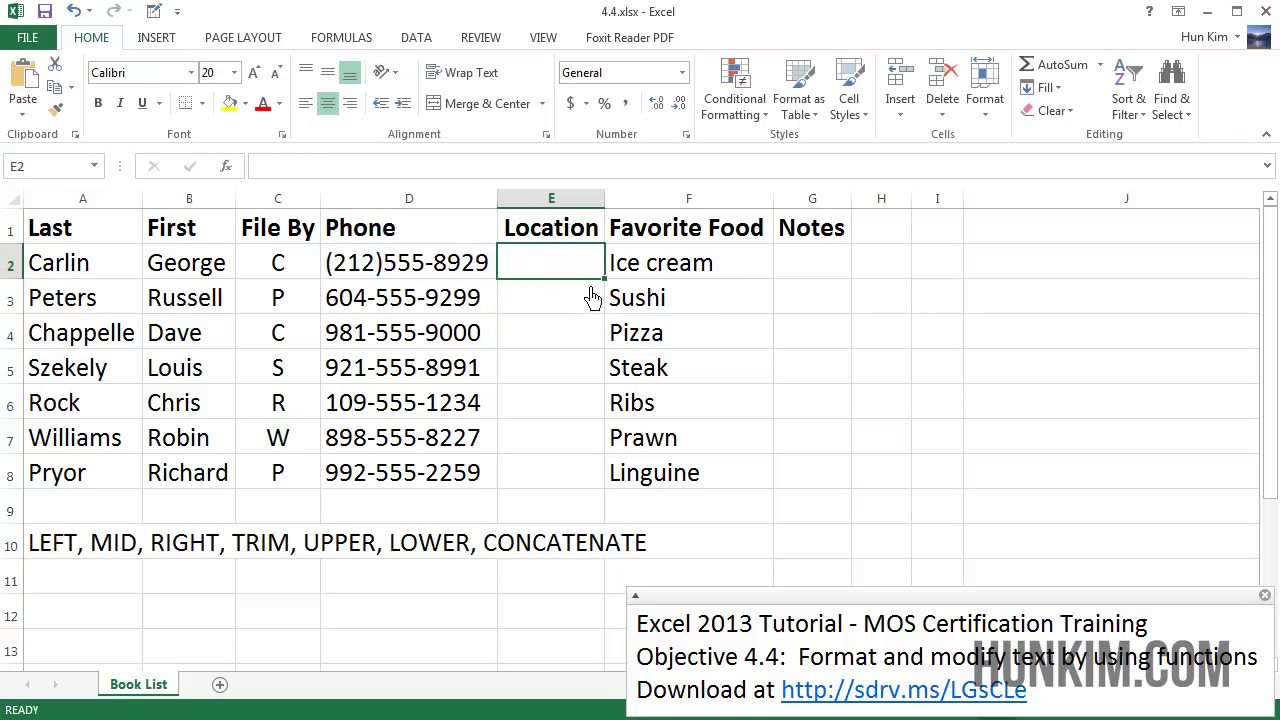
pyautogui.write('=mid')
pyautogui.write('(')
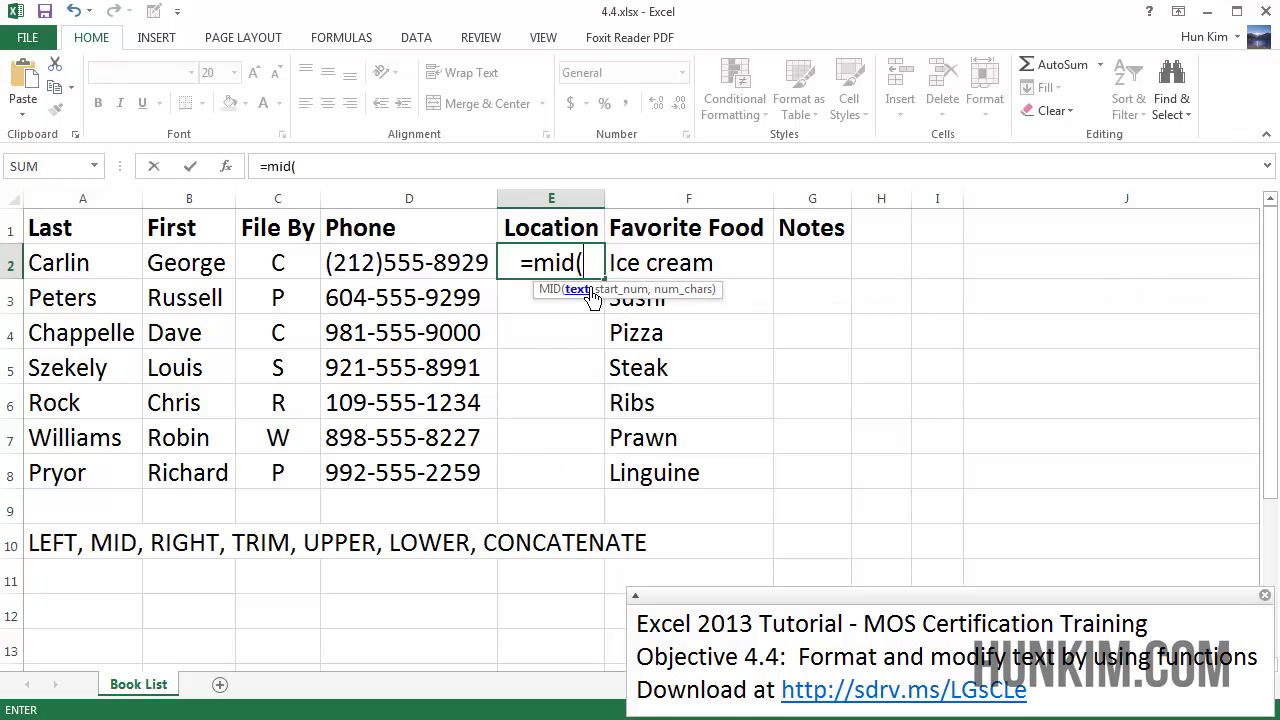
pyautogui.click(396, 272)
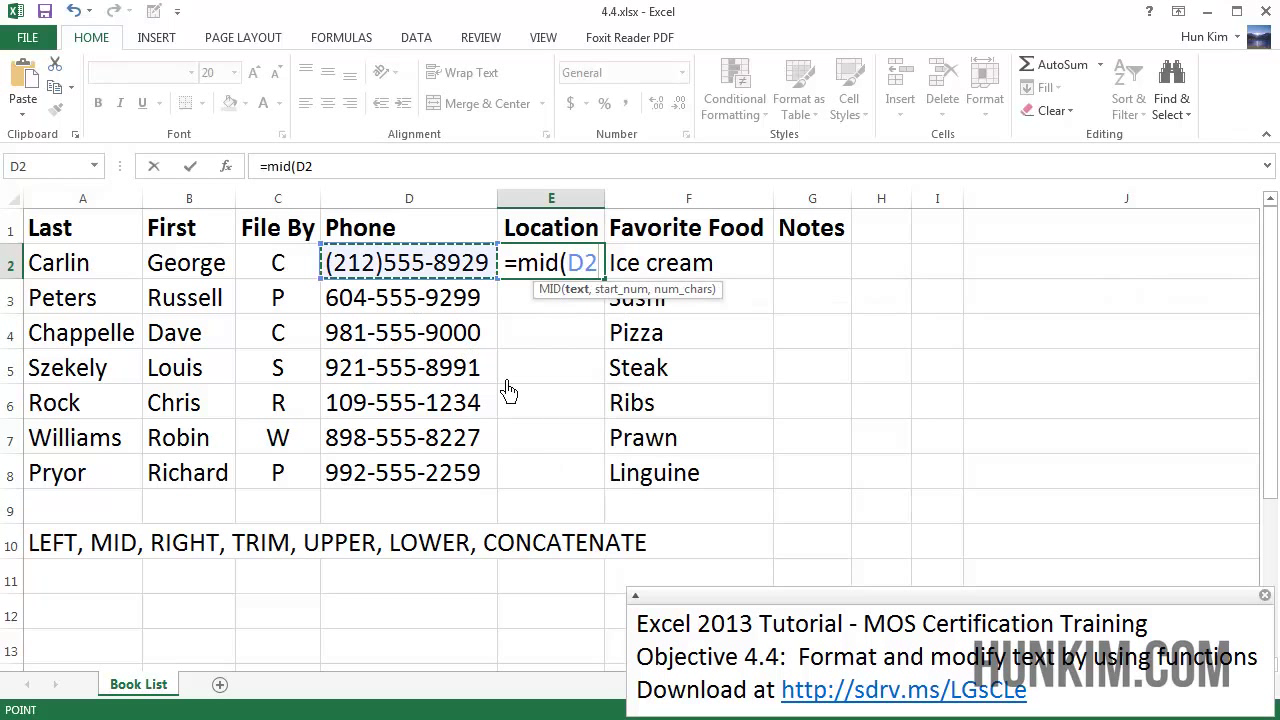
pyautogui.write(',')
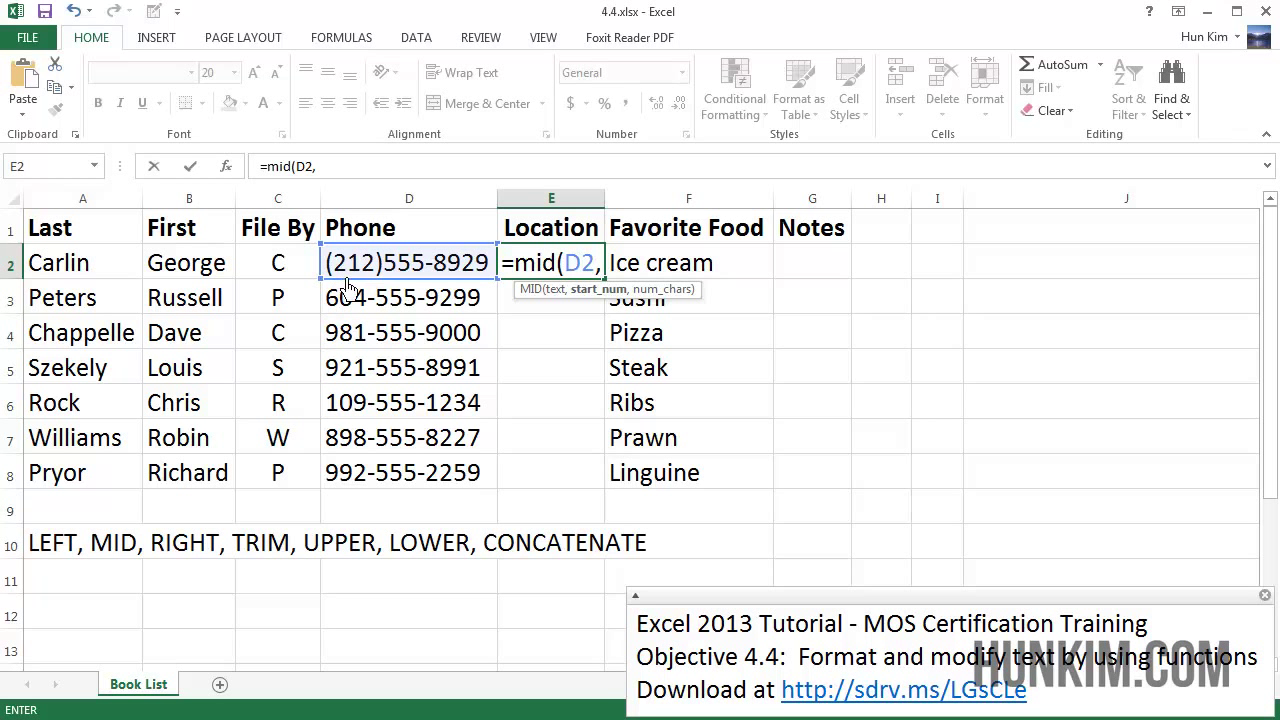
pyautogui.write('2')
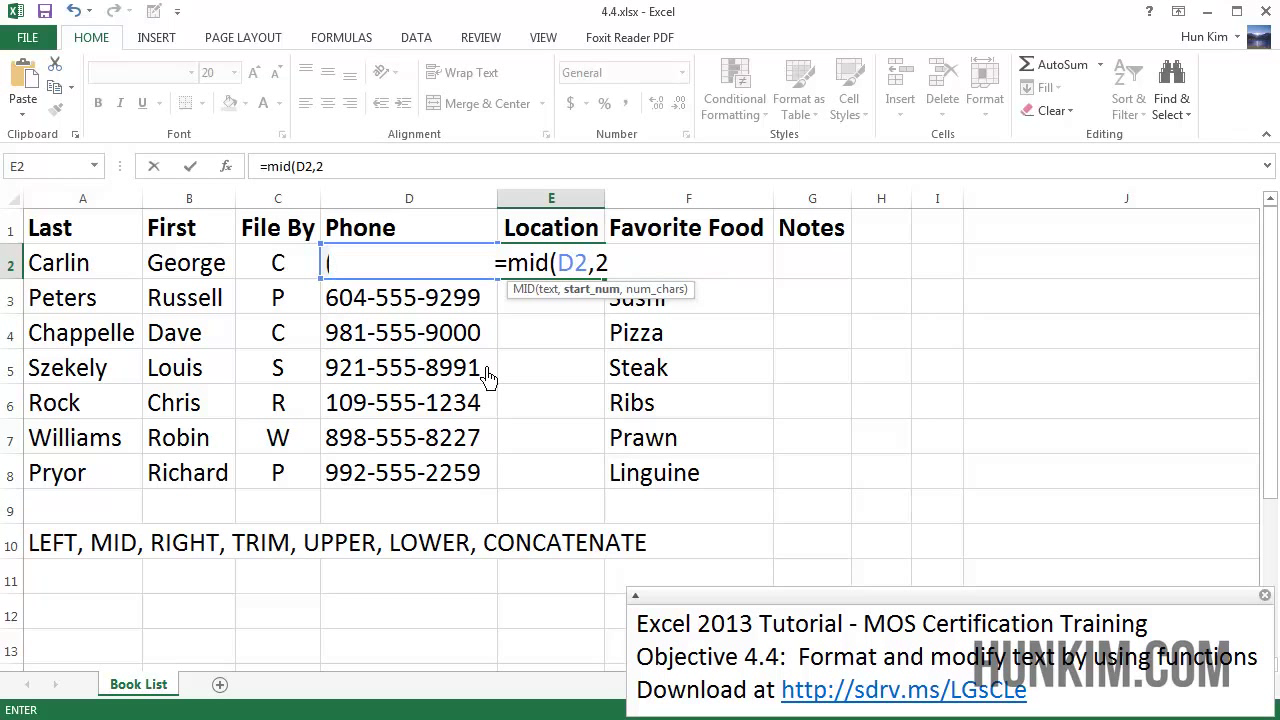
pyautogui.write(',')
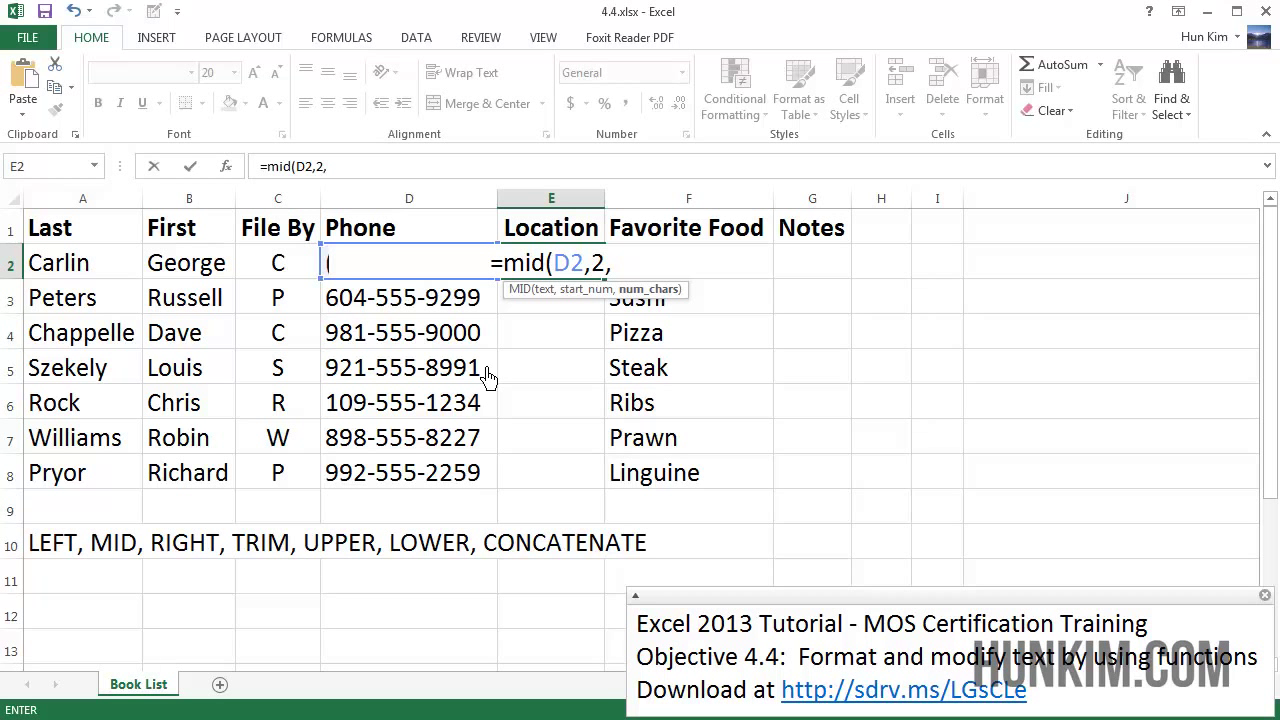
pyautogui.write('3')
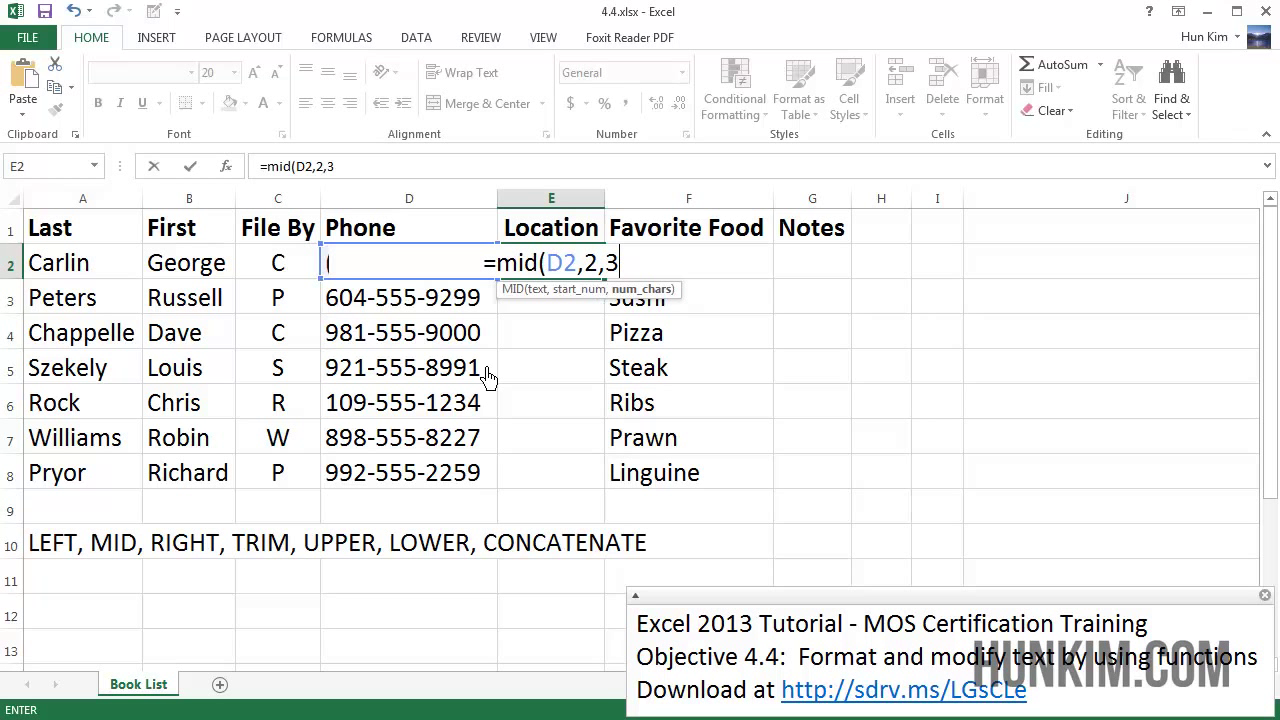
pyautogui.write(')')
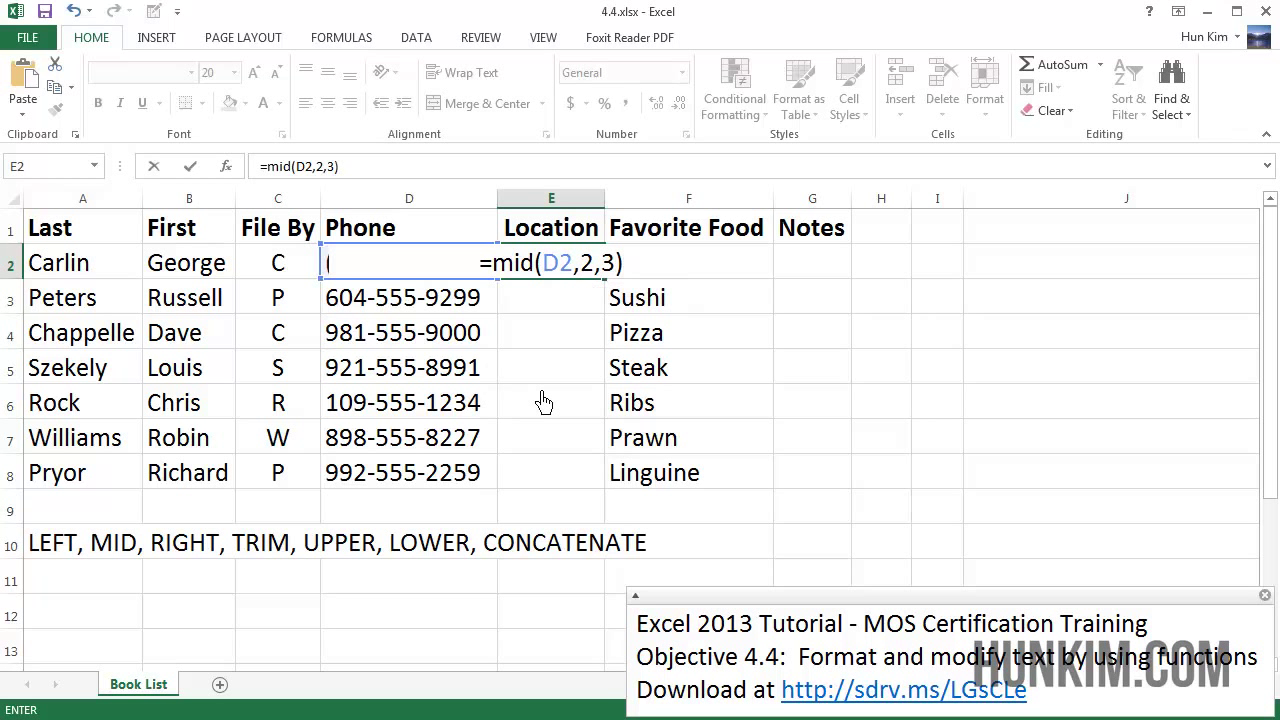
pyautogui.press('Return')
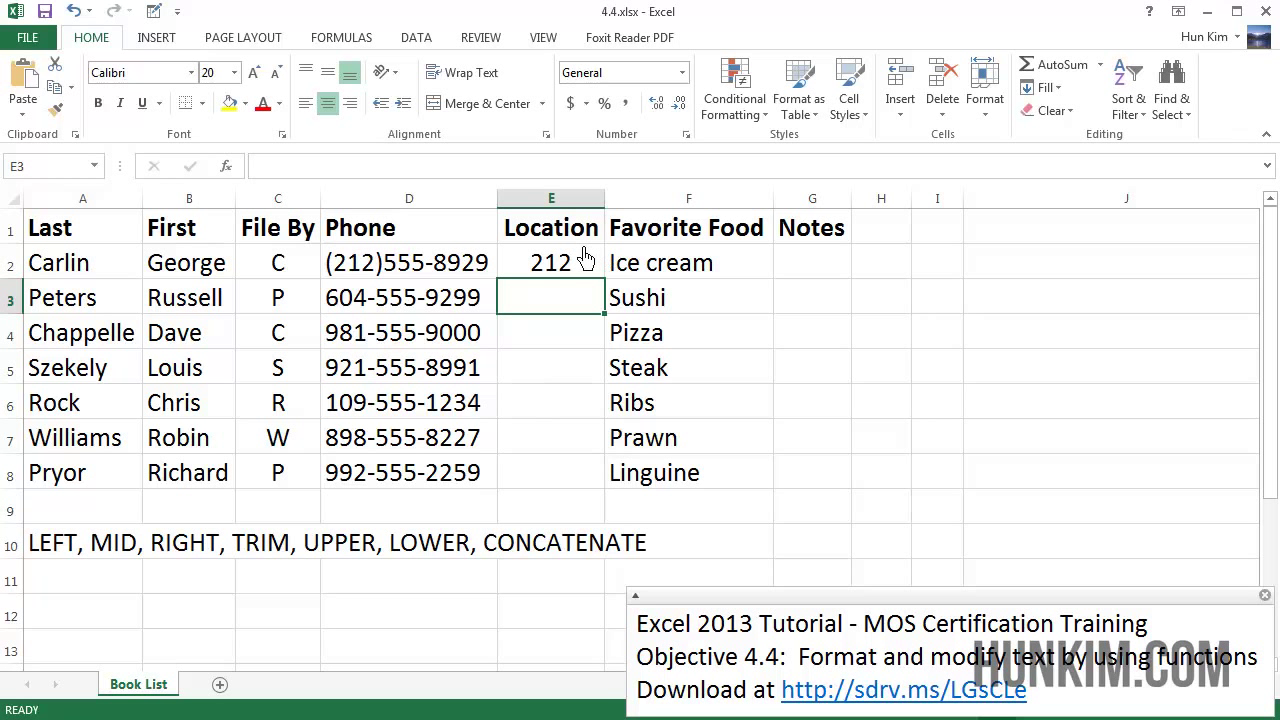
# Fill the =MID(D2,2,3) formula from E2 down to E8 and check the results
pyautogui.click(548, 278)
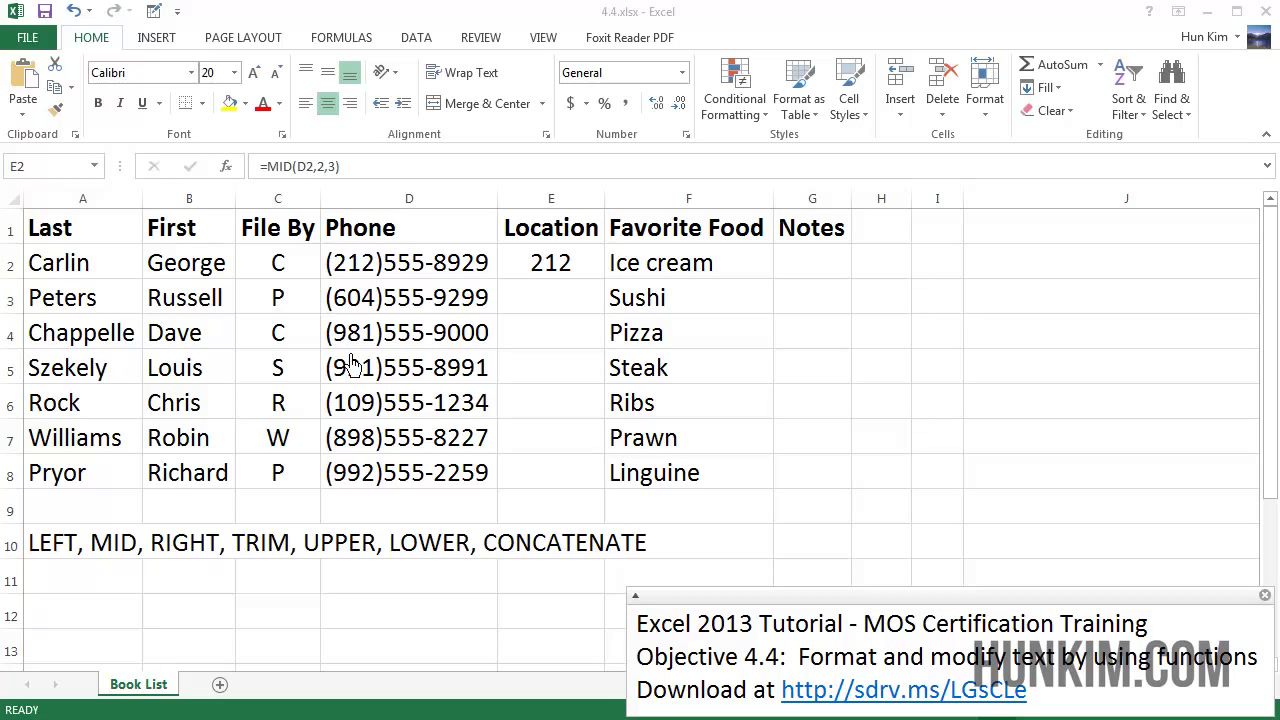
pyautogui.click(585, 272)
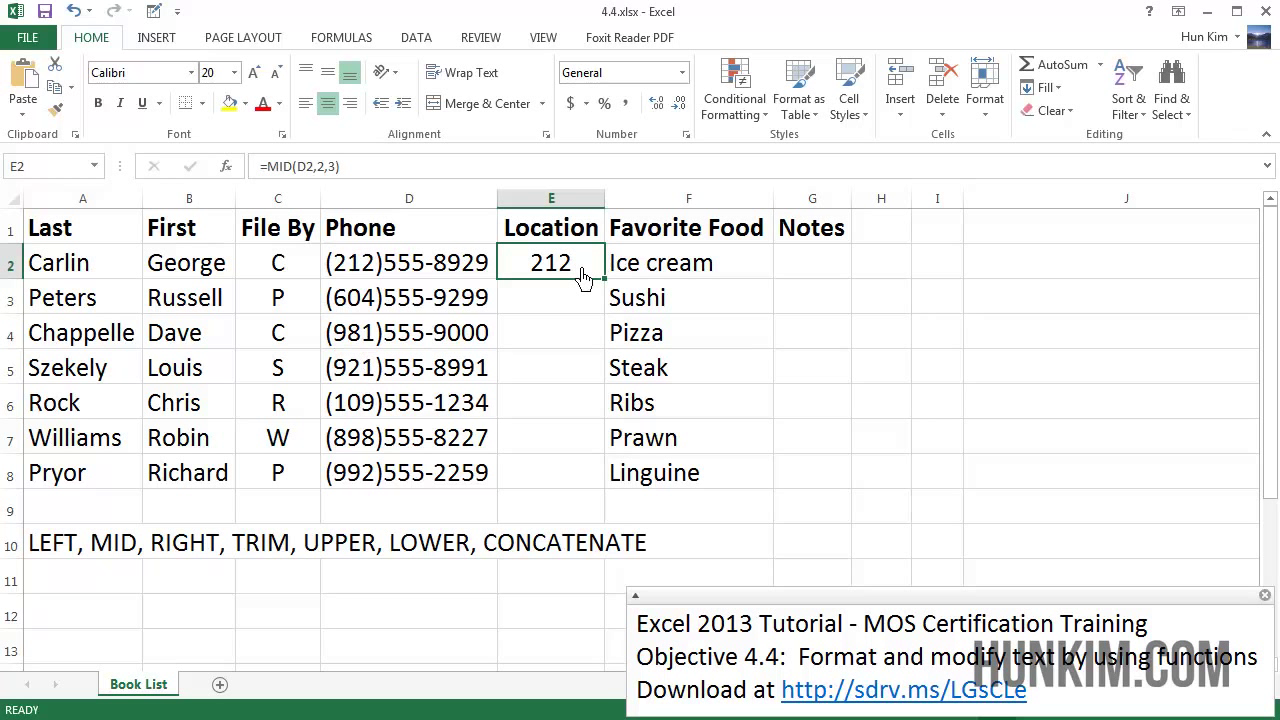
pyautogui.moveTo(605, 280); pyautogui.dragTo(622, 493)
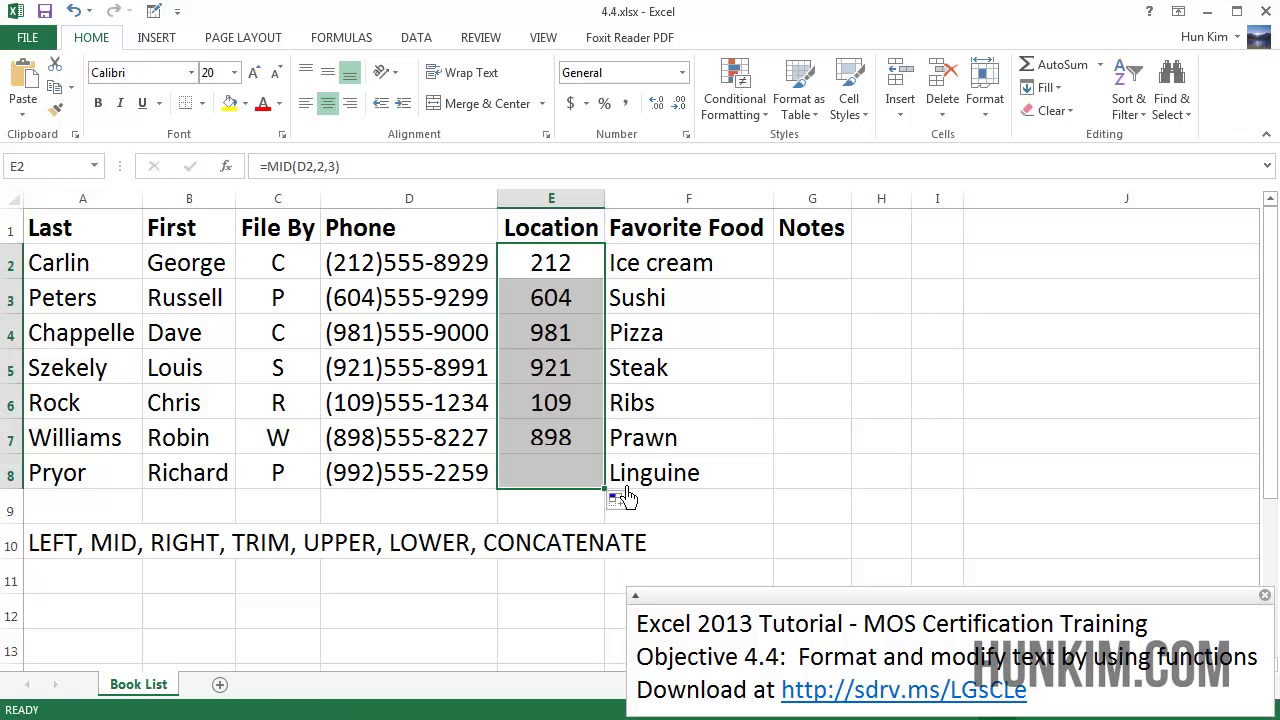
pyautogui.click(468, 335)
pyautogui.click(592, 276)
pyautogui.click(657, 276)
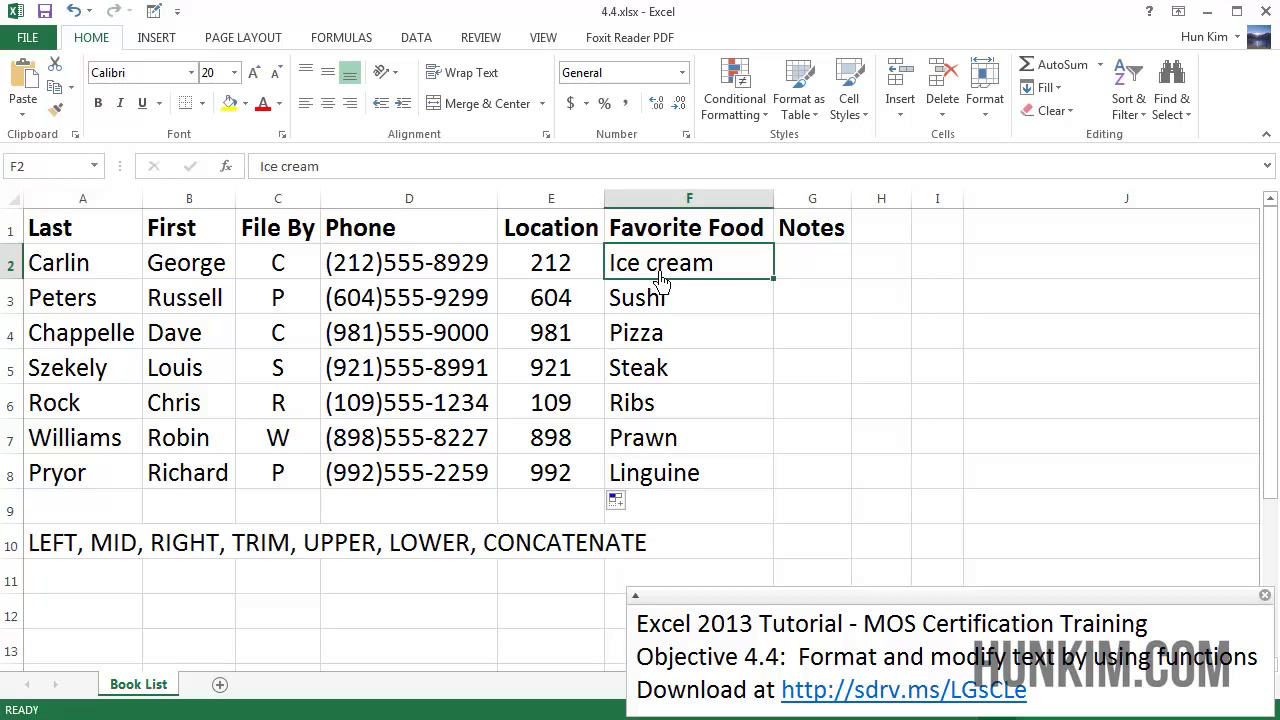
# Drag column G's right border far out to widen Notes, then return to G2
pyautogui.click(822, 275)
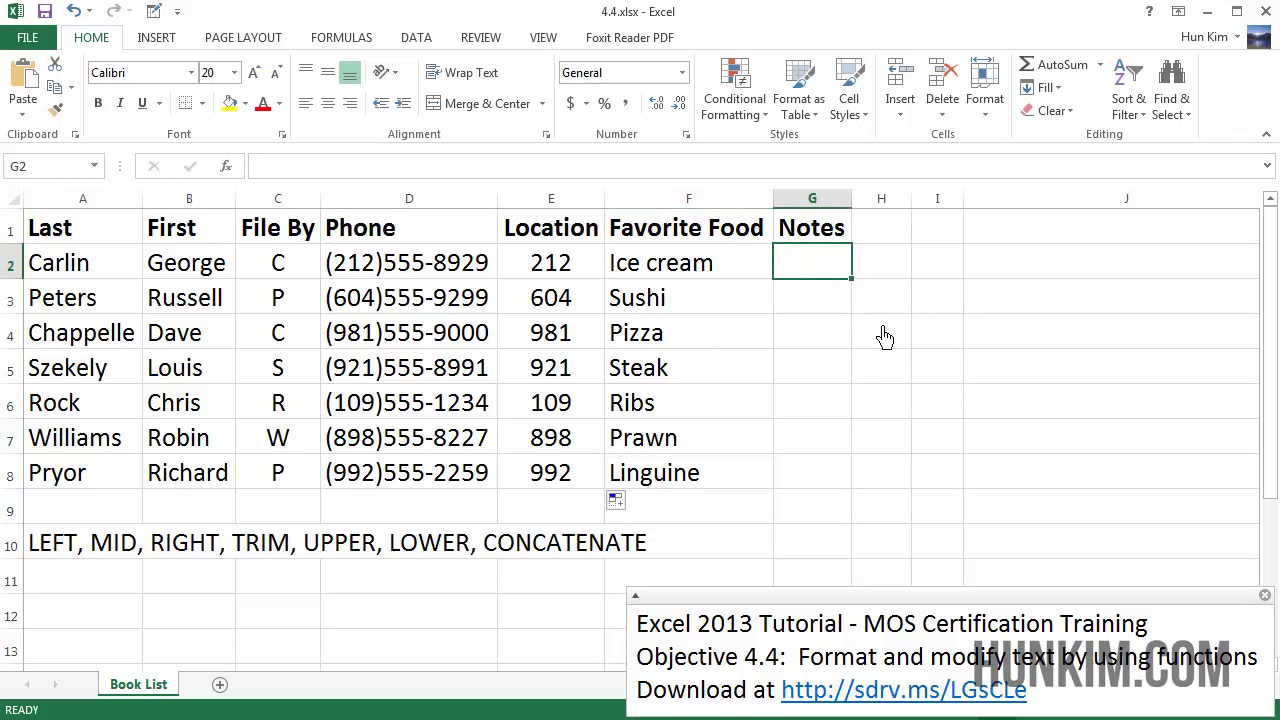
pyautogui.moveTo(852, 199); pyautogui.dragTo(1182, 220)
pyautogui.click(900, 294)
pyautogui.click(890, 273)
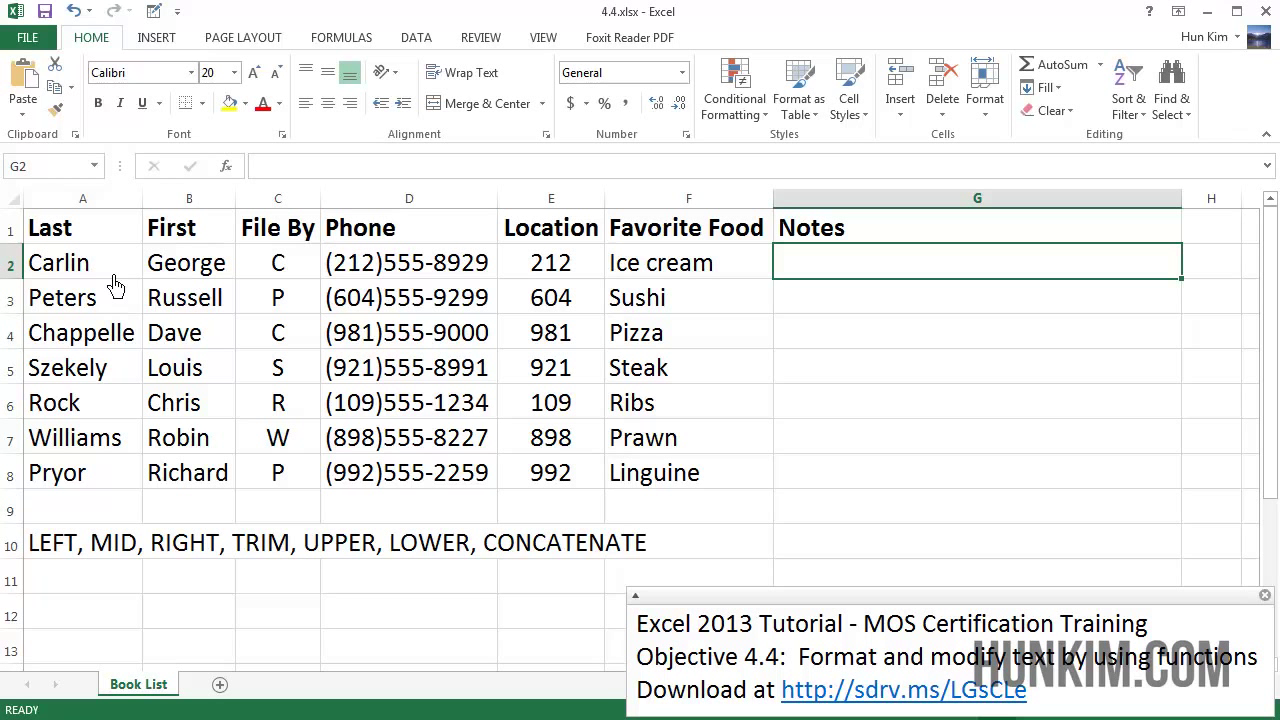
pyautogui.click(215, 278)
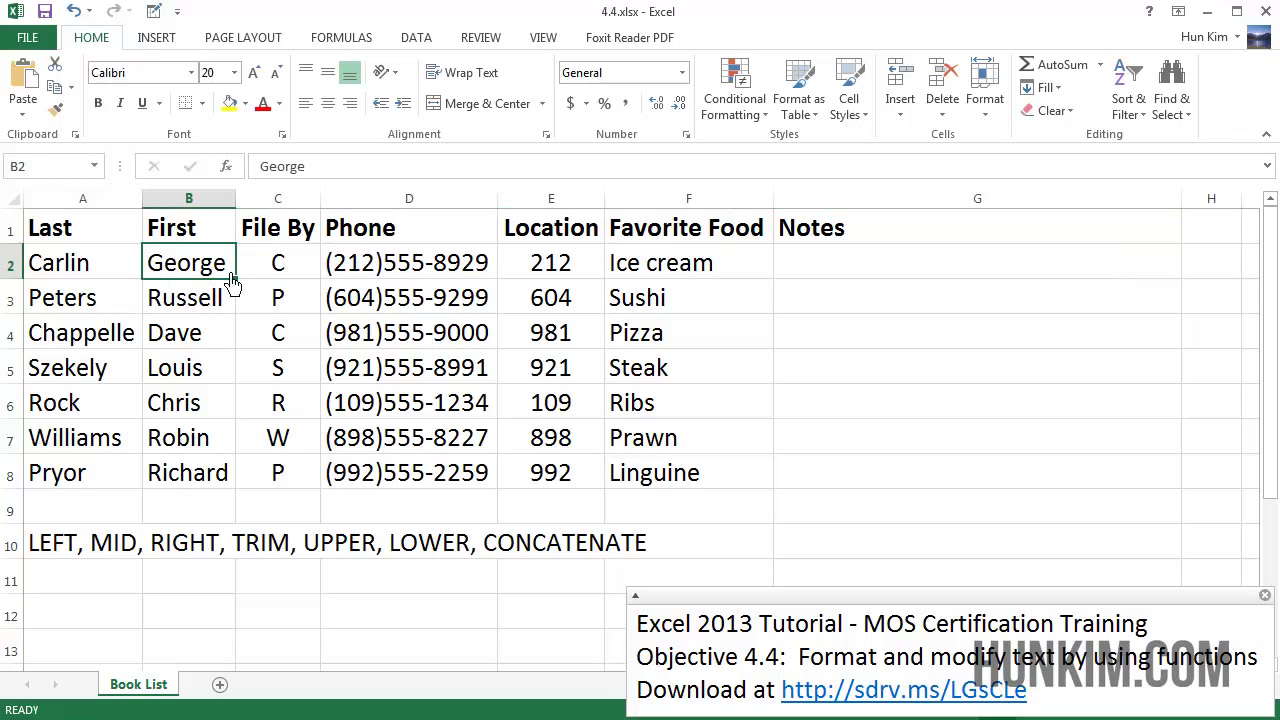
pyautogui.click(832, 268)
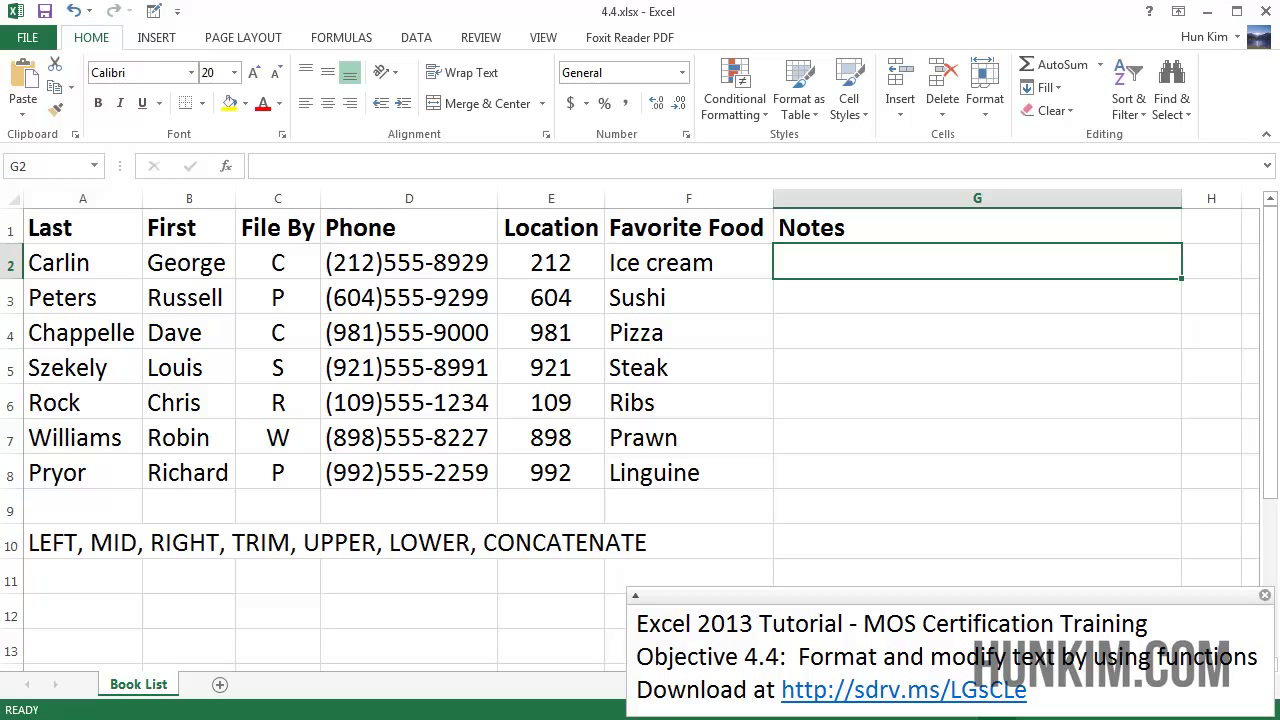
pyautogui.click(805, 279)
# Enter =CONCATENATE(B2," loves",F2) in G2, fixing a misspelled function name along the way
pyautogui.write('=')
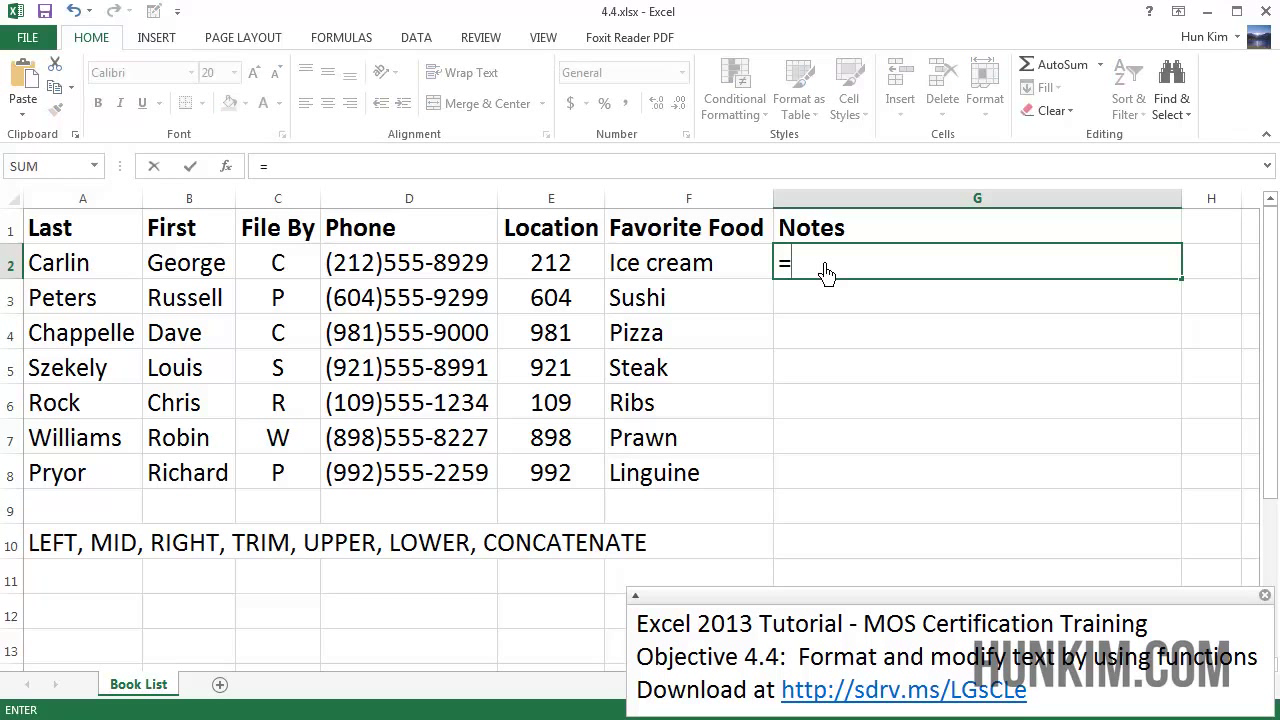
pyautogui.write('conca')
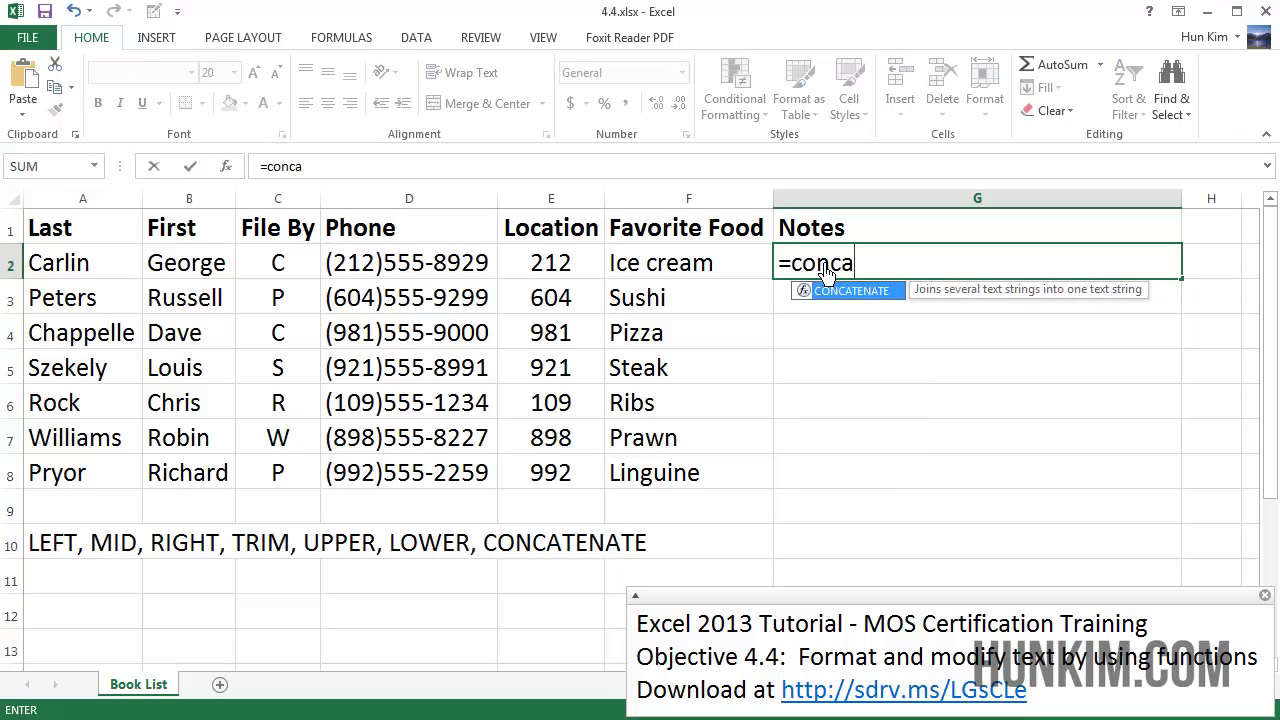
pyautogui.write('tenda')
pyautogui.press('BackSpace')
pyautogui.press('BackSpace')
pyautogui.write('ate')
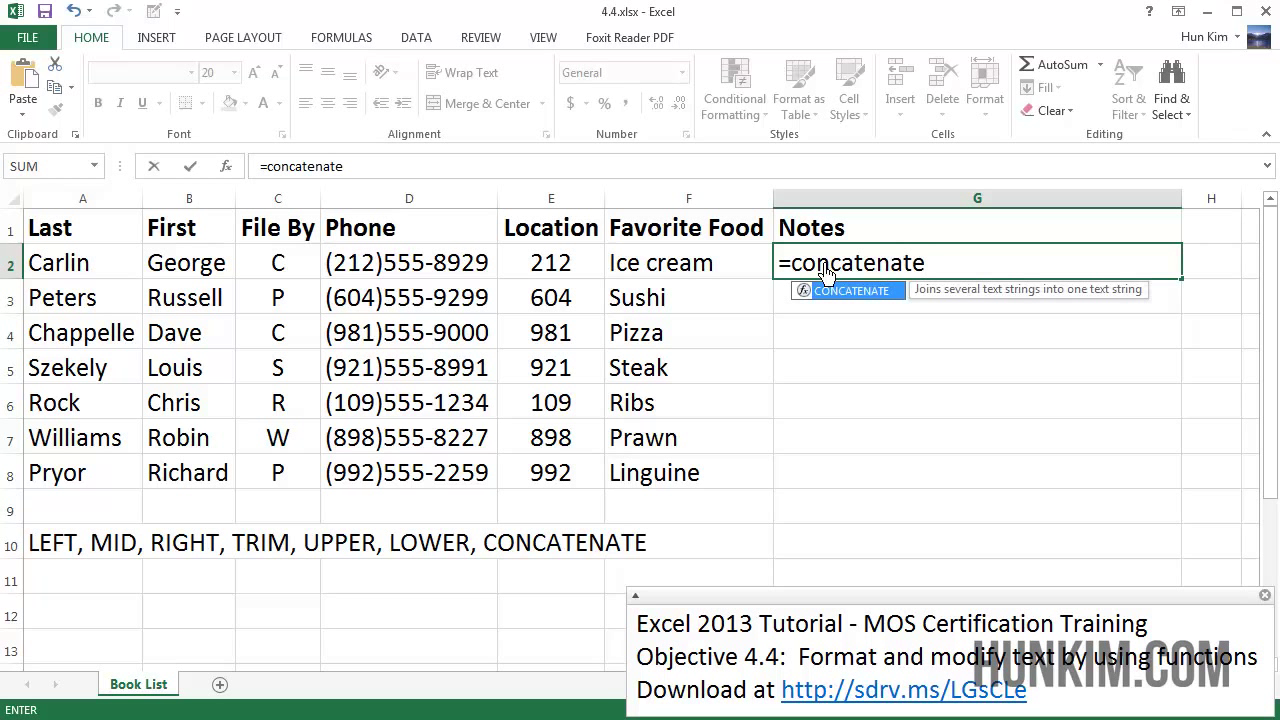
pyautogui.write('(')
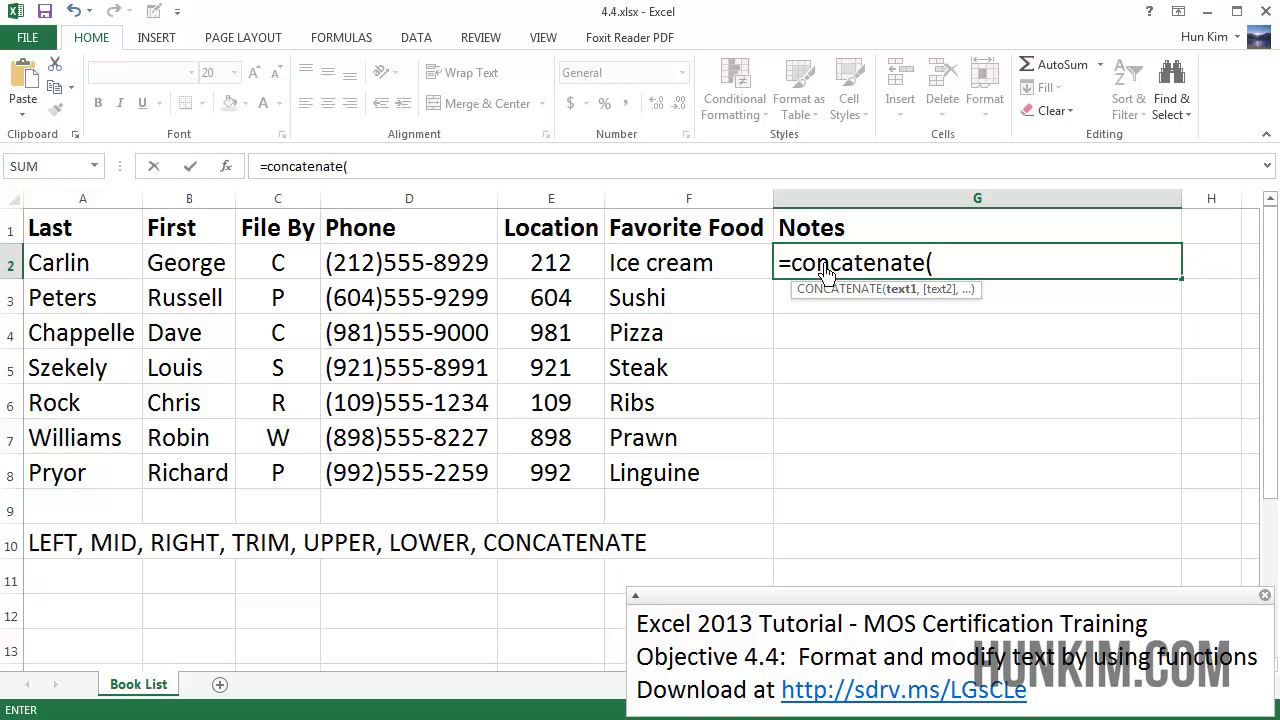
pyautogui.click(197, 280)
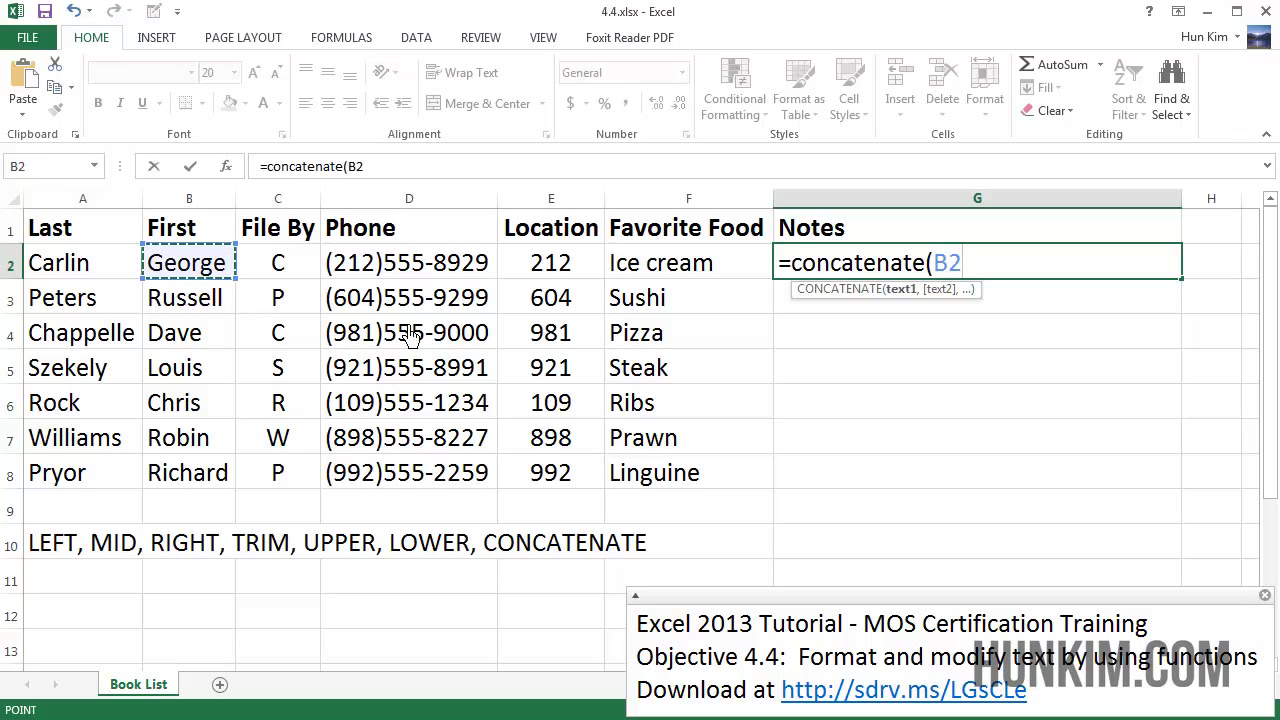
pyautogui.write(',')
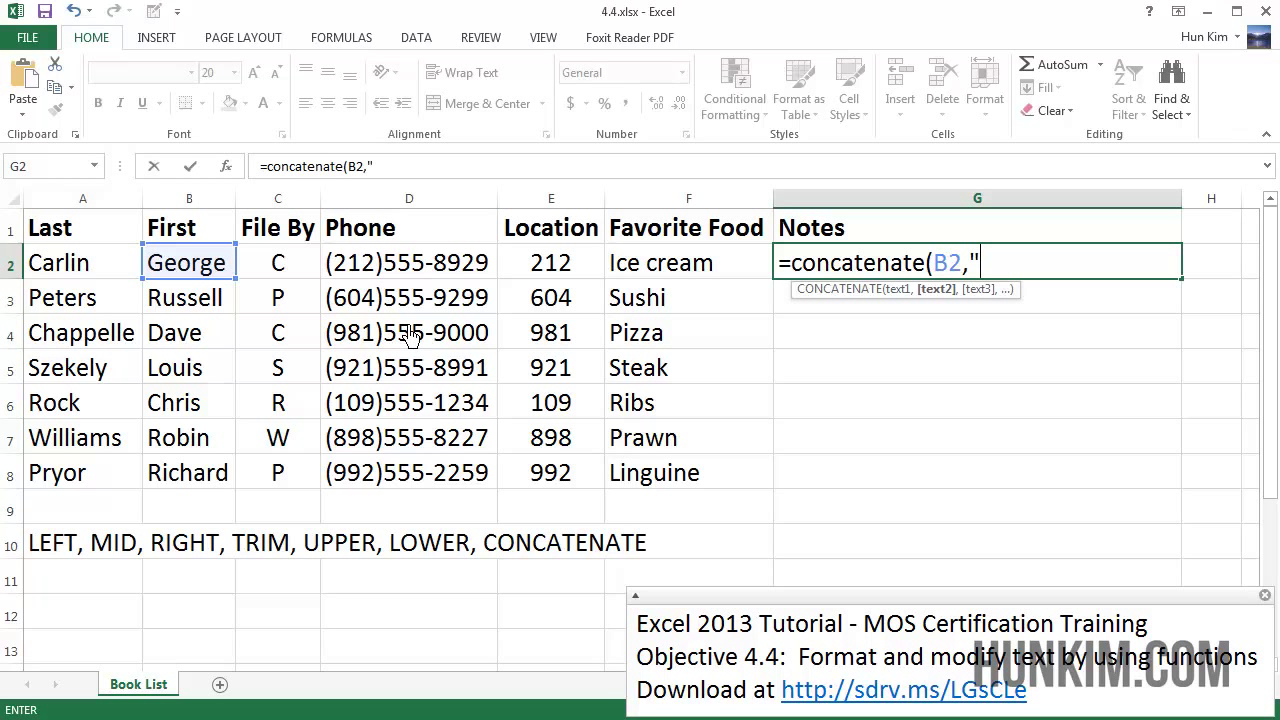
pyautogui.write('" loves"')
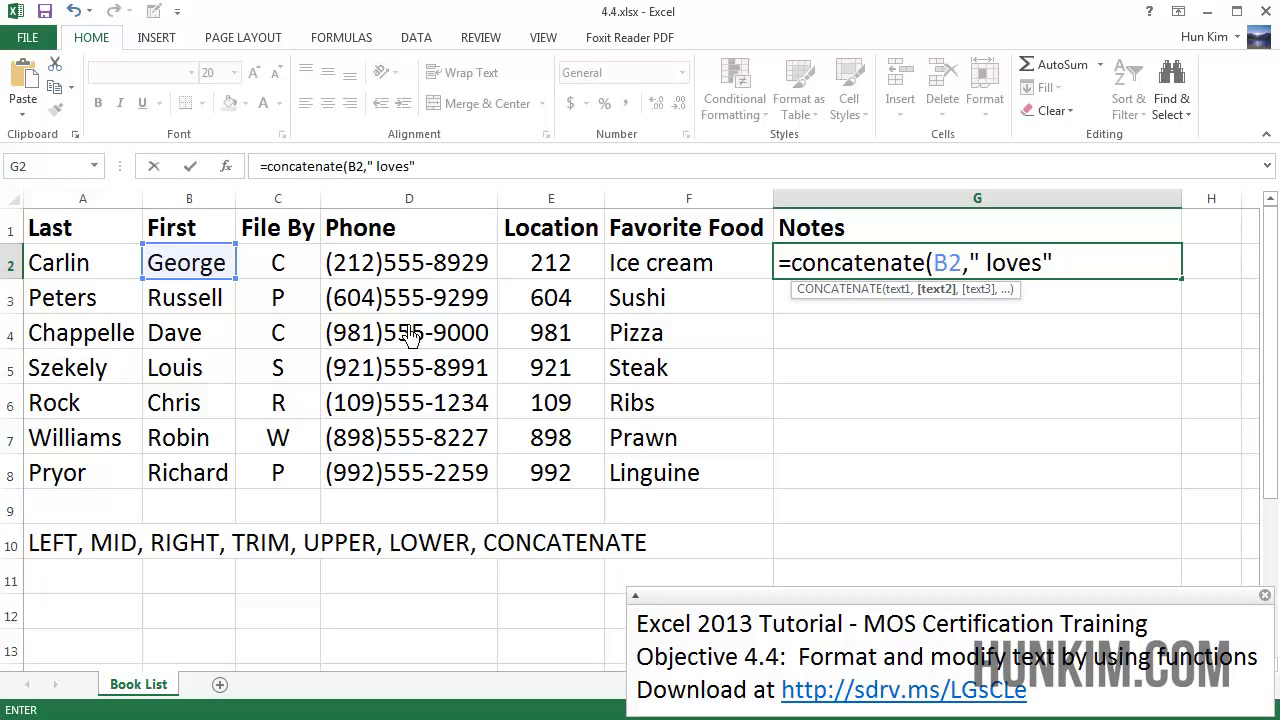
pyautogui.write(',')
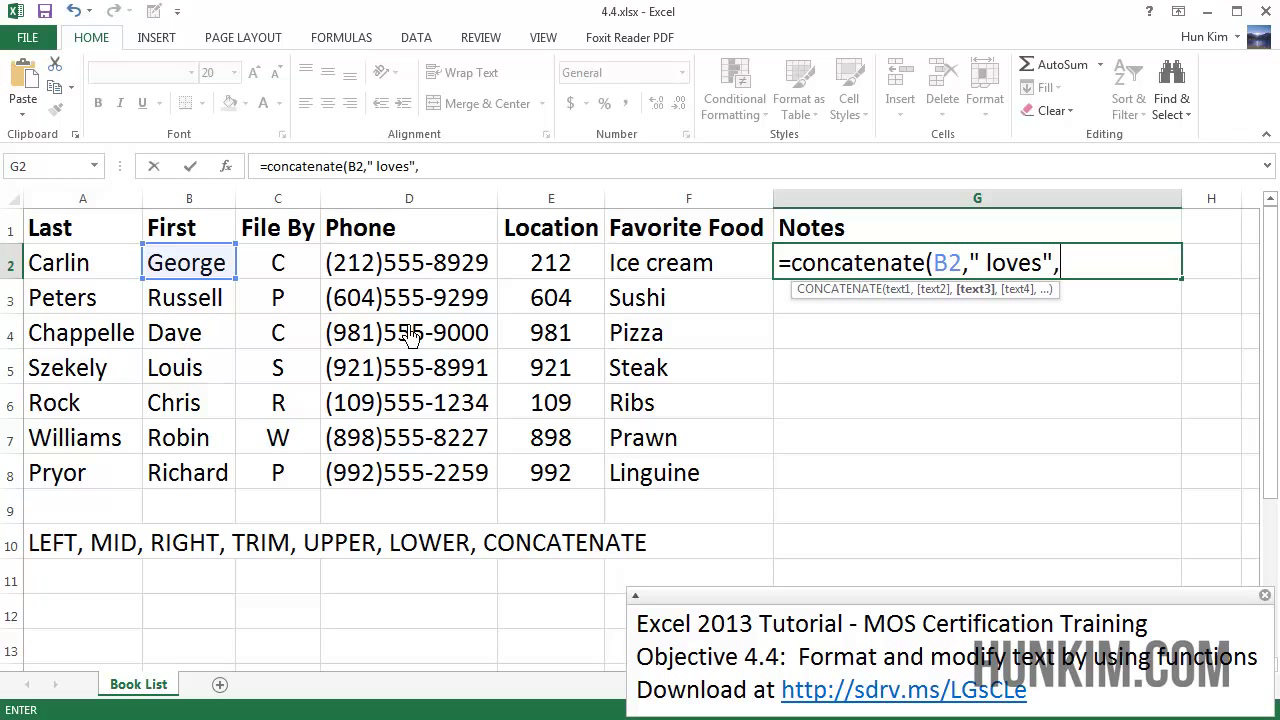
pyautogui.click(697, 274)
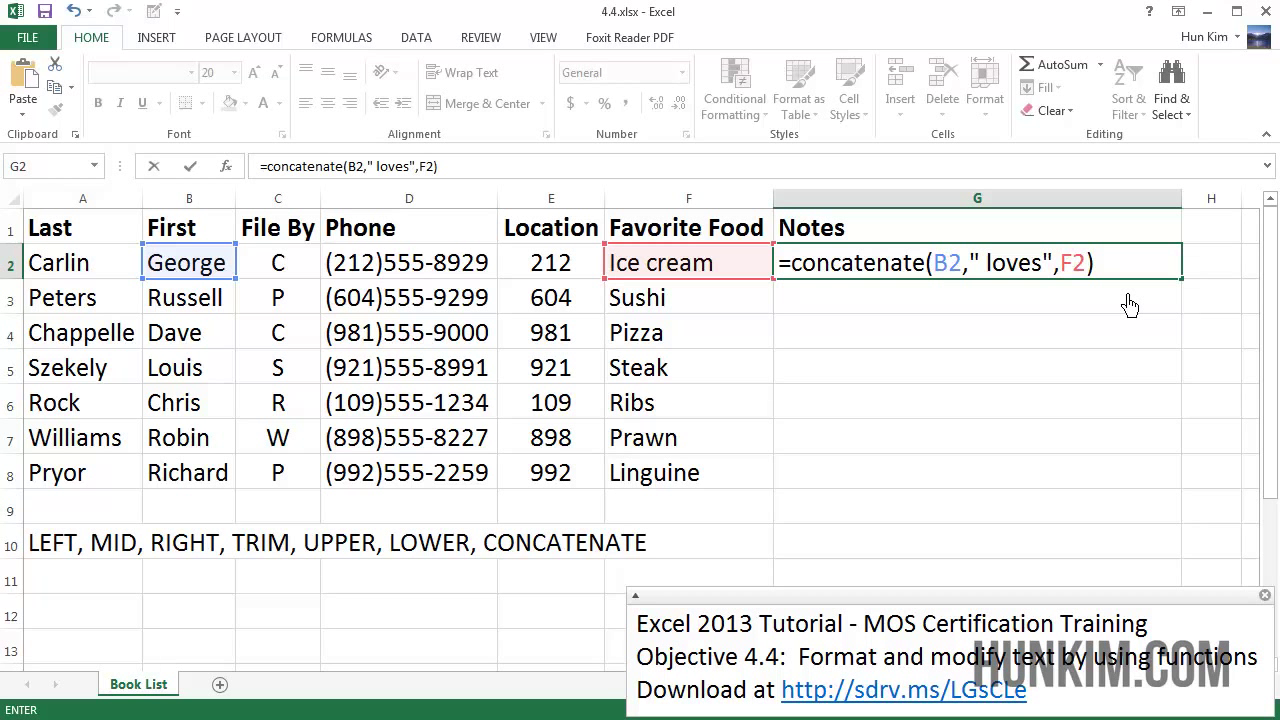
pyautogui.press('Return')
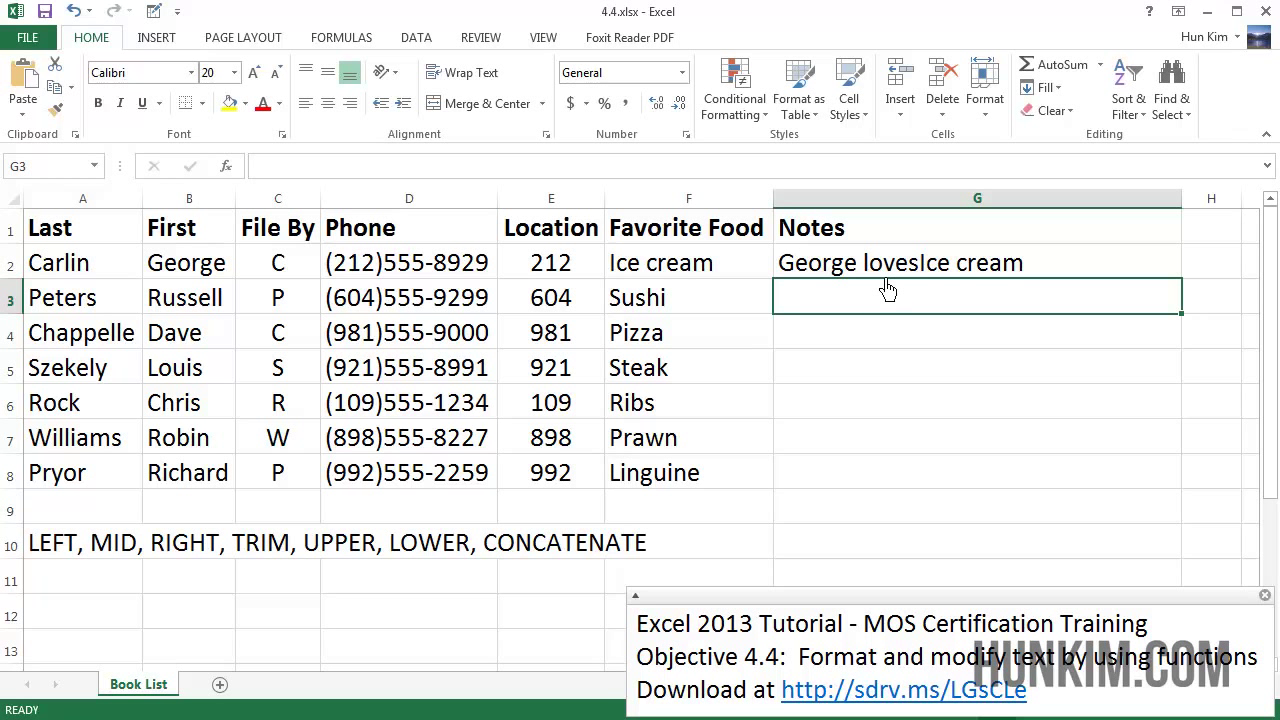
# Add a space after 'loves' in G2's CONCATENATE formula so it reads 'George loves Ice cream'
pyautogui.click(951, 272)
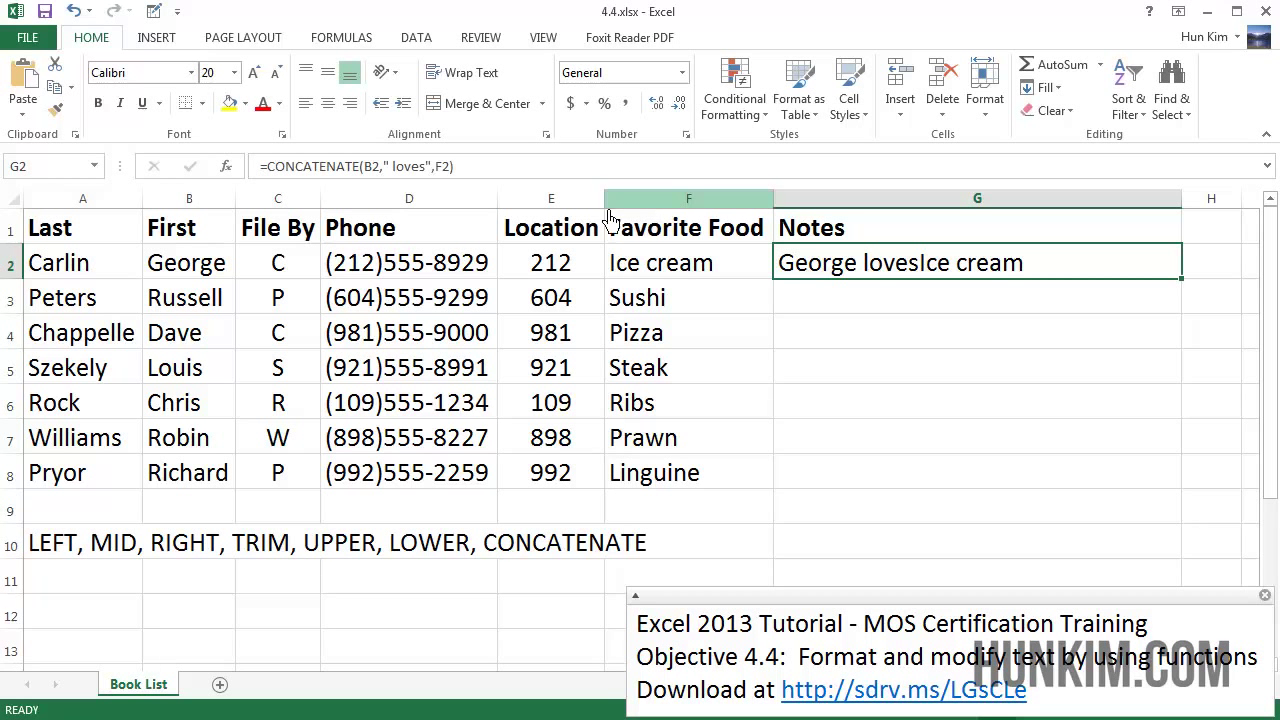
pyautogui.click(424, 168)
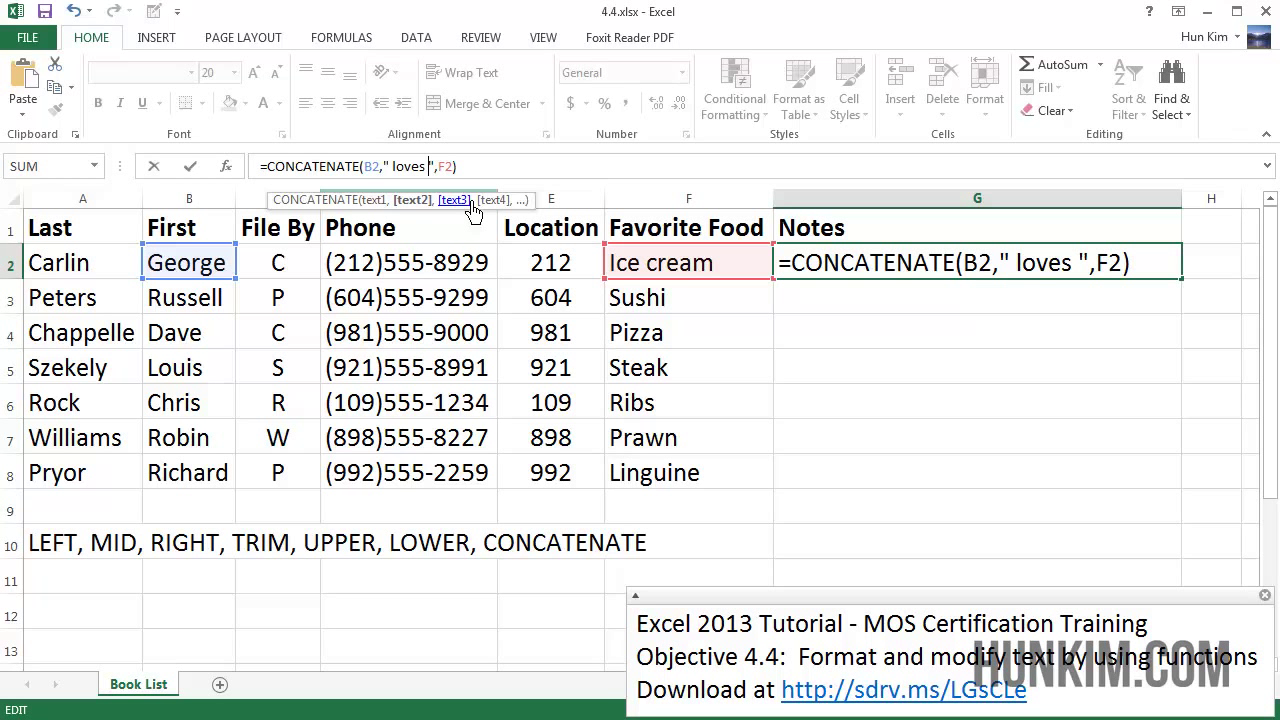
pyautogui.press('Return')
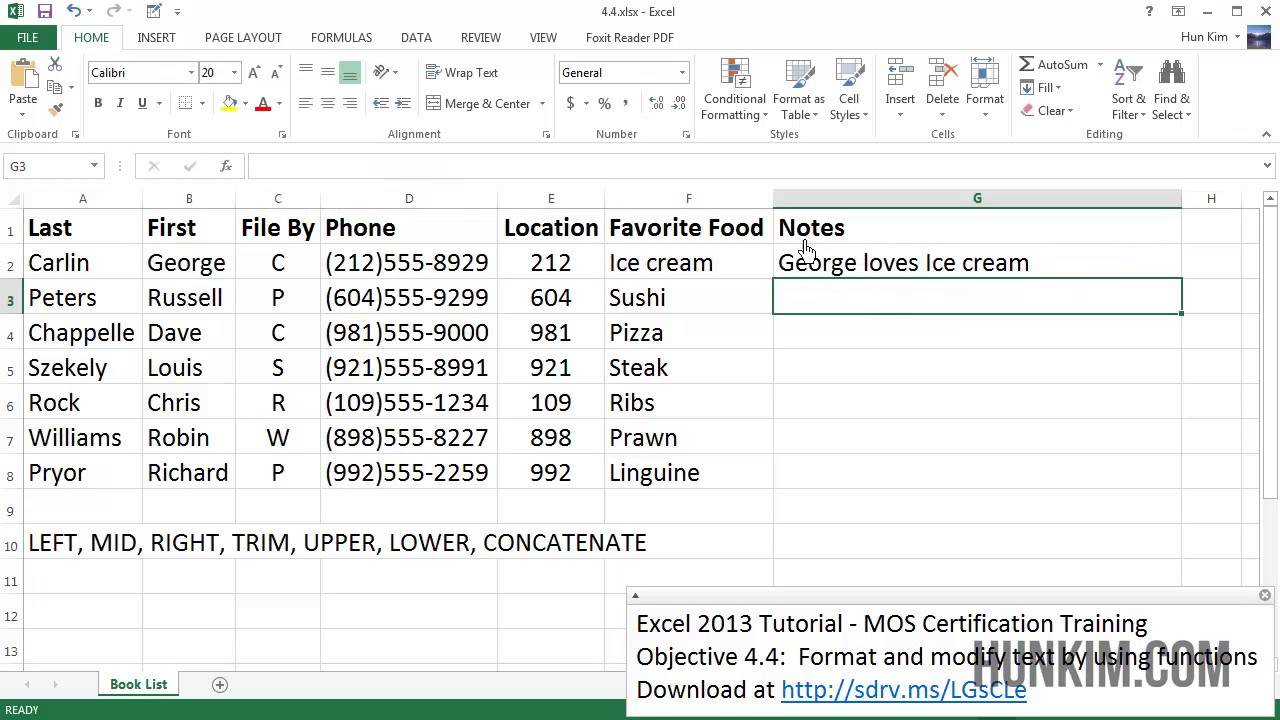
pyautogui.click(871, 276)
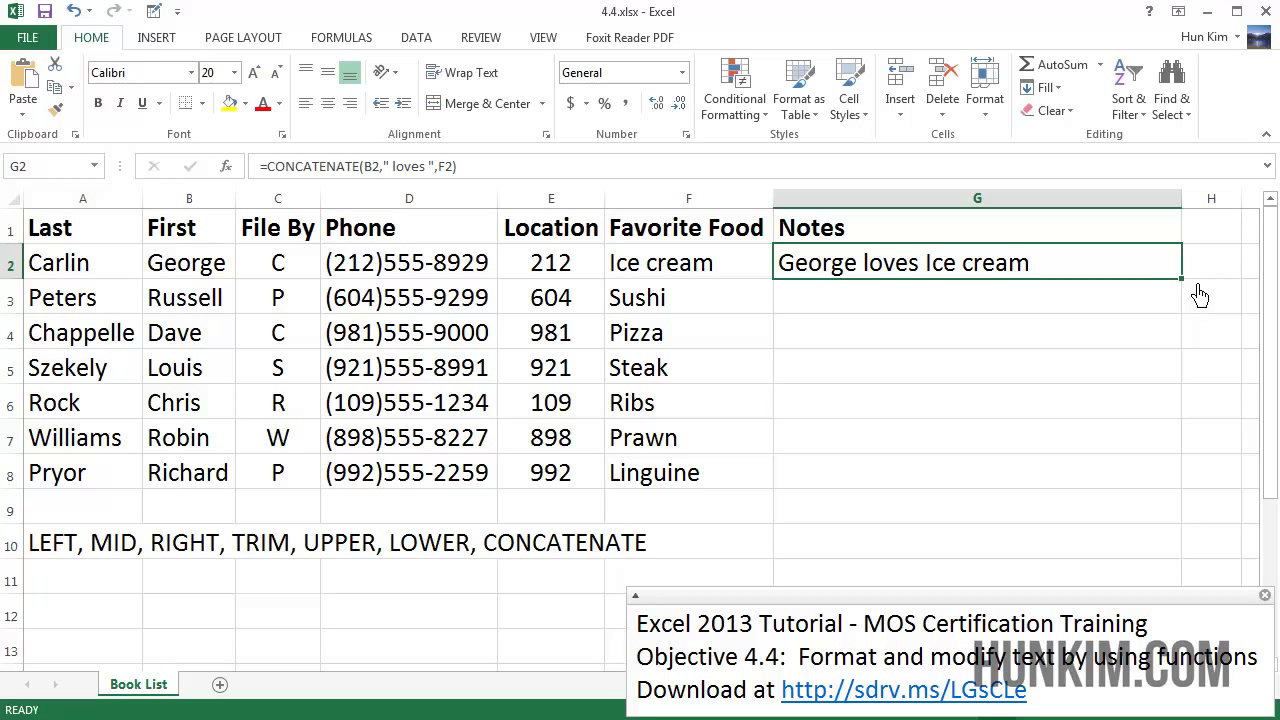
# Fill G2's loves formula down through G8
pyautogui.moveTo(1181, 279); pyautogui.dragTo(1186, 488)
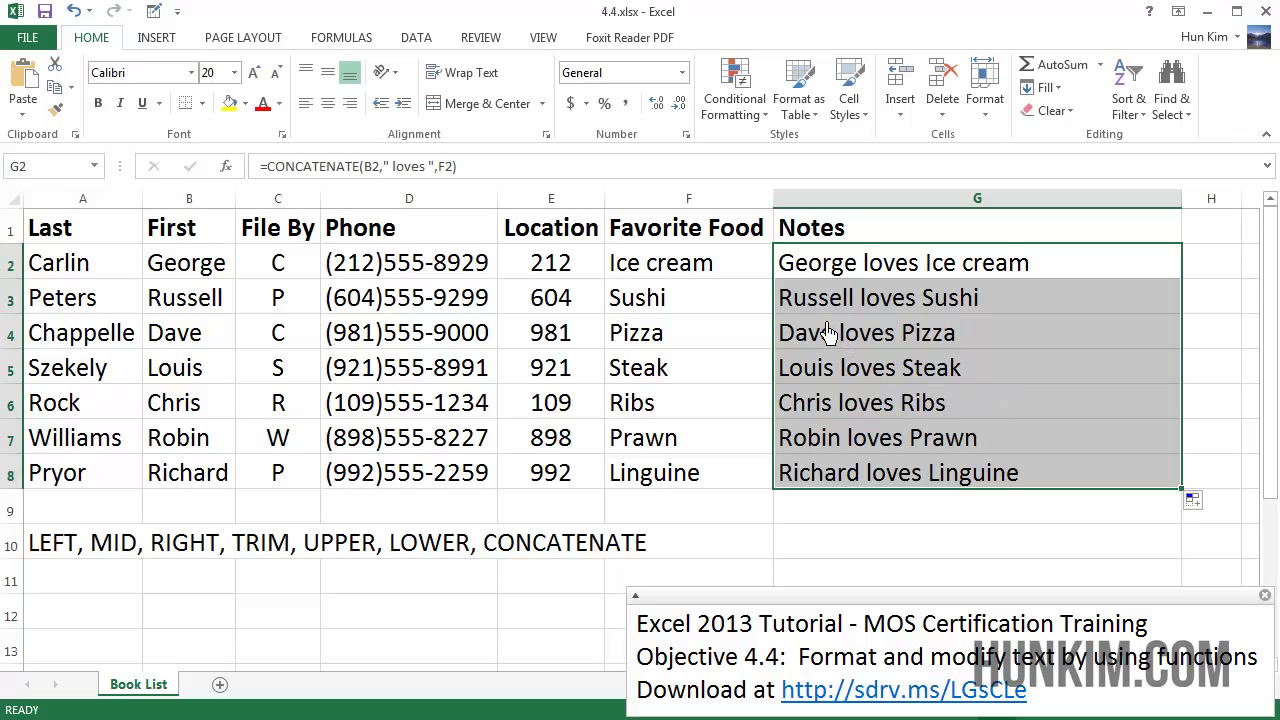
# Clear the Notes entries in G2:G9
pyautogui.moveTo(842, 276); pyautogui.dragTo(922, 507)
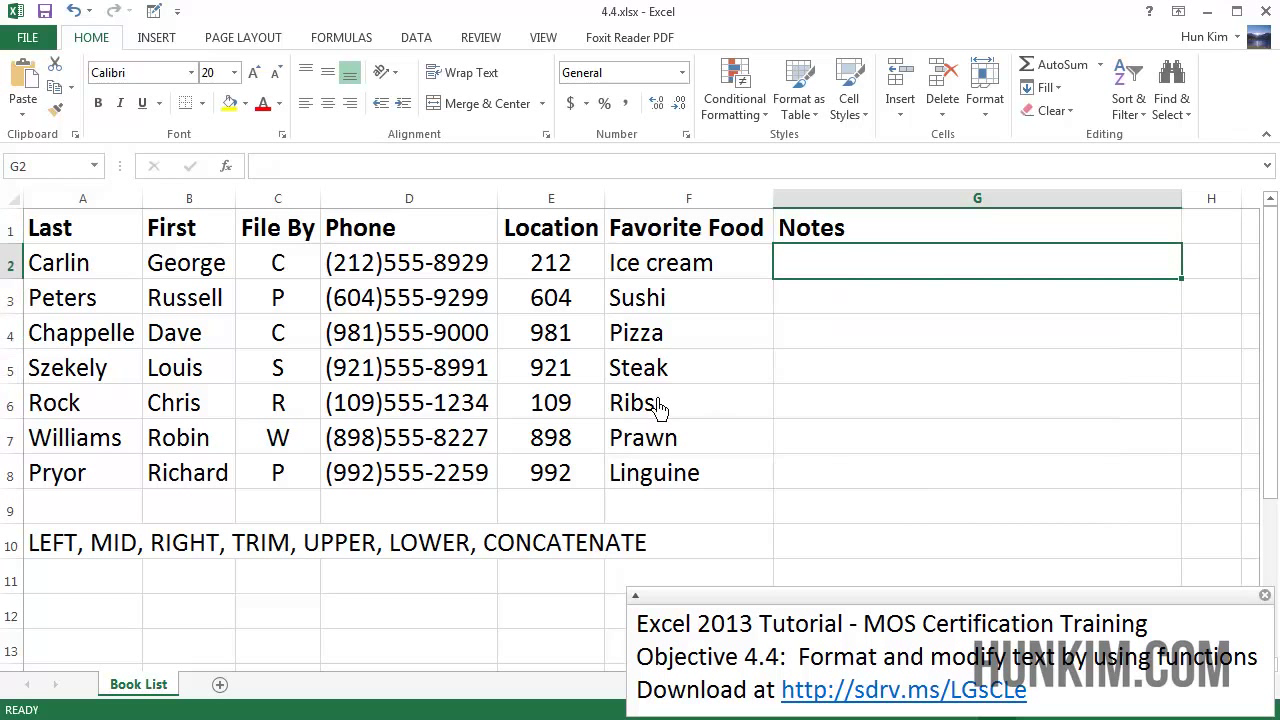
# Enter =B2&" loves "&F2 in G2, with spaces around loves, showing 'George loves Ice cream'
pyautogui.write('=')
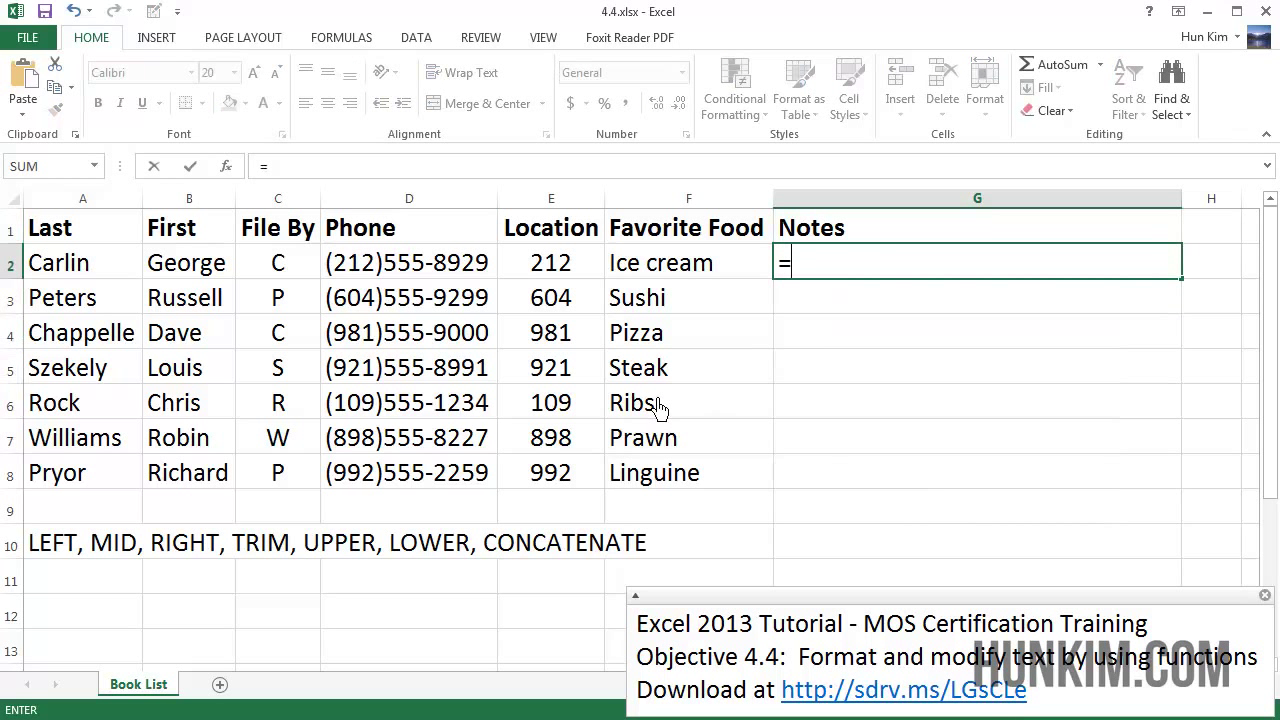
pyautogui.click(190, 278)
pyautogui.write('&')
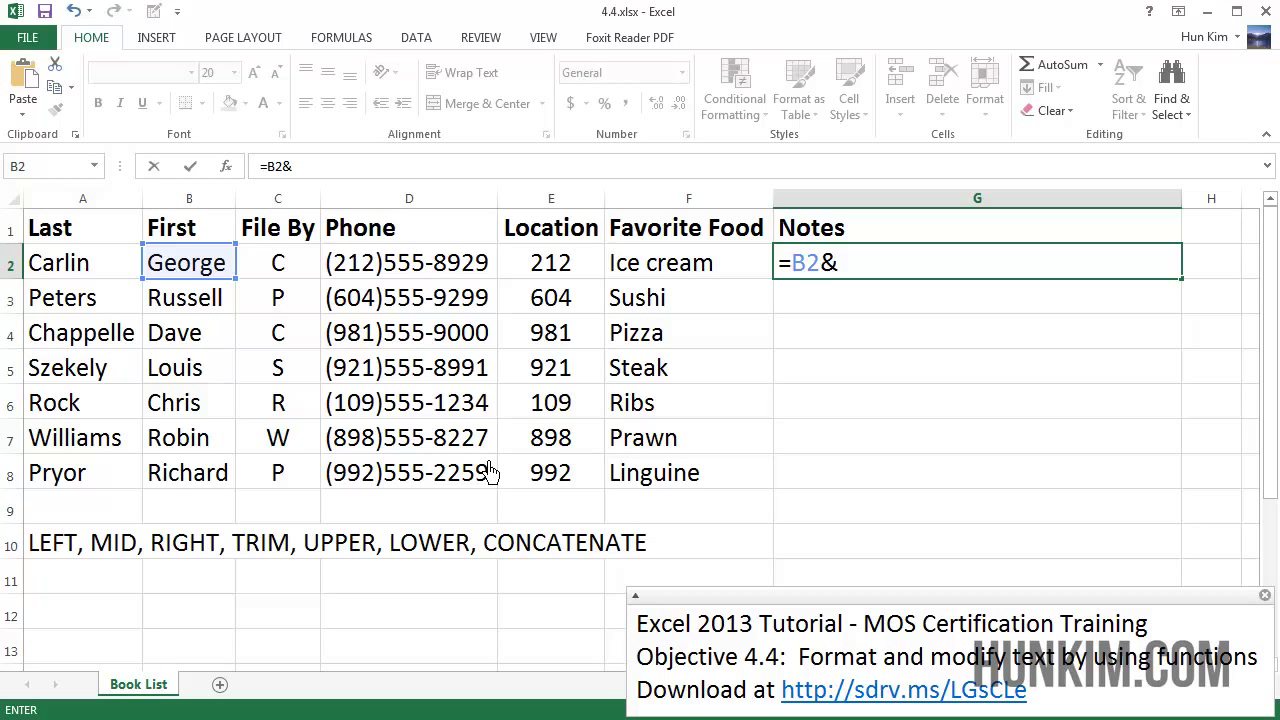
pyautogui.write('"loves')
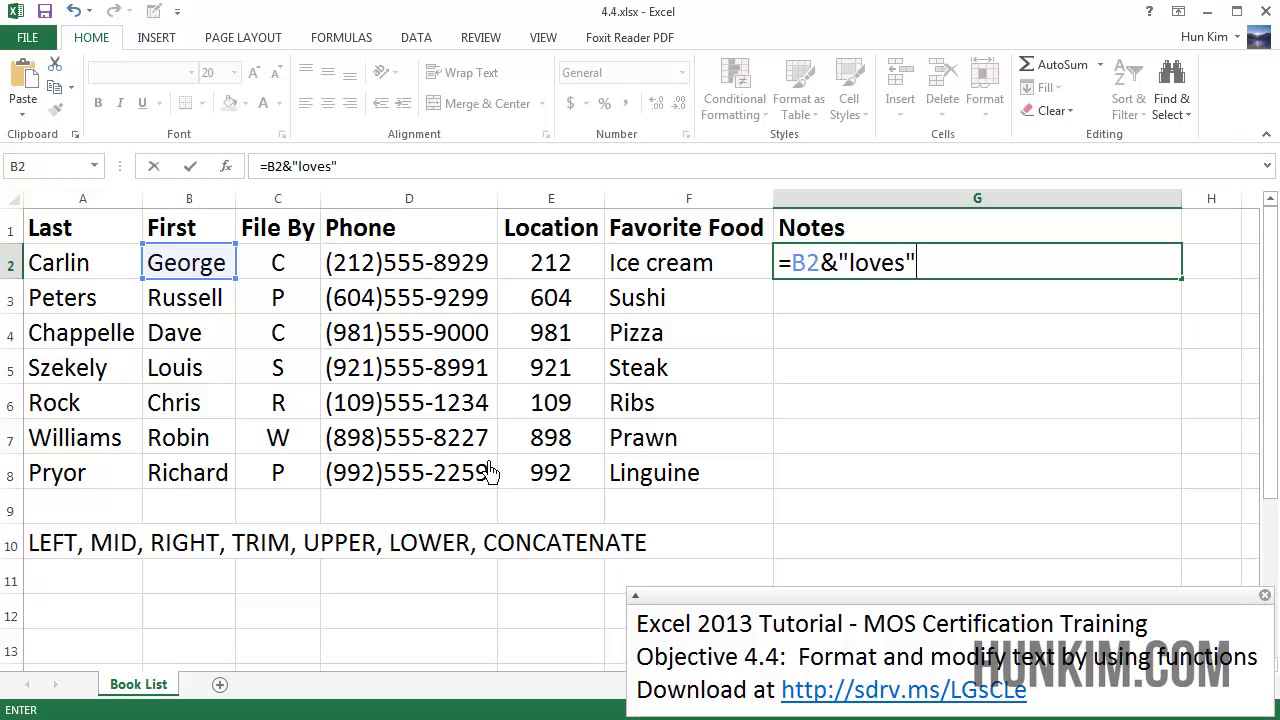
pyautogui.write('"&')
pyautogui.click(698, 283)
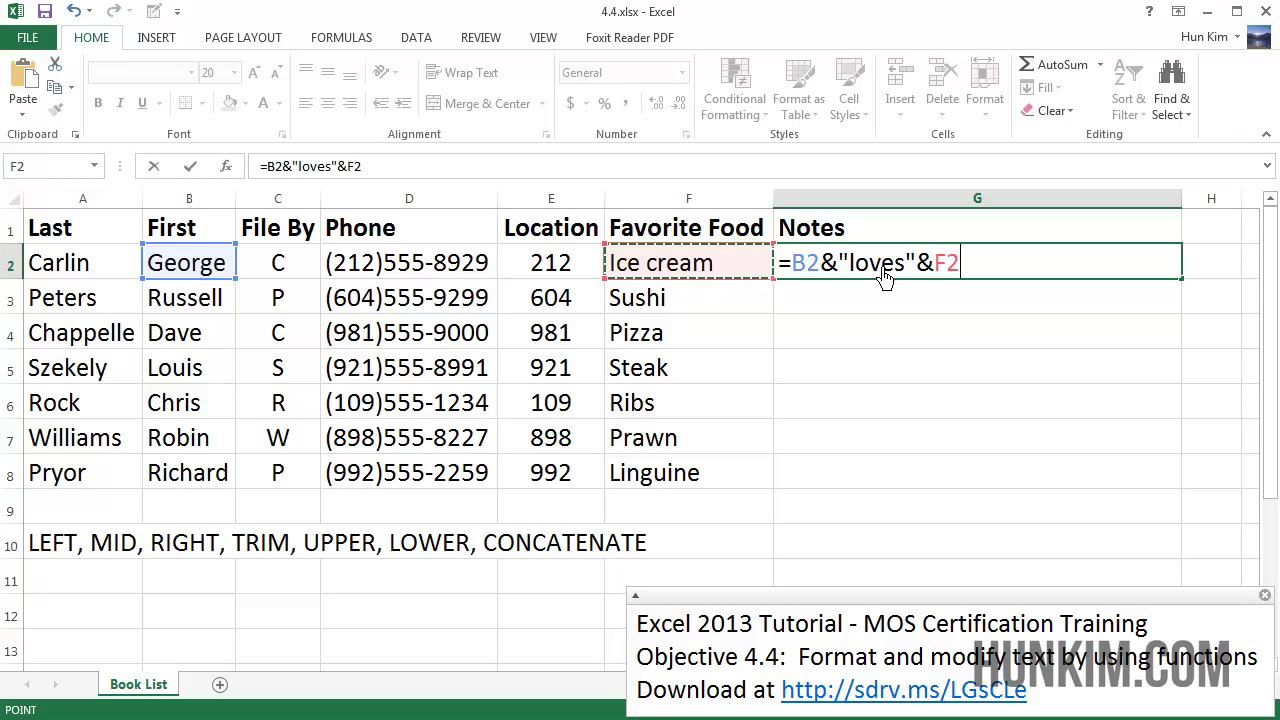
pyautogui.press('Return')
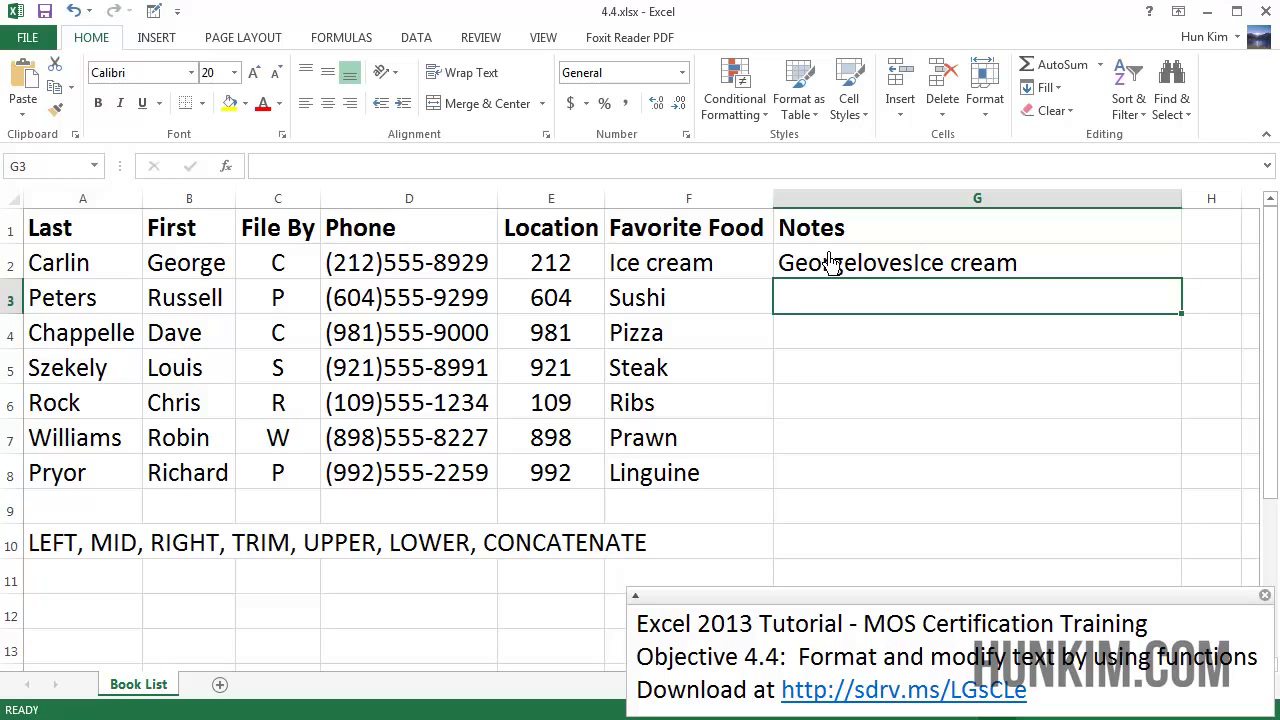
pyautogui.click(890, 270)
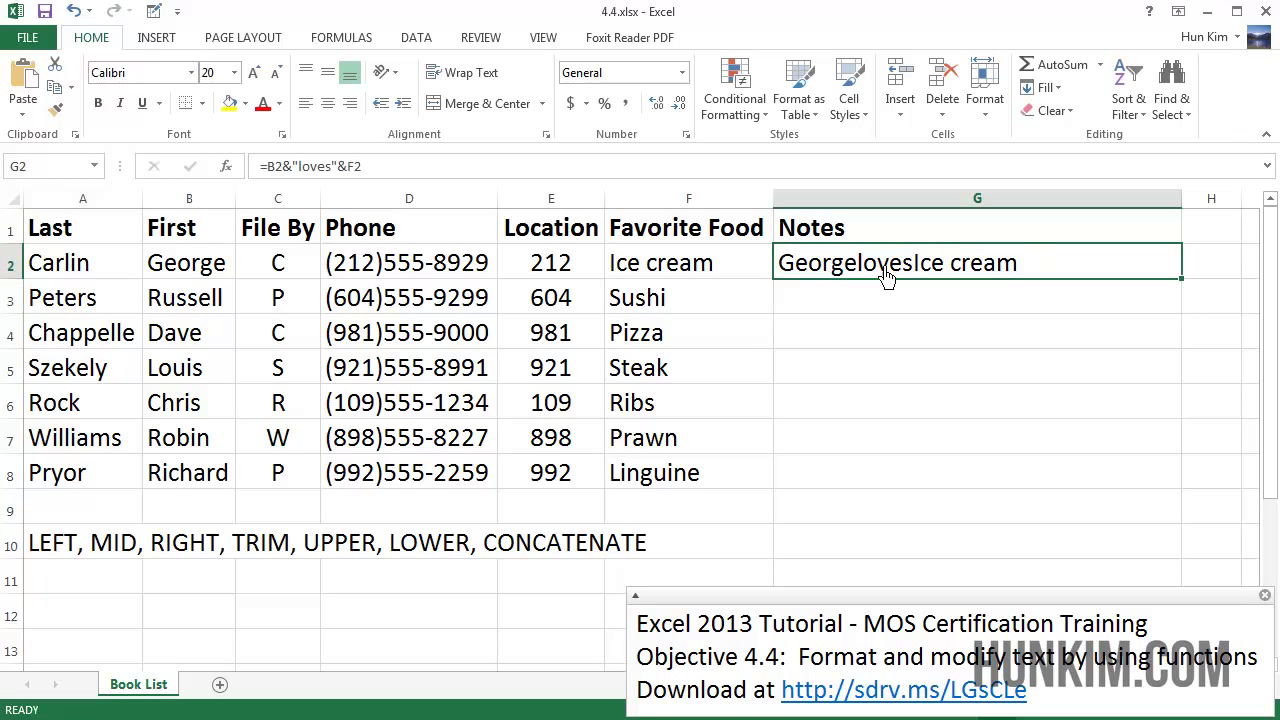
pyautogui.click(301, 168)
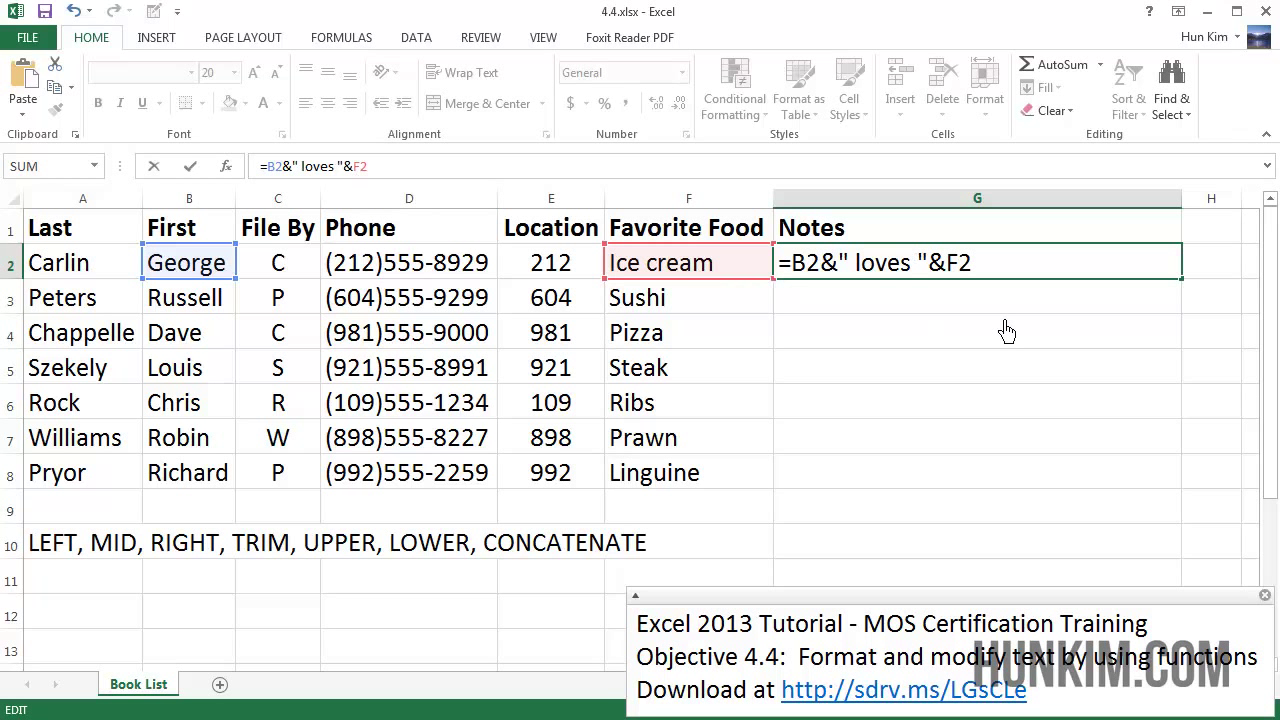
pyautogui.press('Return')
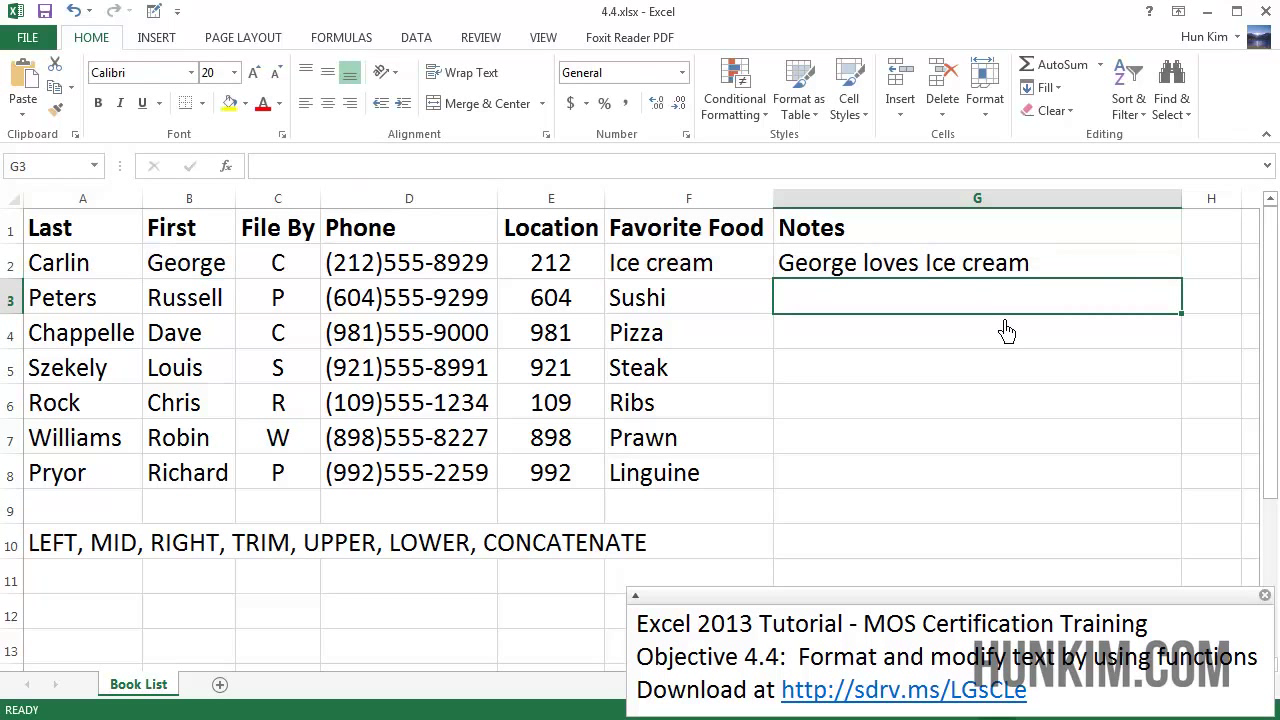
pyautogui.click(836, 277)
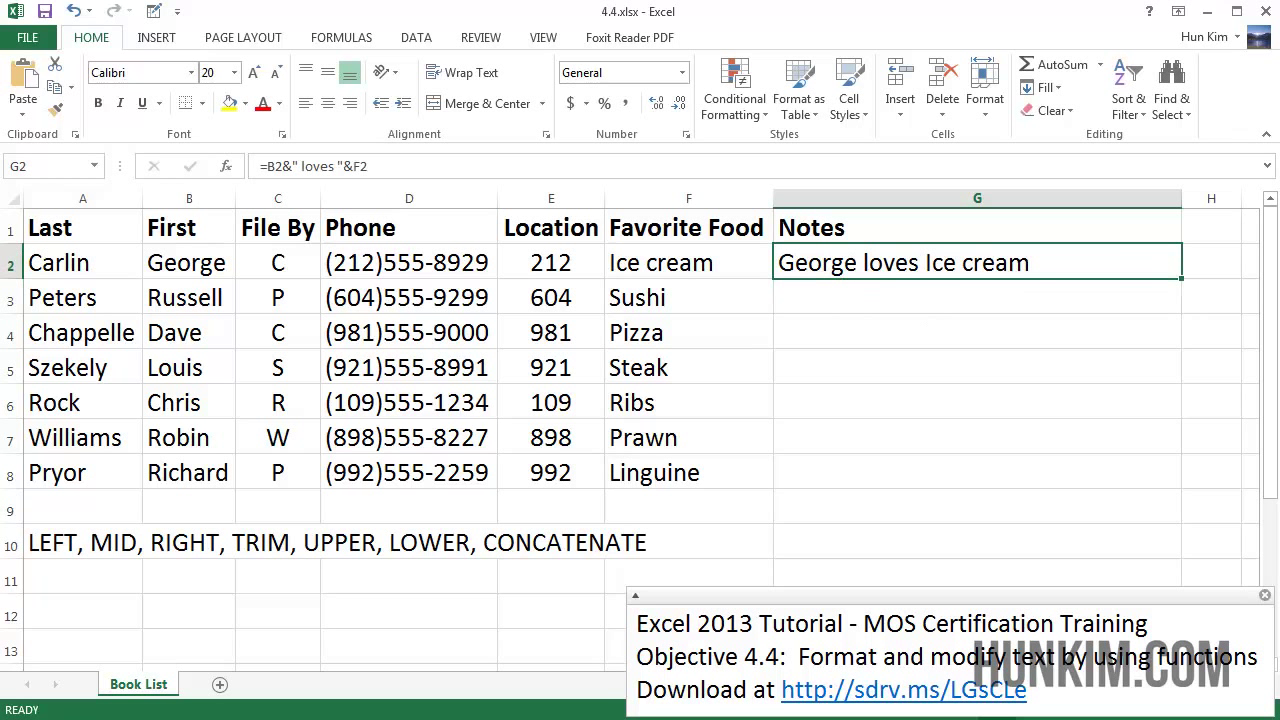
# Fill the ampersand note down to G8 and append & to the function list in A10
pyautogui.moveTo(1183, 506); pyautogui.dragTo(1184, 496)
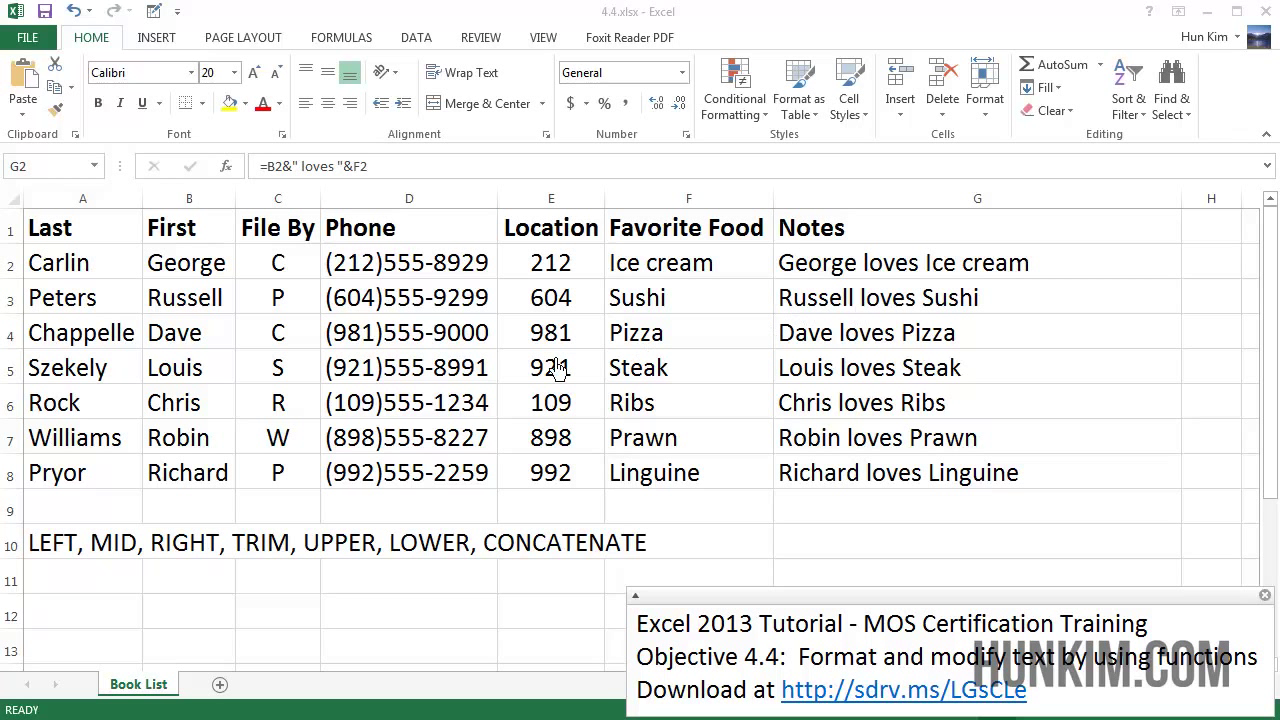
pyautogui.click(563, 553)
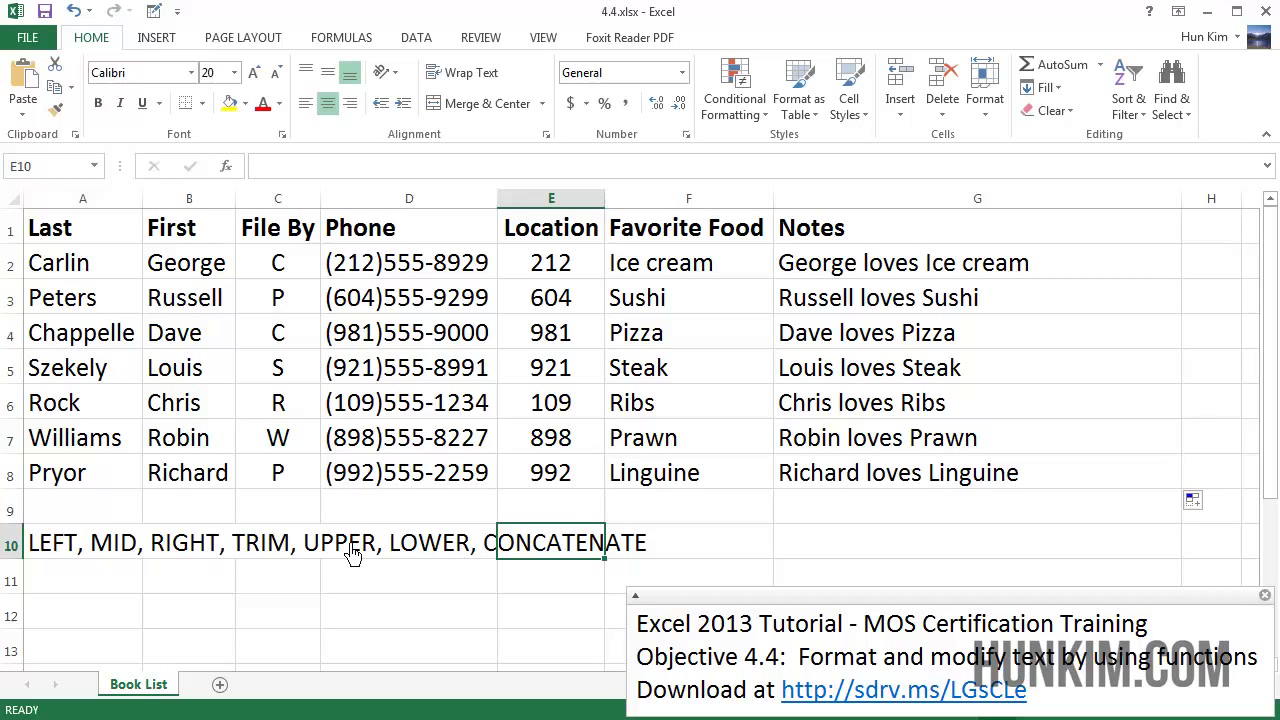
pyautogui.click(64, 553)
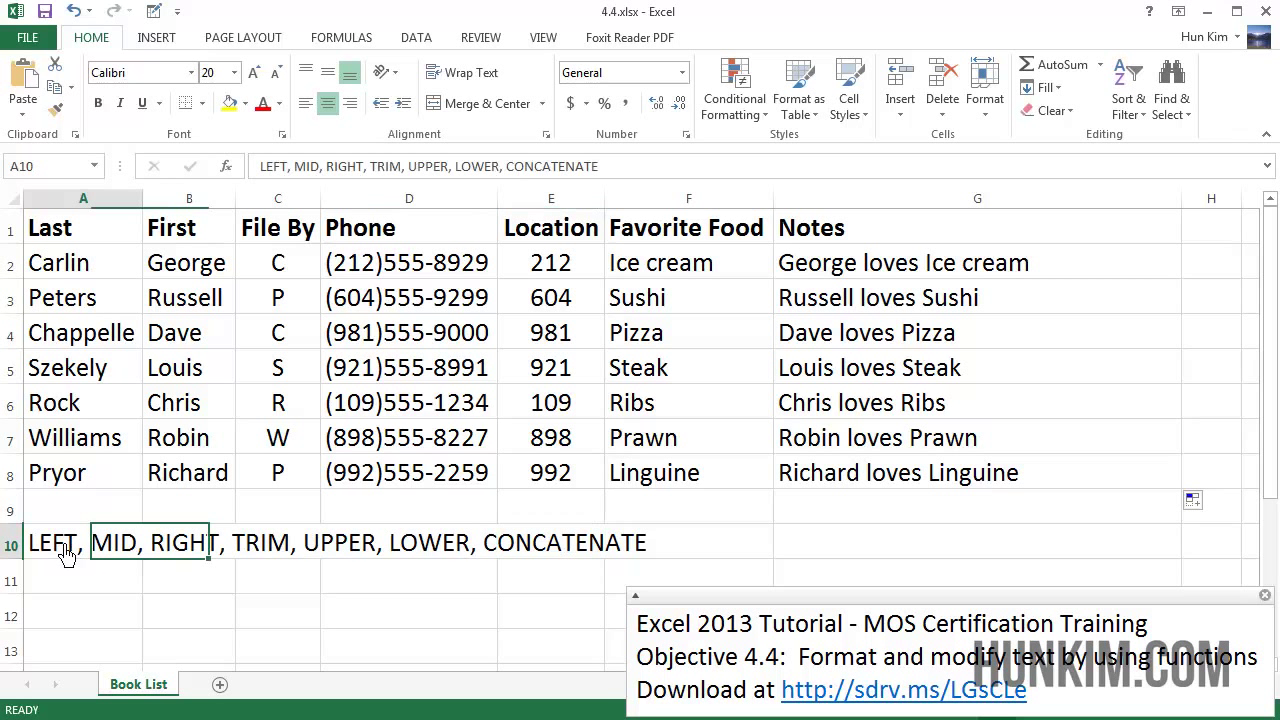
pyautogui.click(697, 166)
pyautogui.write('&')
pyautogui.press('Return')
pyautogui.press('Up')
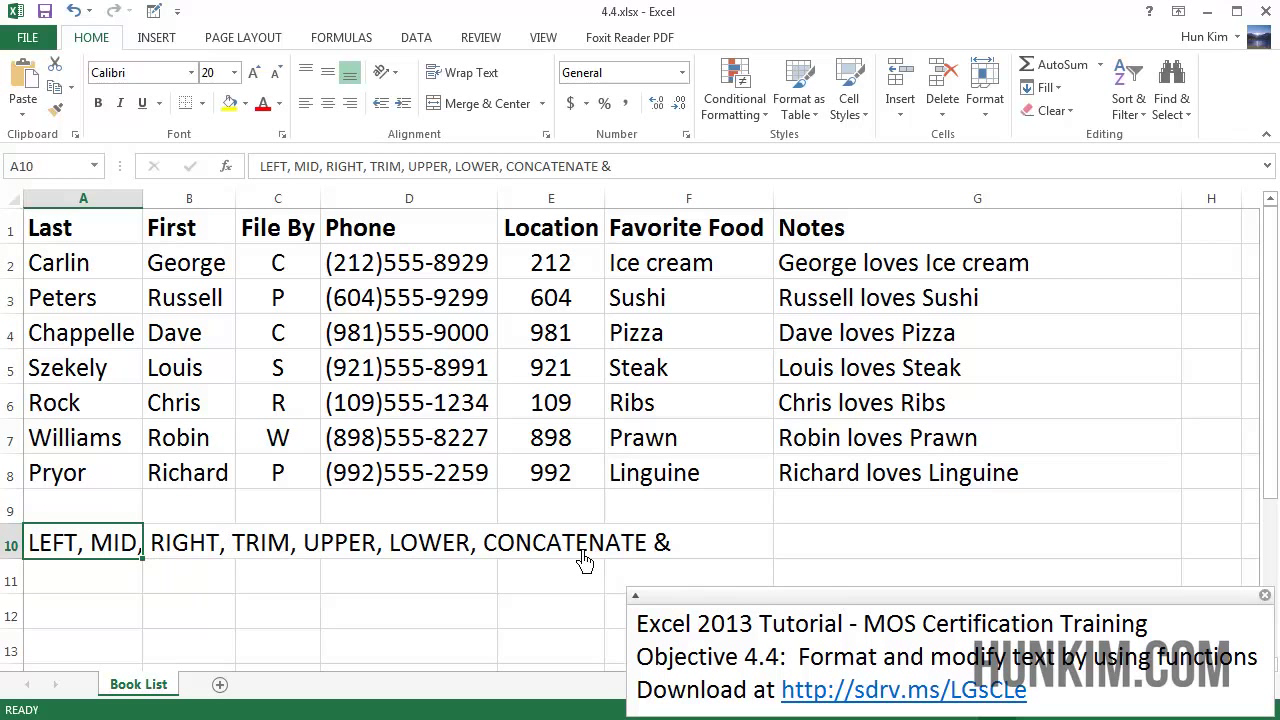
pyautogui.click(814, 512)
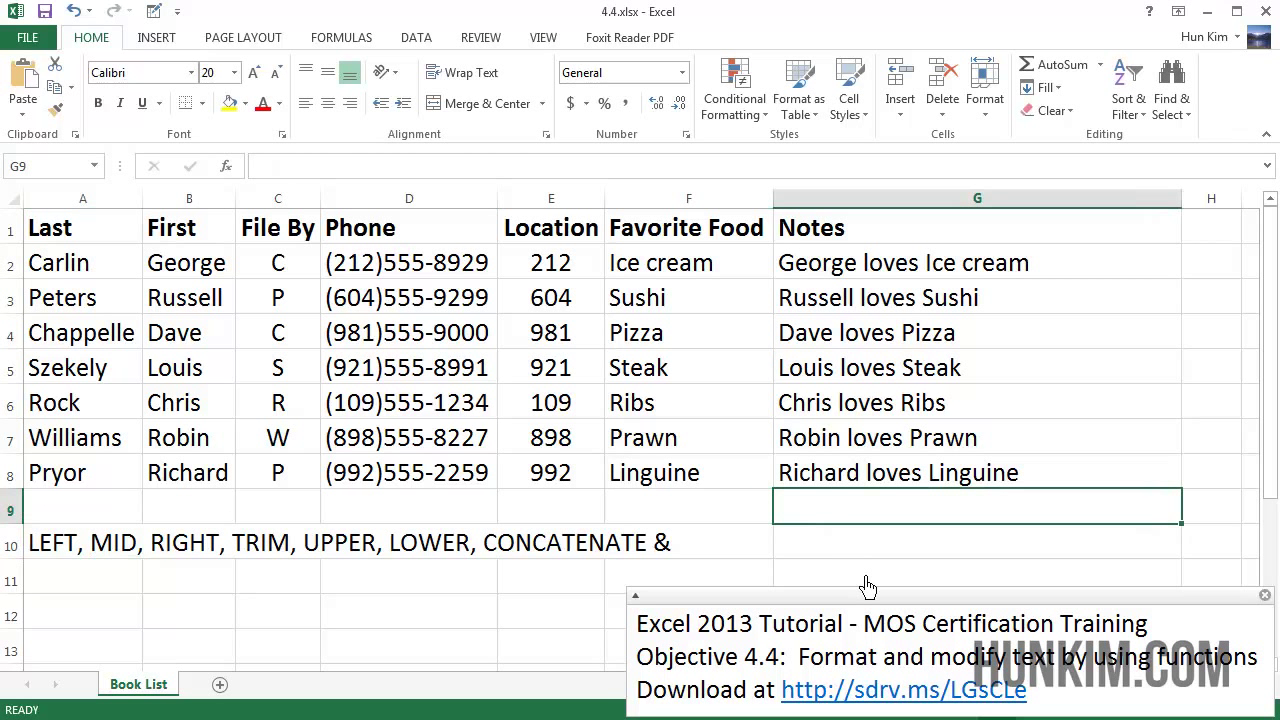
pyautogui.write('=upper(')
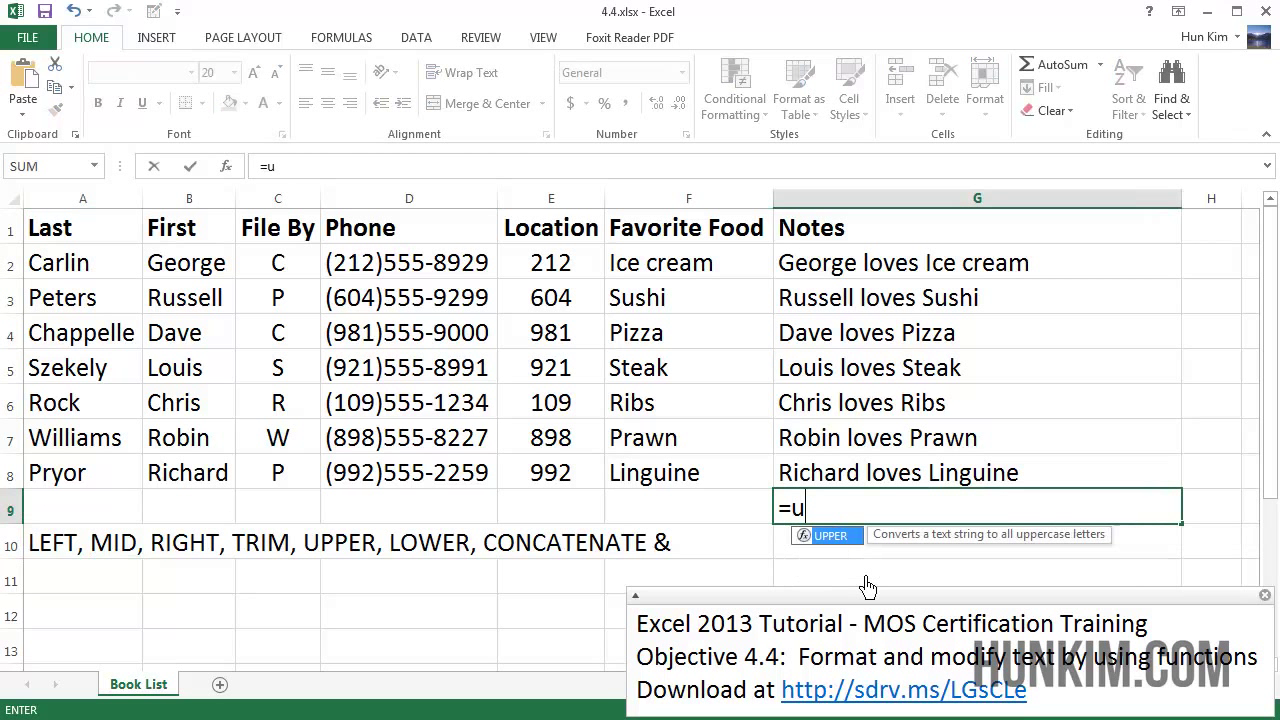
pyautogui.click(850, 476)
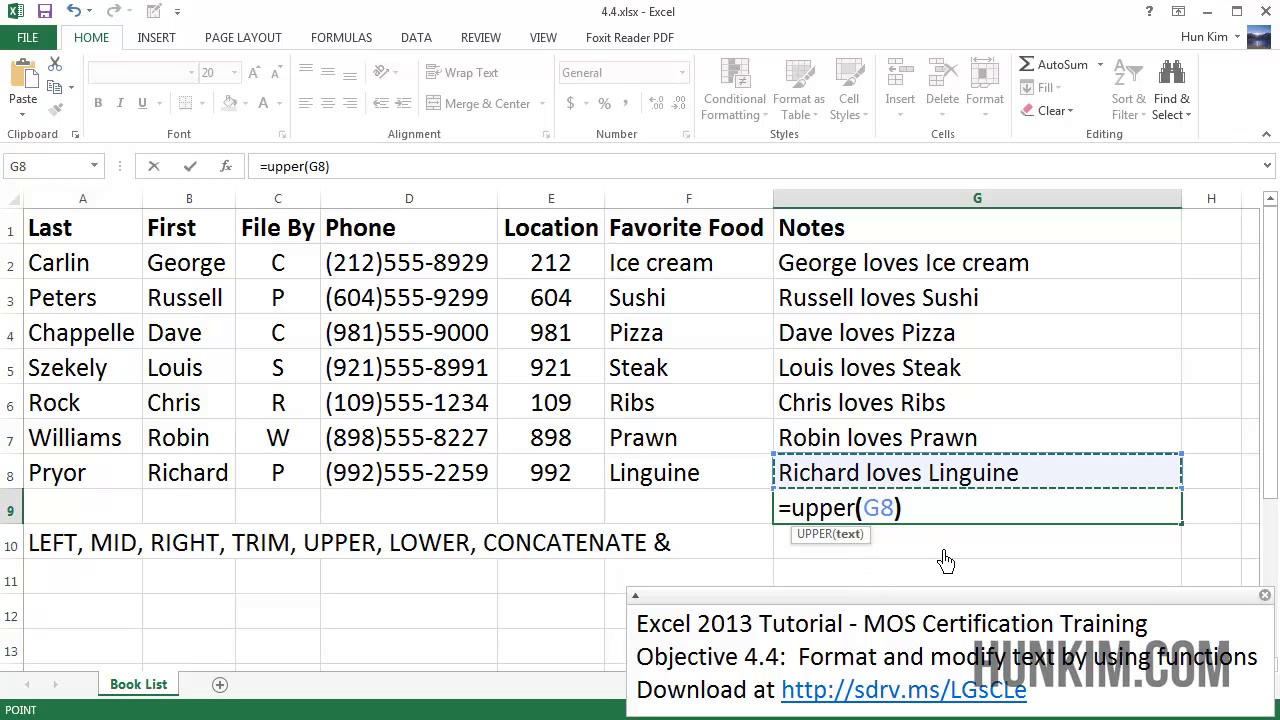
pyautogui.write(')')
pyautogui.press('Return')
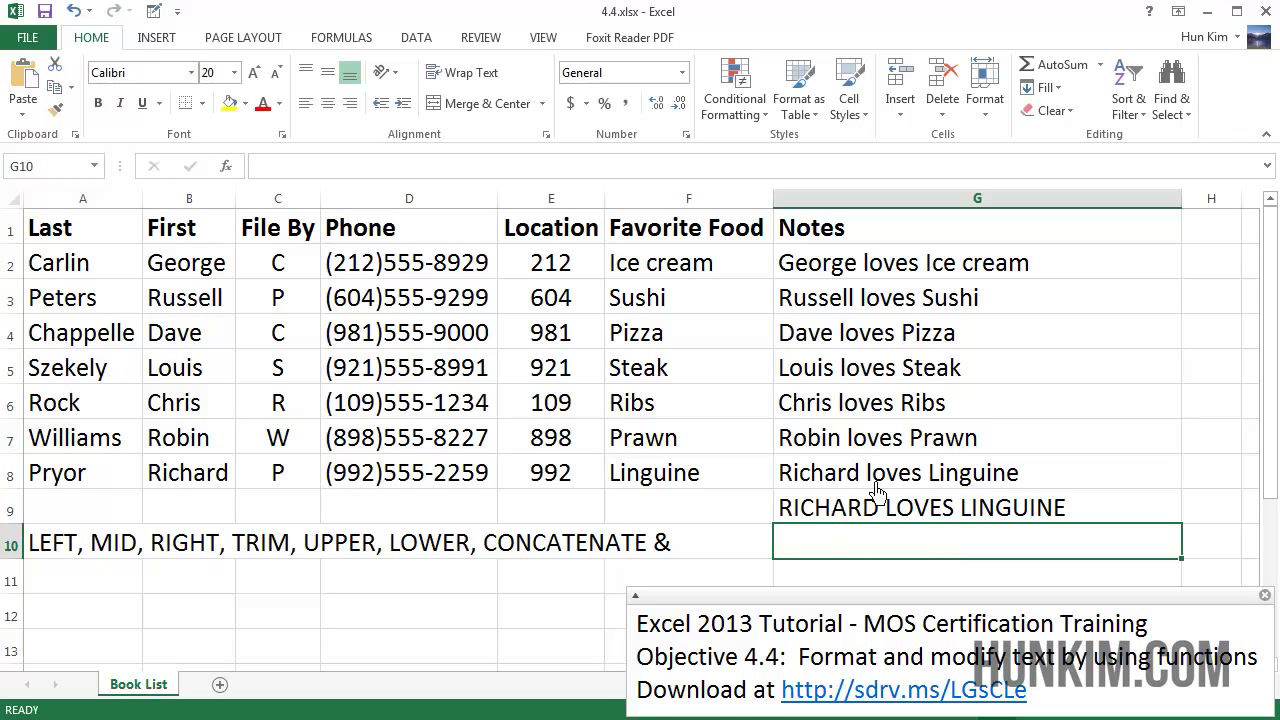
pyautogui.click(830, 520)
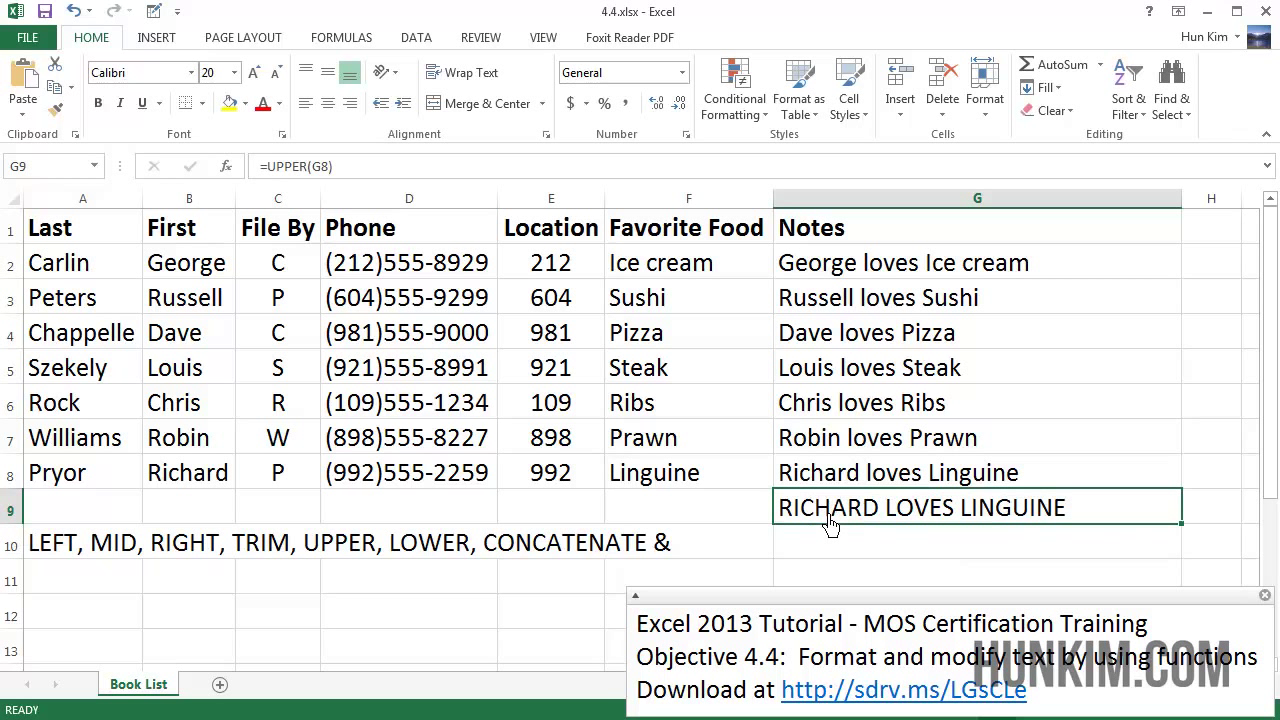
pyautogui.press('Delete')
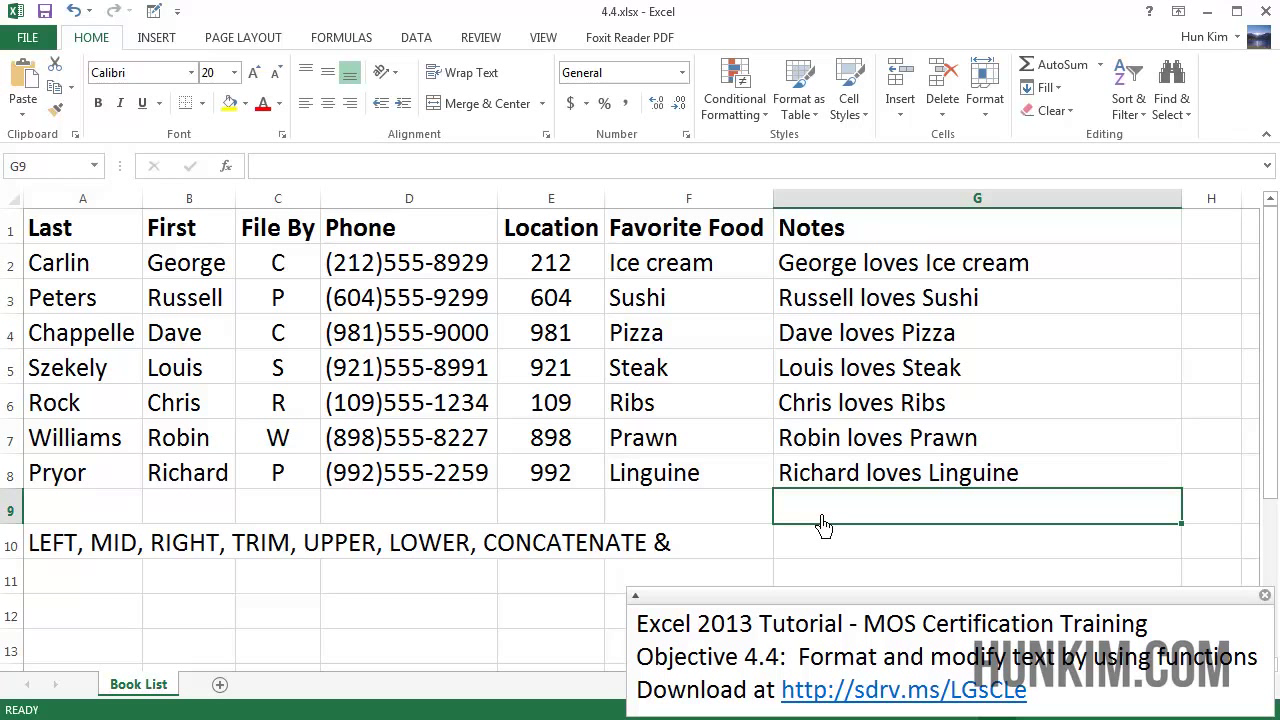
pyautogui.write('=lower(')
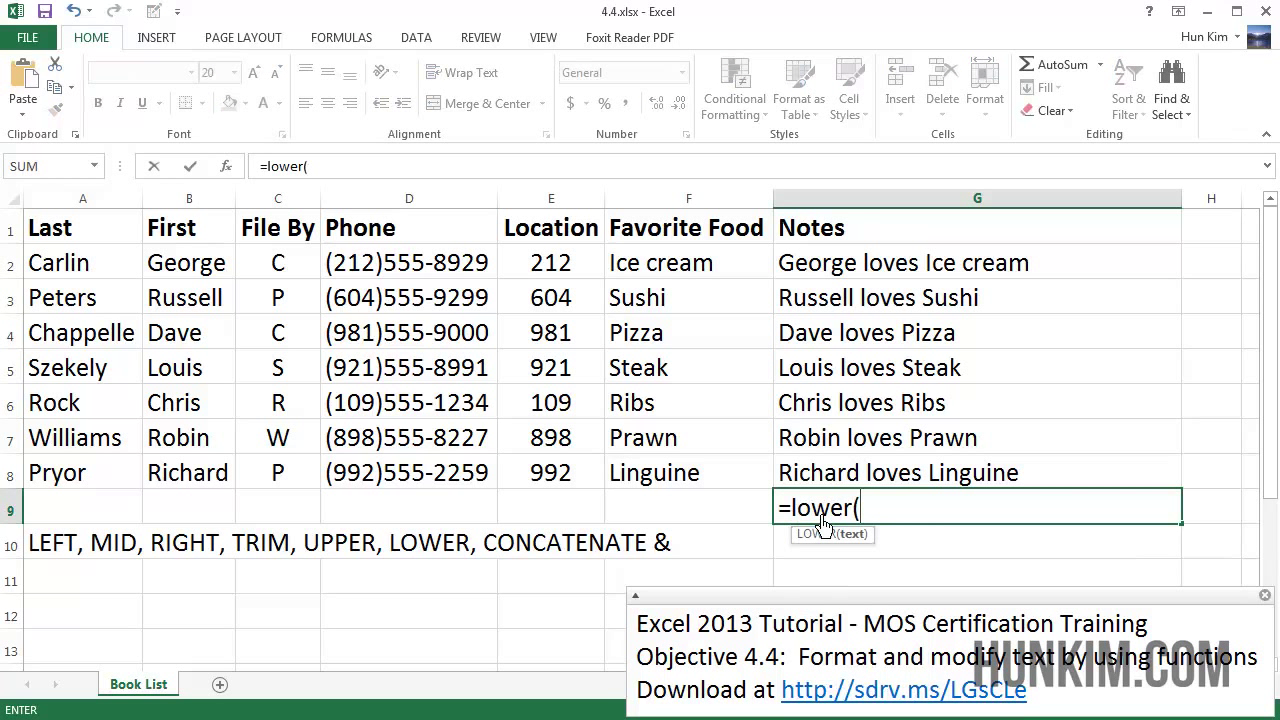
pyautogui.click(918, 485)
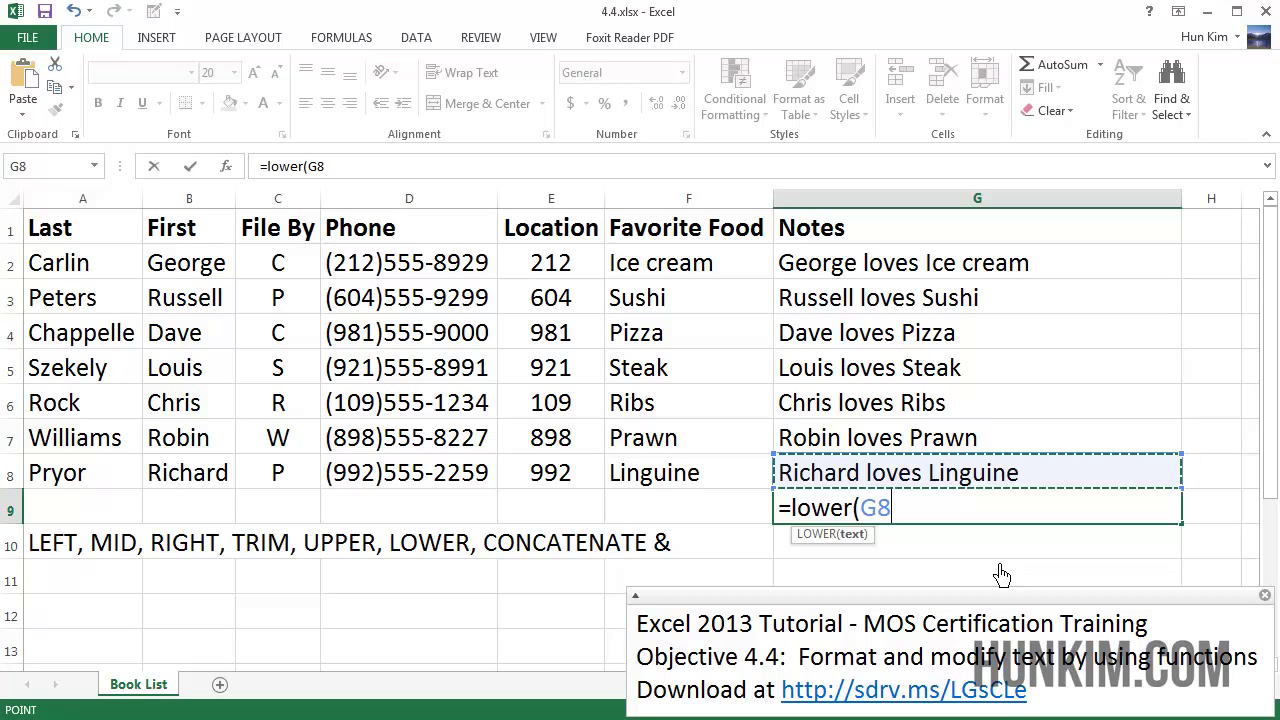
pyautogui.press('Return')
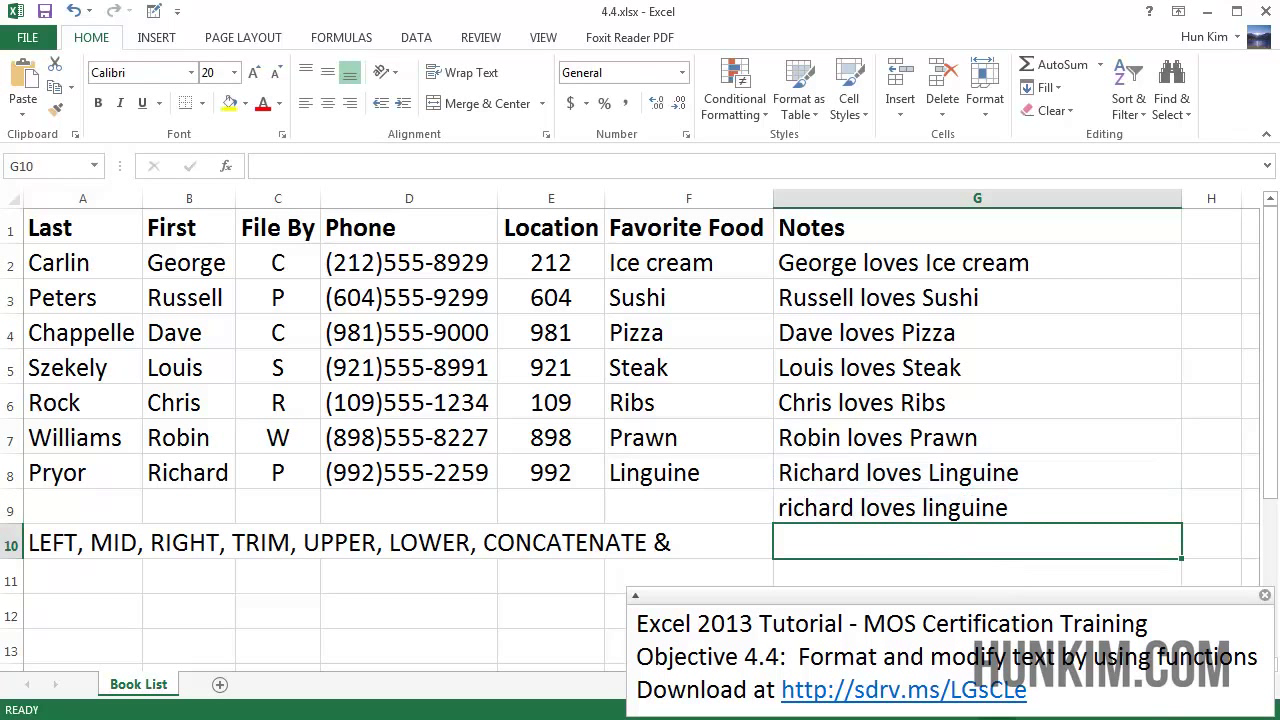
pyautogui.hotkey('ctrl', 'z')
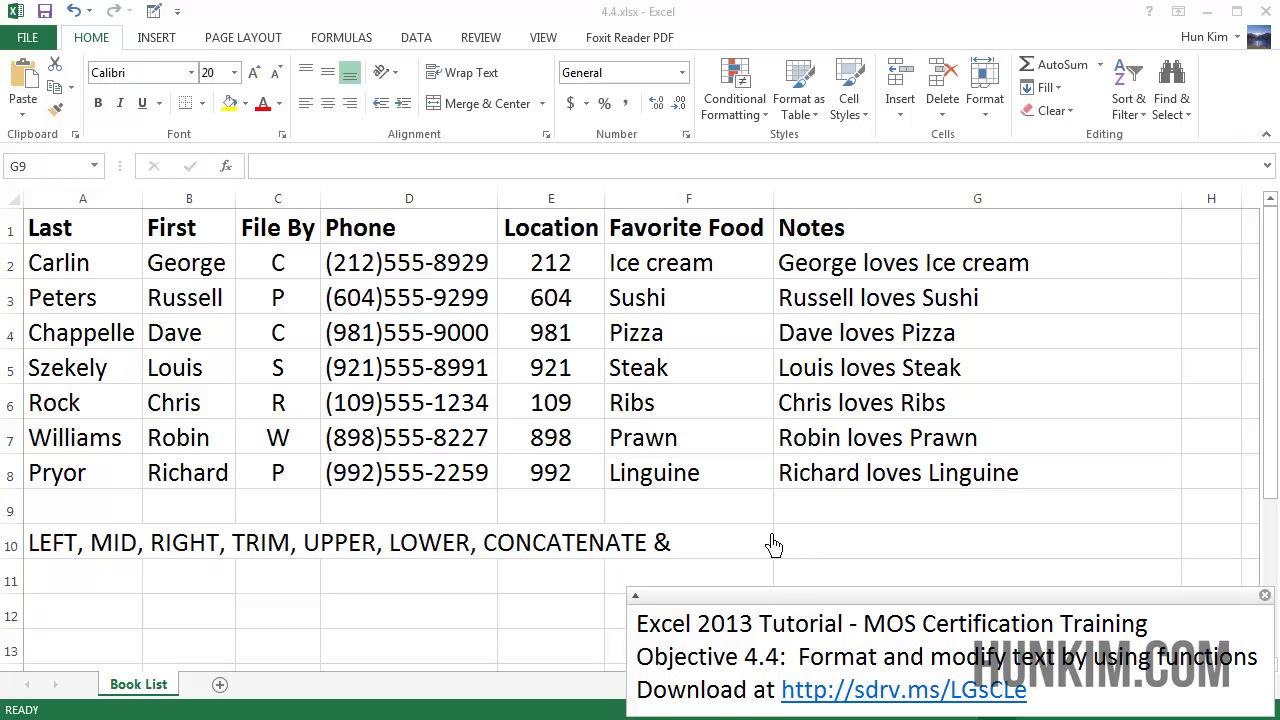
# Enter =TRIM(G8) in G9 so it shows 'Richard loves Linguine'
pyautogui.click(903, 510)
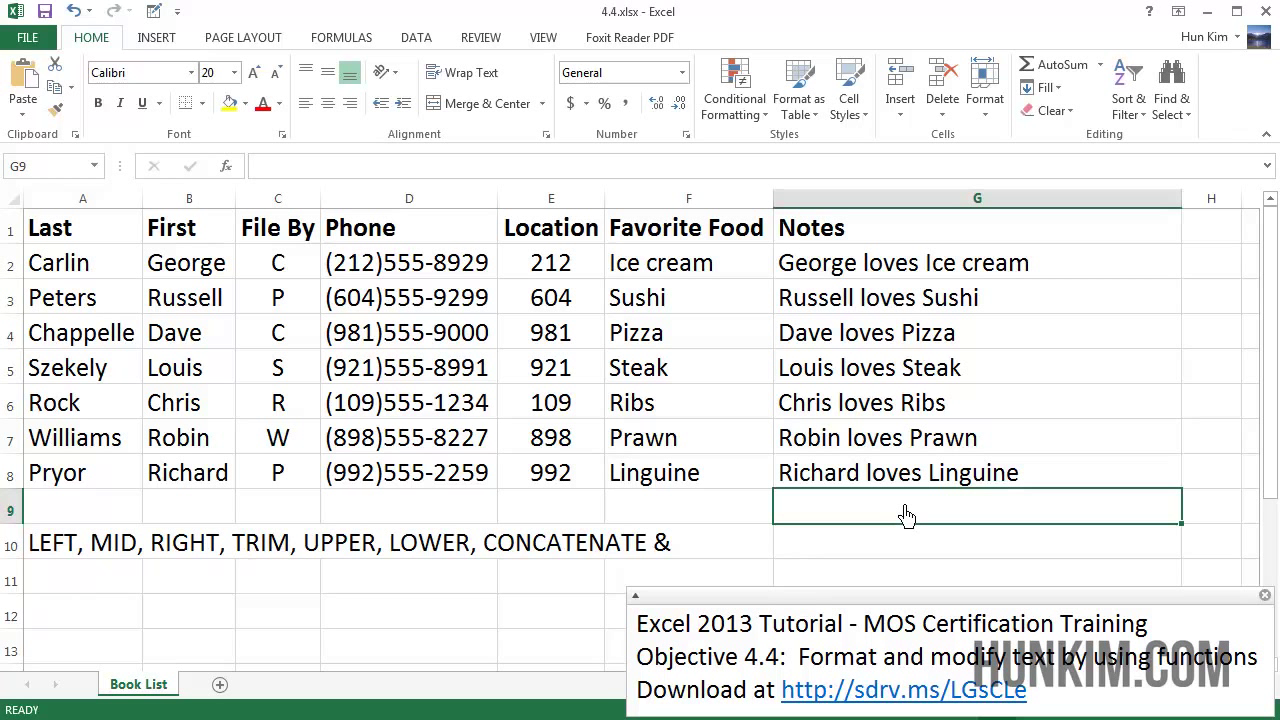
pyautogui.write('=trim')
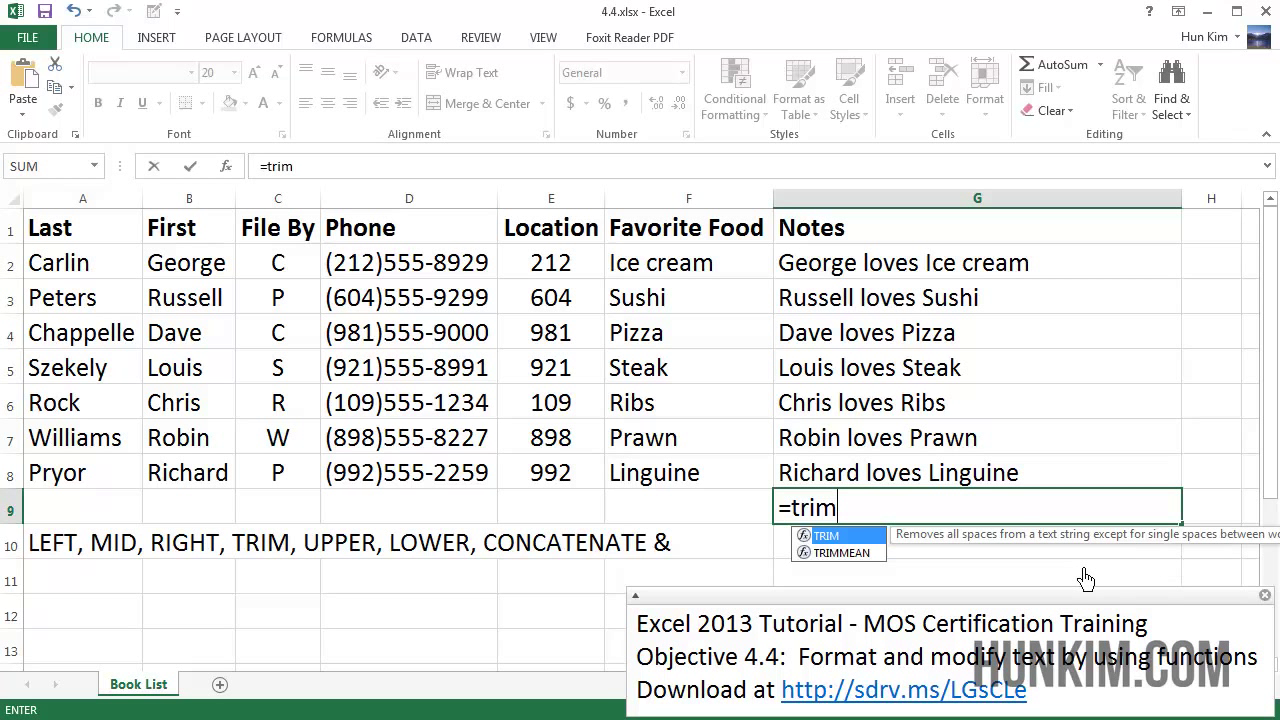
pyautogui.write('(')
pyautogui.click(935, 480)
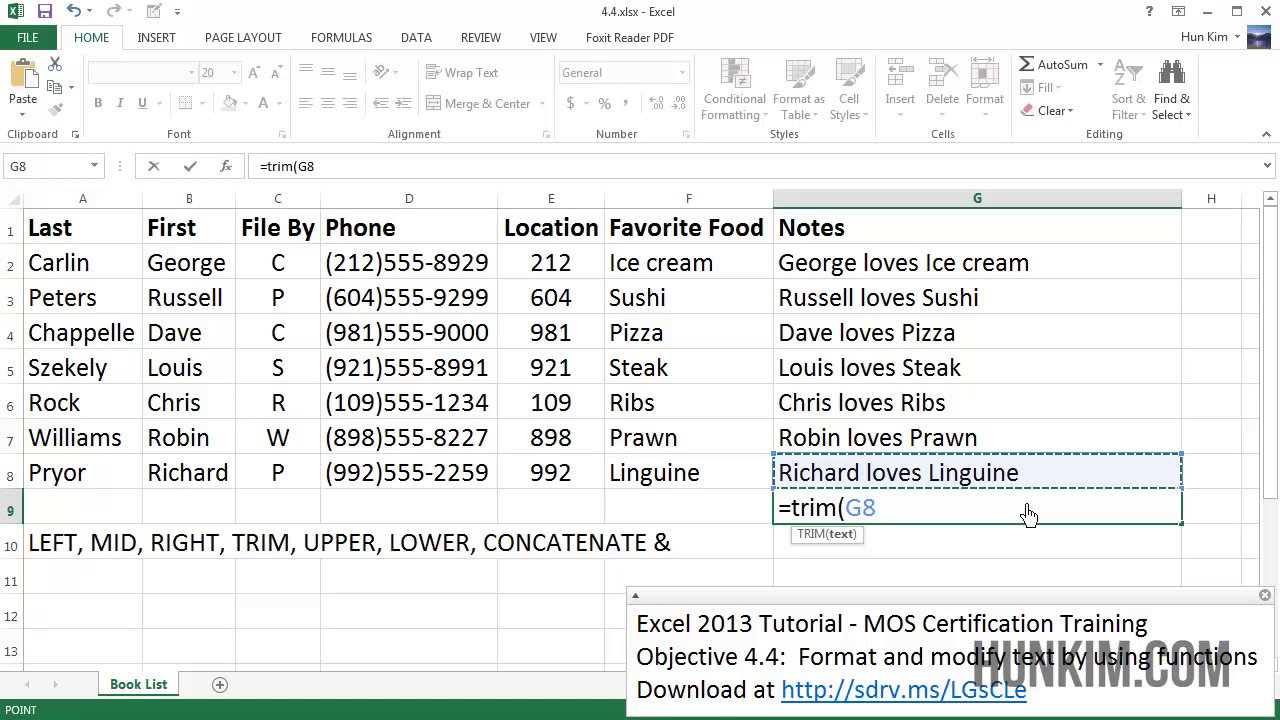
pyautogui.write(')')
pyautogui.press('Return')
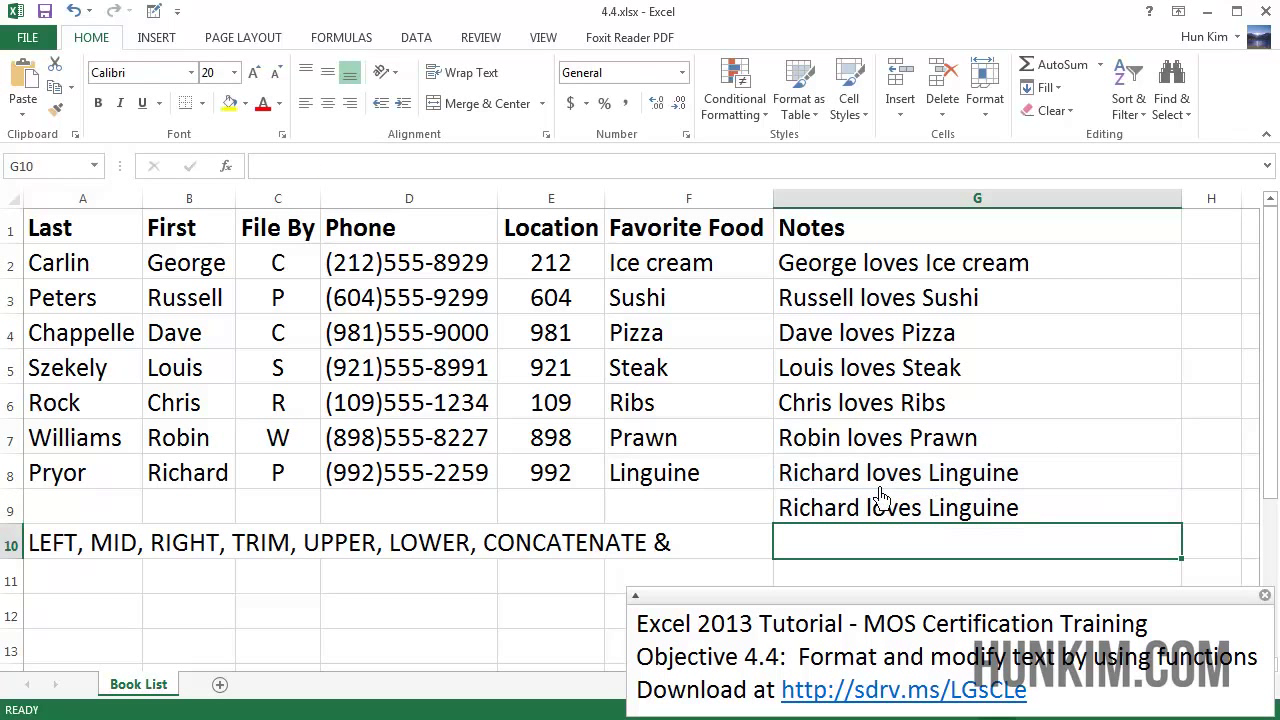
pyautogui.press('Up')
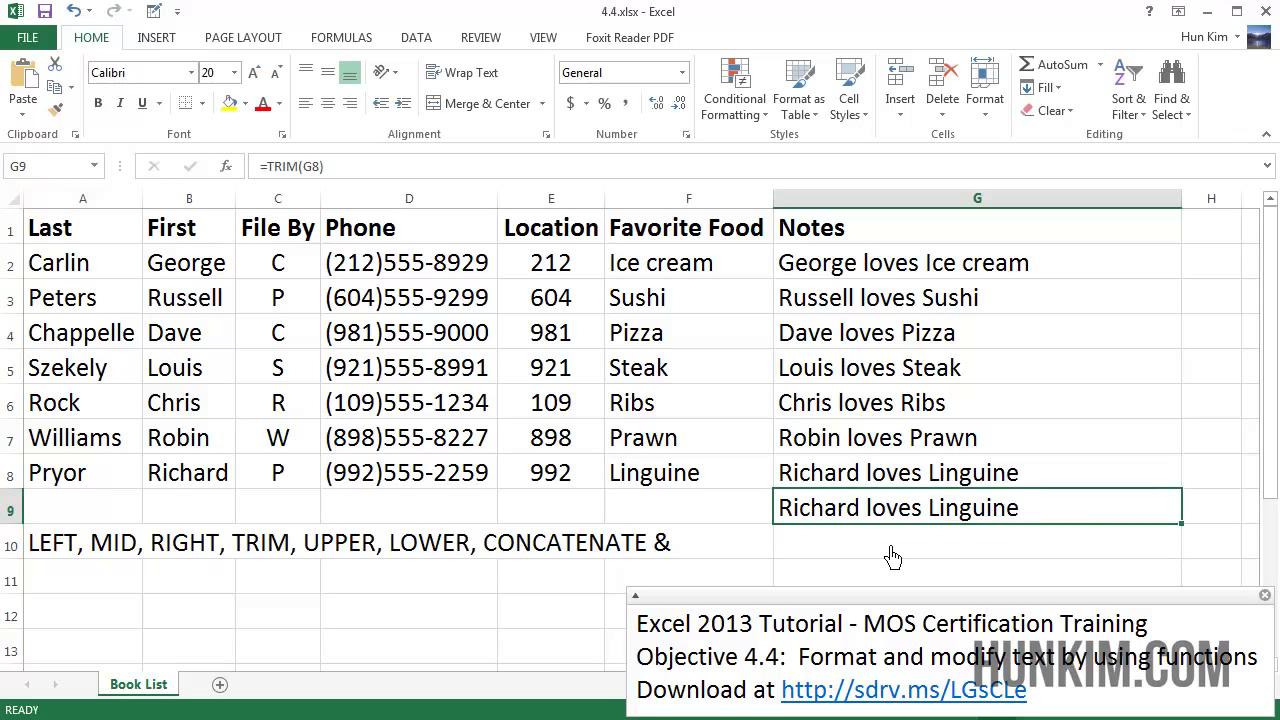
# Put extra-spaced sample text ending 'lots of spaces' in G9, and enter =TRIM(G9) in G10
pyautogui.write('aaa   dfsd')
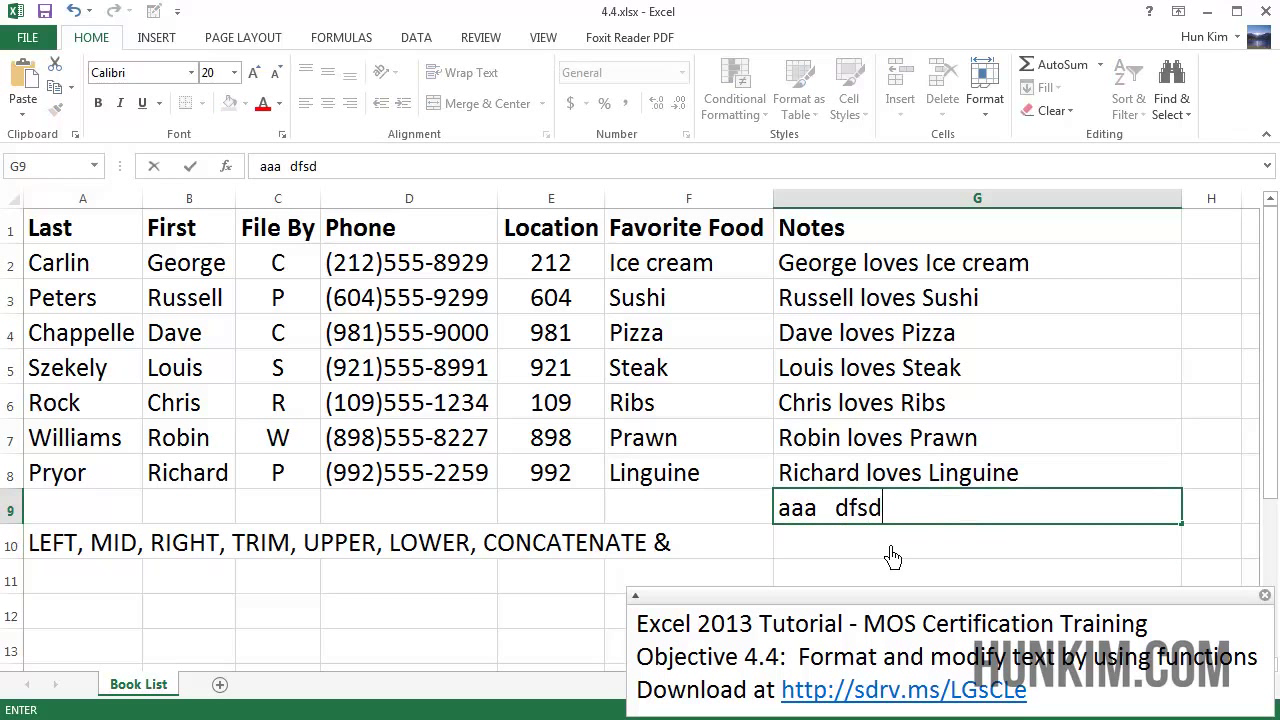
pyautogui.write('      dfkdkjd      lots of spaces')
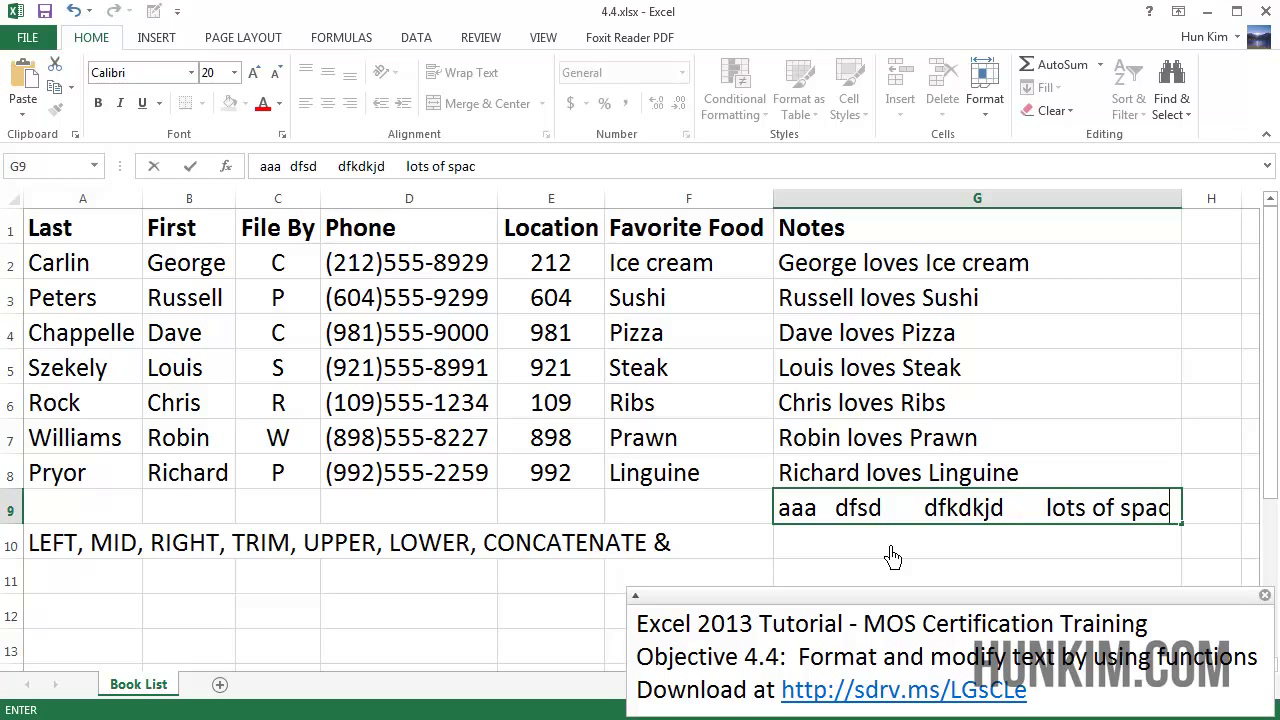
pyautogui.press('Return')
pyautogui.write('=')
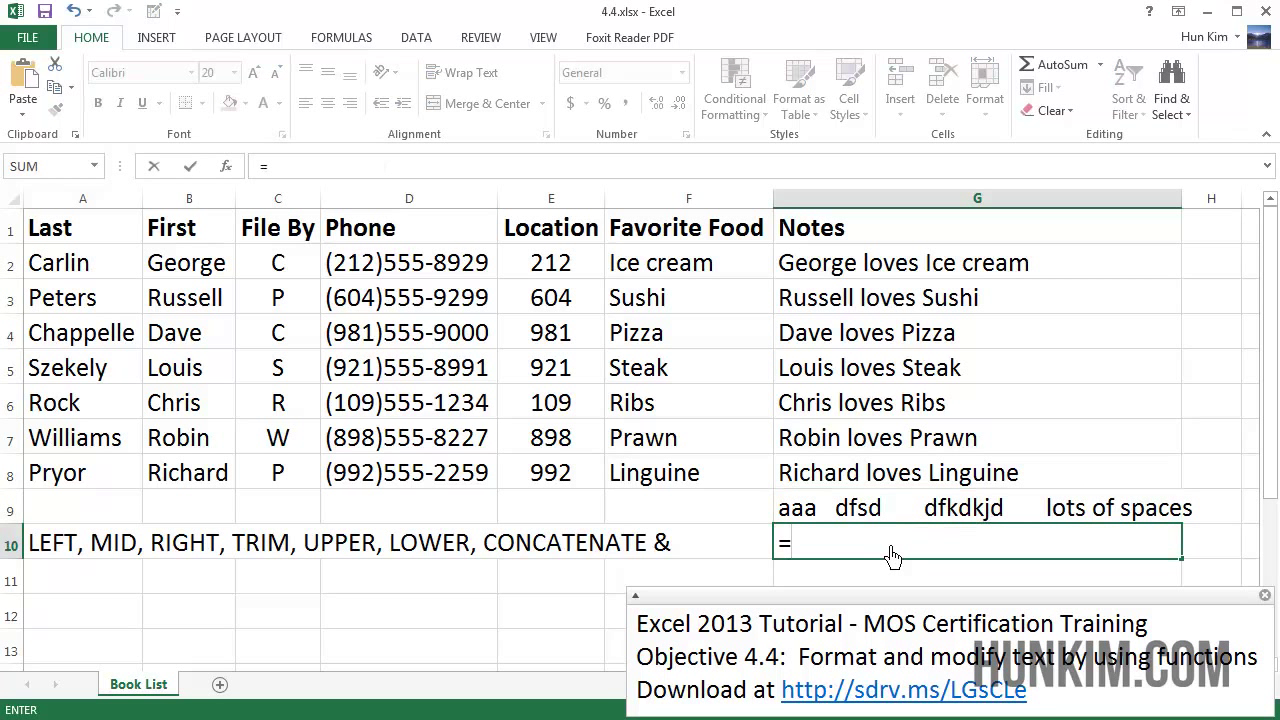
pyautogui.write('trim')
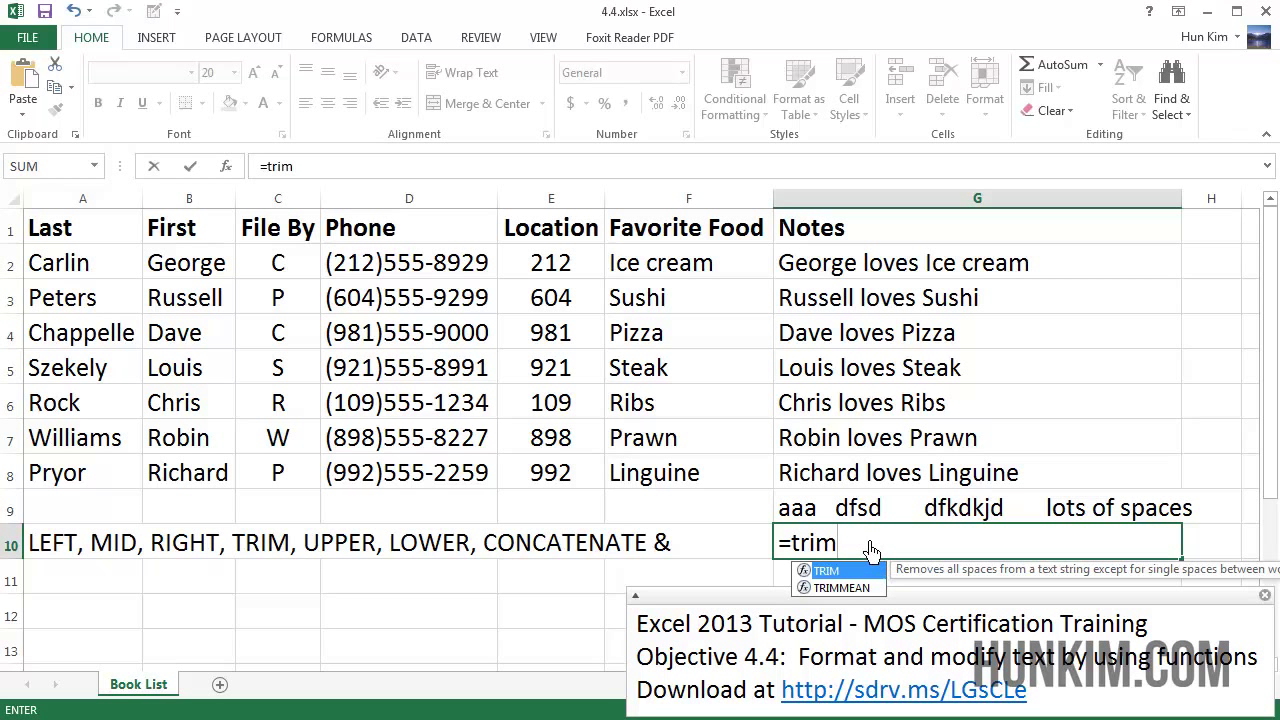
pyautogui.write('(')
pyautogui.click(848, 510)
pyautogui.write(')')
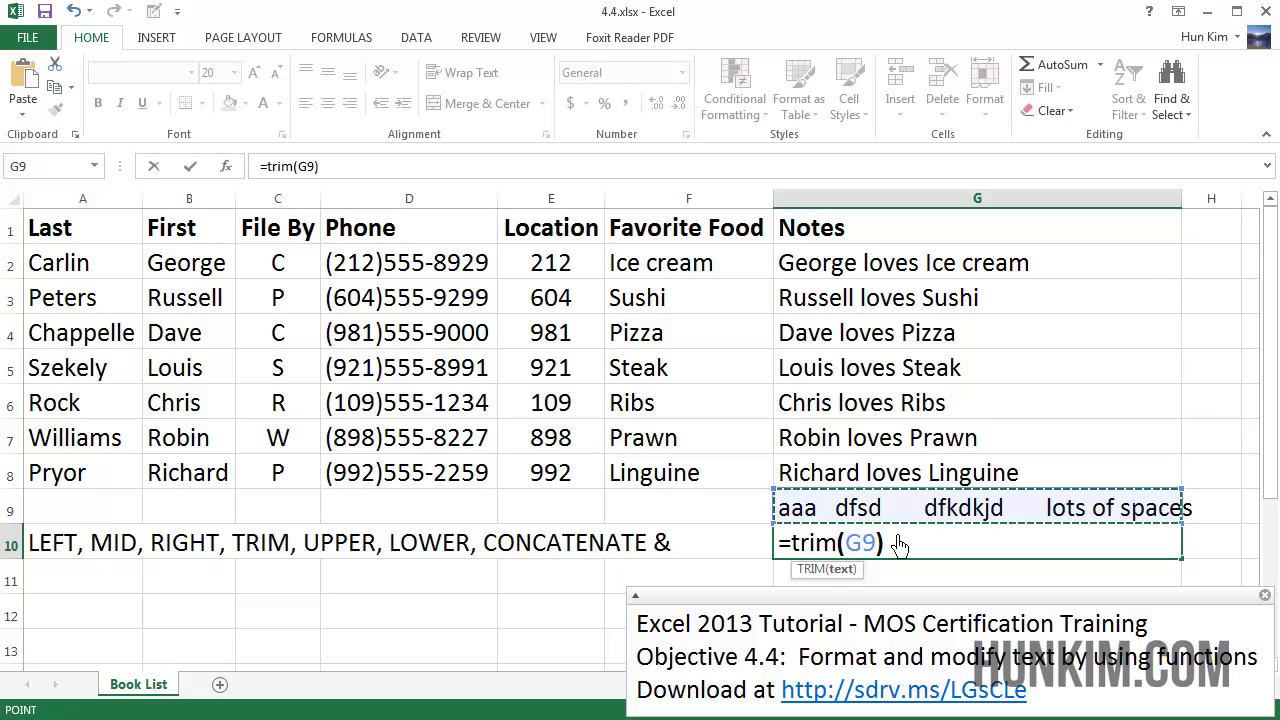
pyautogui.press('Return')
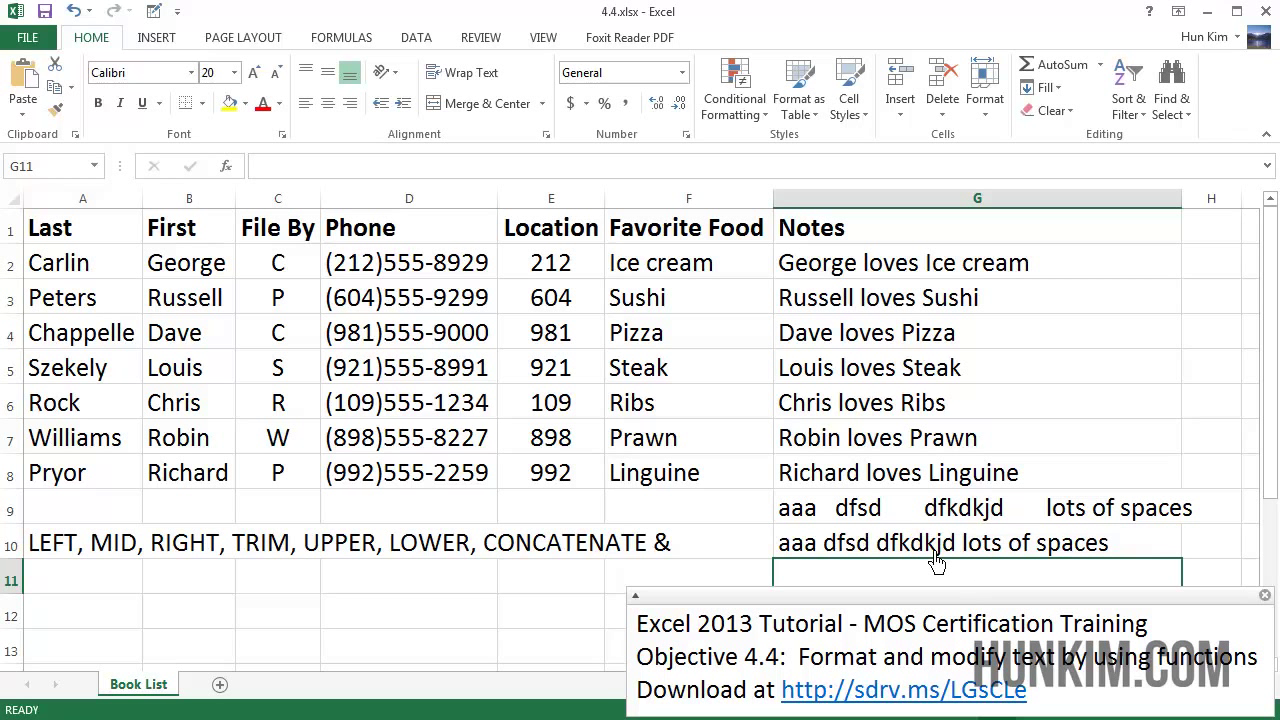
pyautogui.click(935, 553)
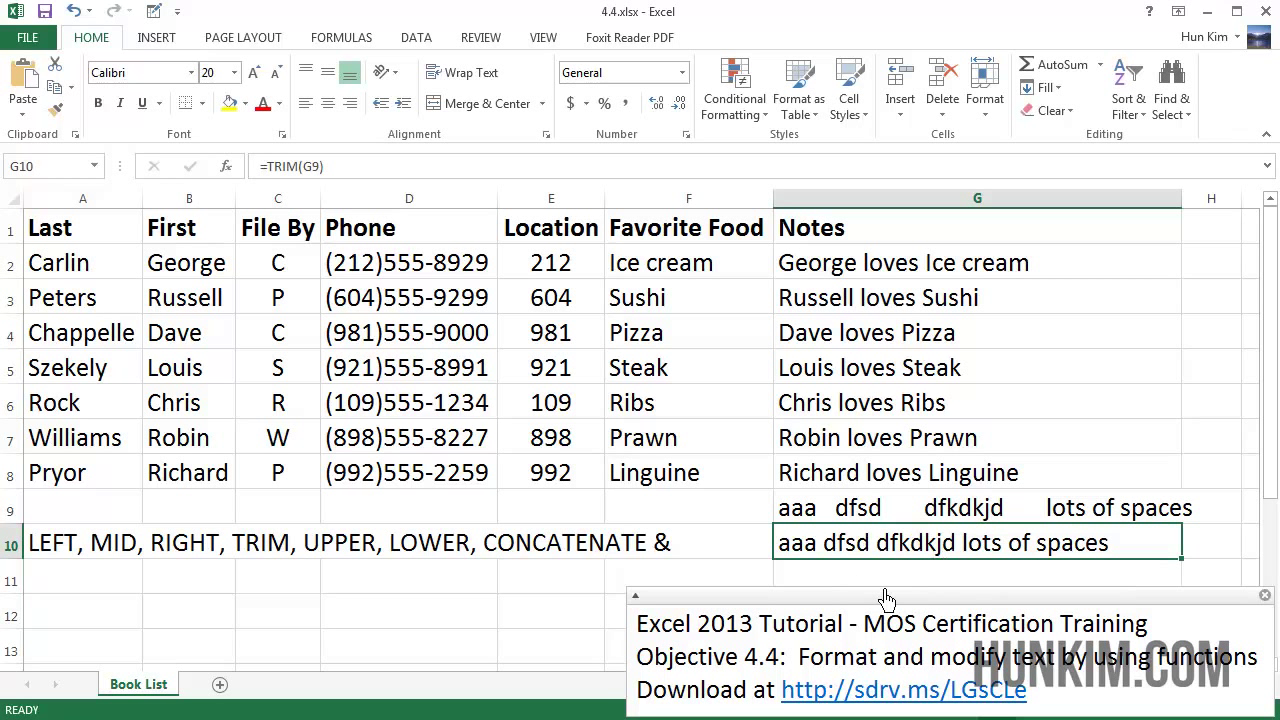